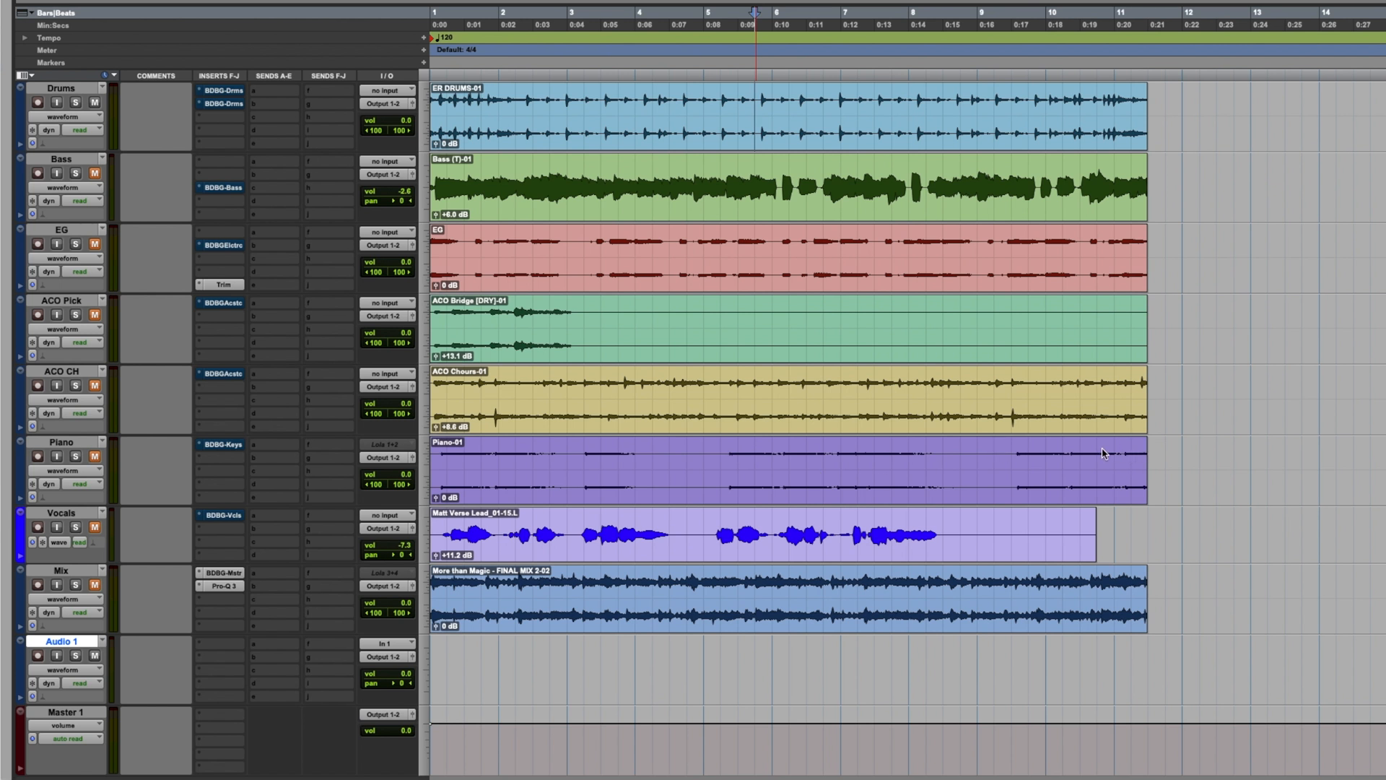
# Step: Open the first BDBG-Drums insert on the Drums track and audition the drums from just before bar 3 with it bypassed
pyautogui.click(232, 93)
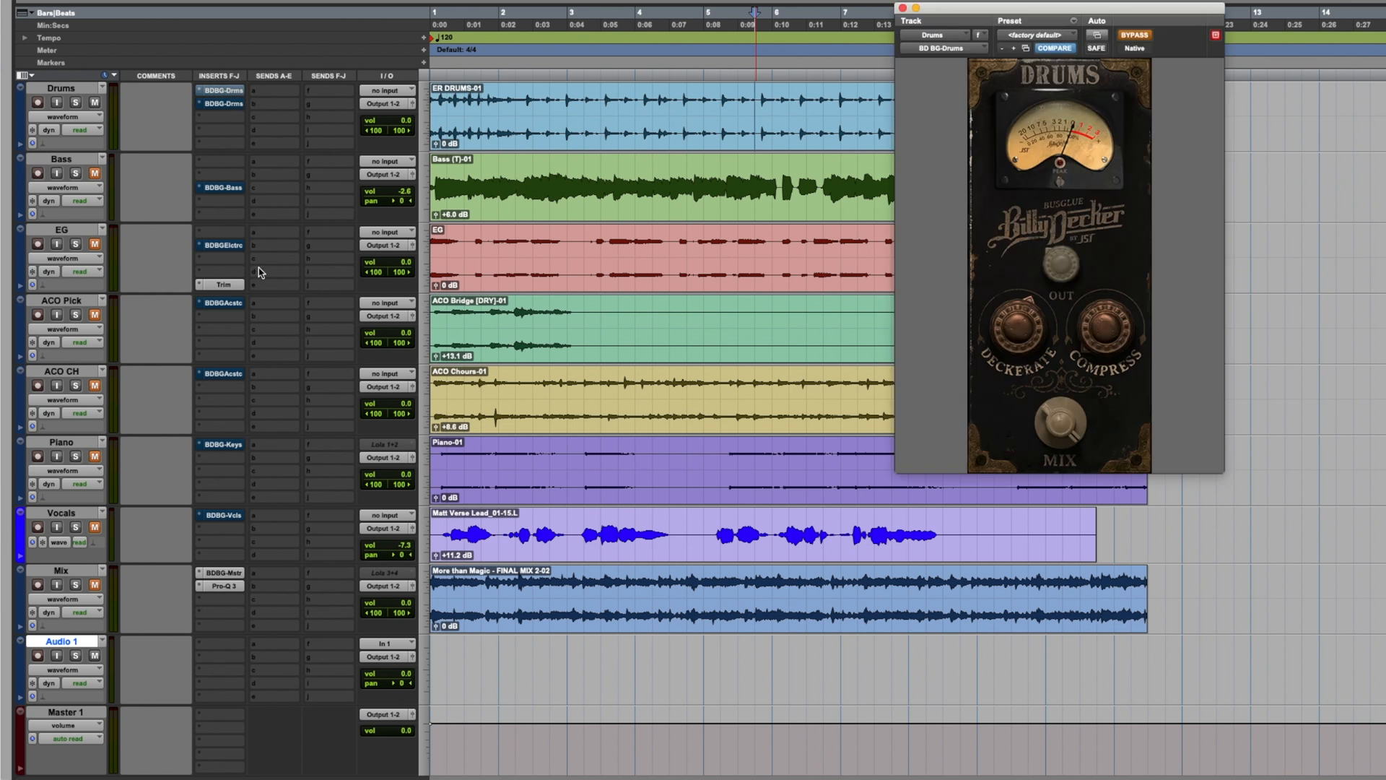
pyautogui.click(561, 140)
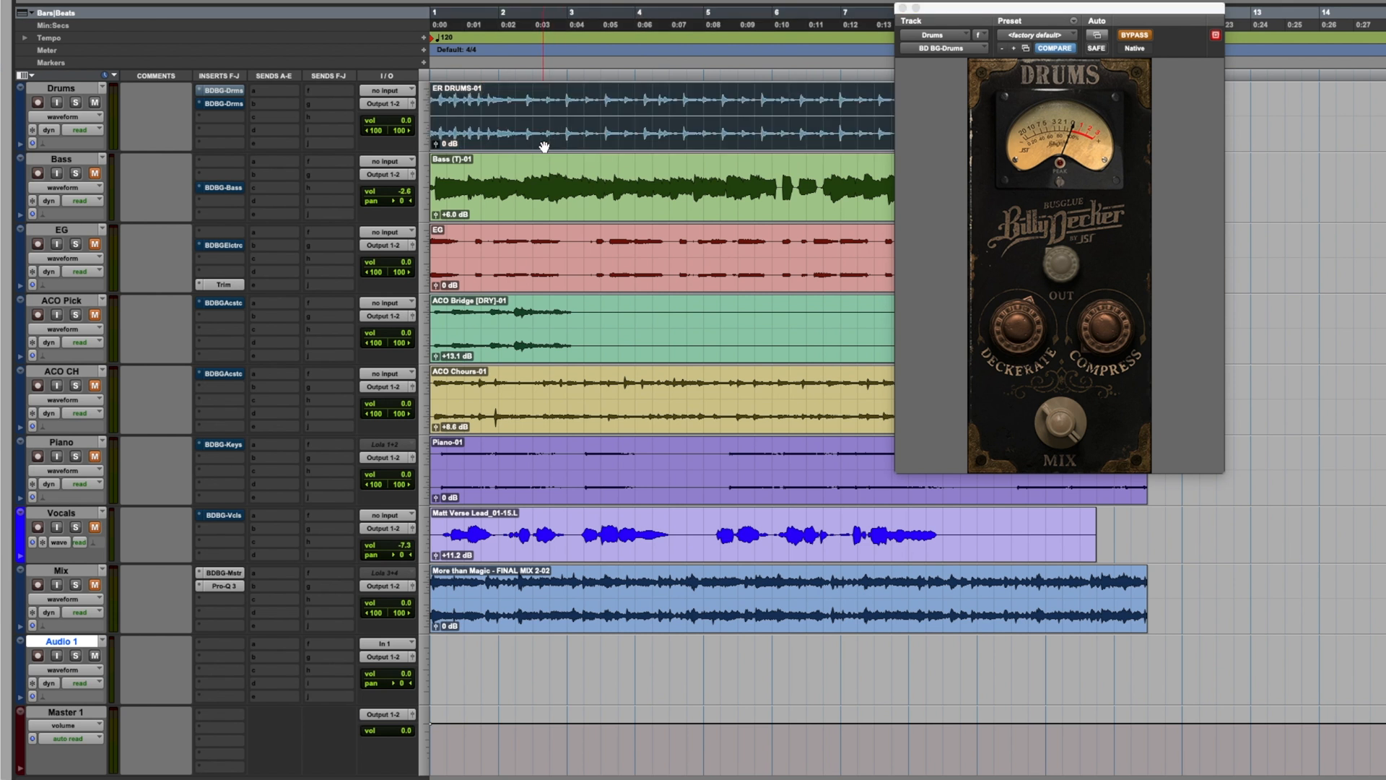
pyautogui.press('space')
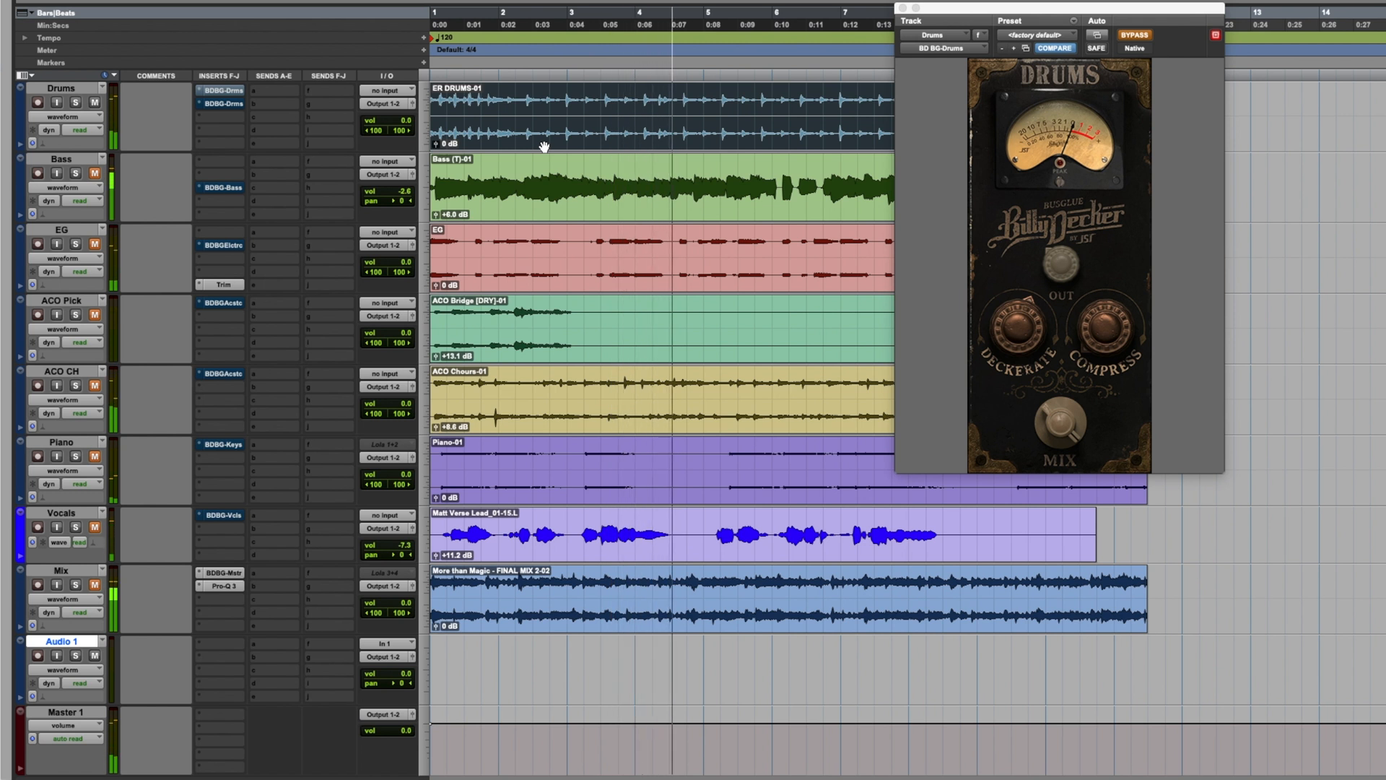
pyautogui.press('space')
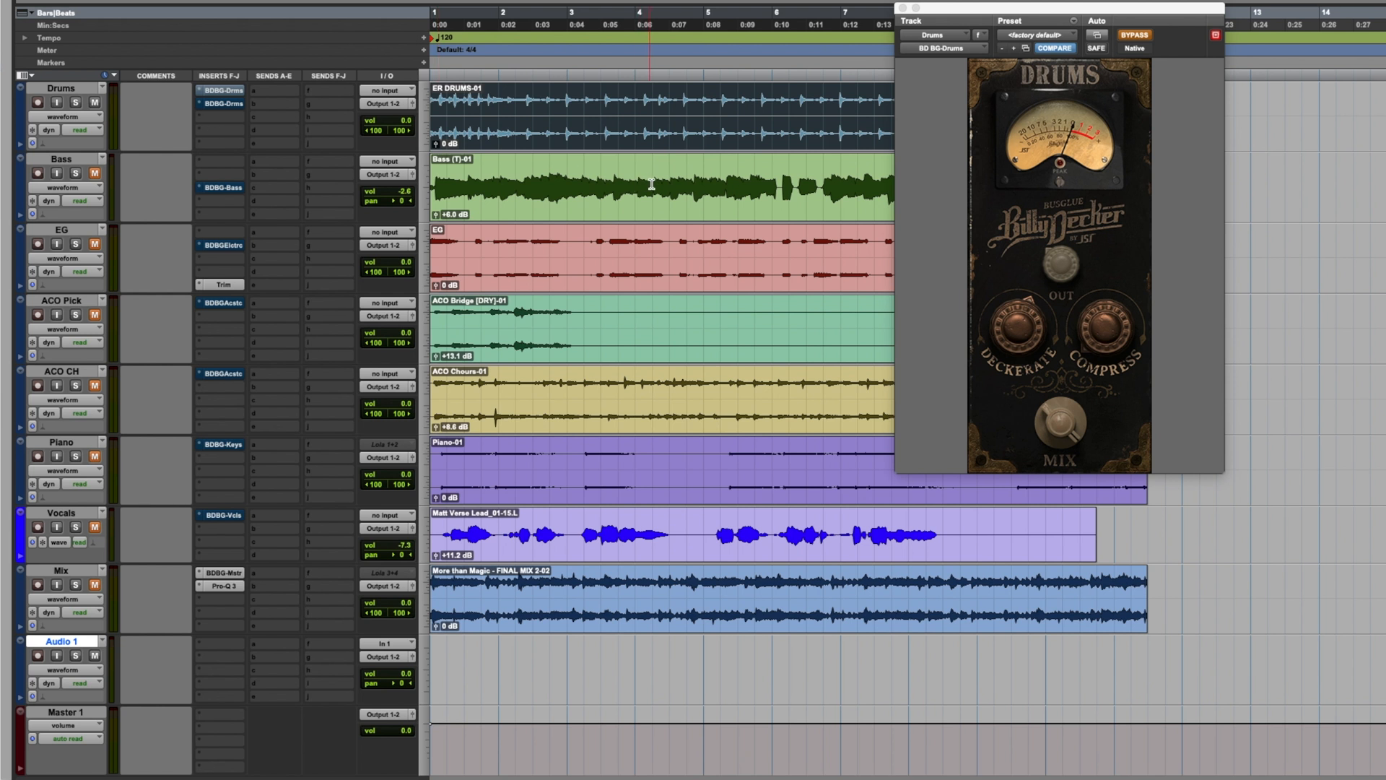
# Step: Examine the Deckerate, Compress, Mix, Out and meter controls of the drum plug-in, repositioning its window over the tracks
pyautogui.moveTo(1034, 14); pyautogui.dragTo(939, 2)
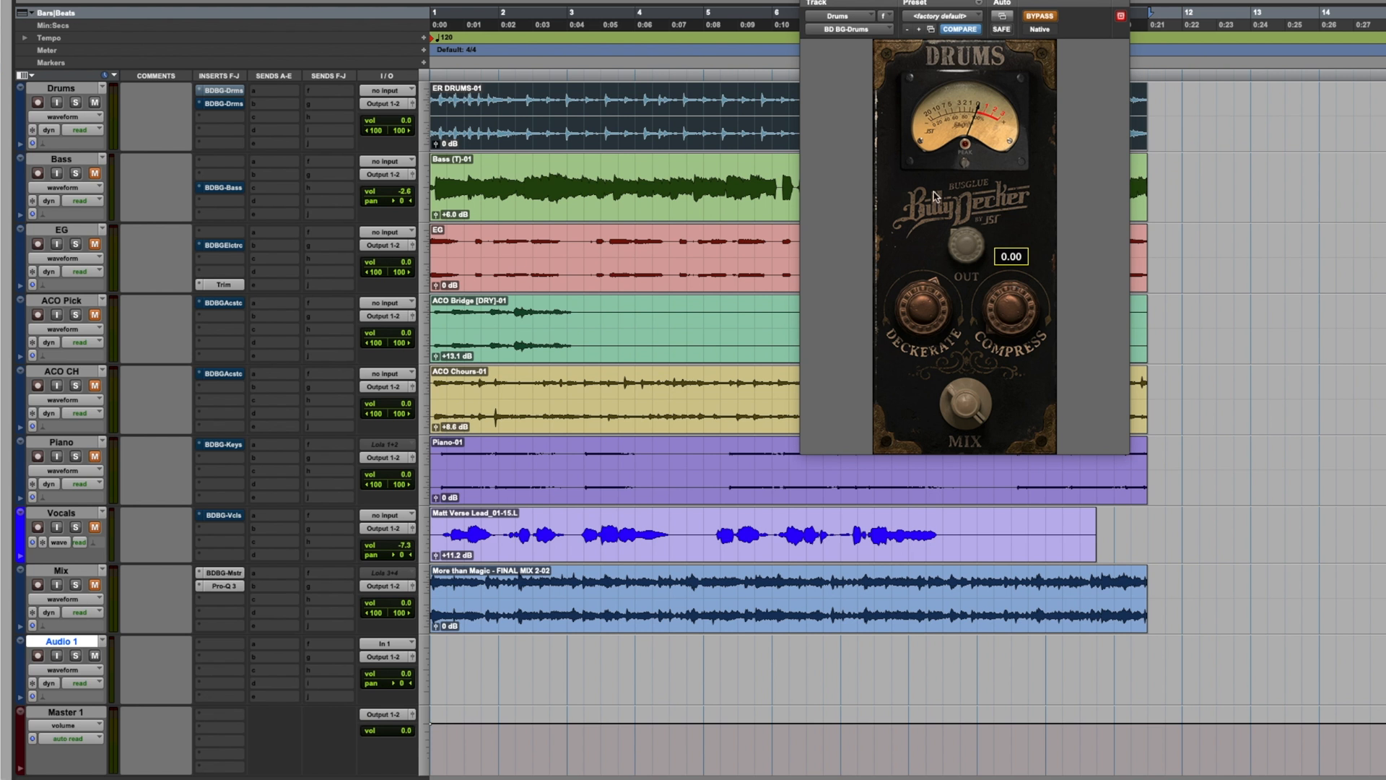
pyautogui.moveTo(989, 0); pyautogui.dragTo(793, 93)
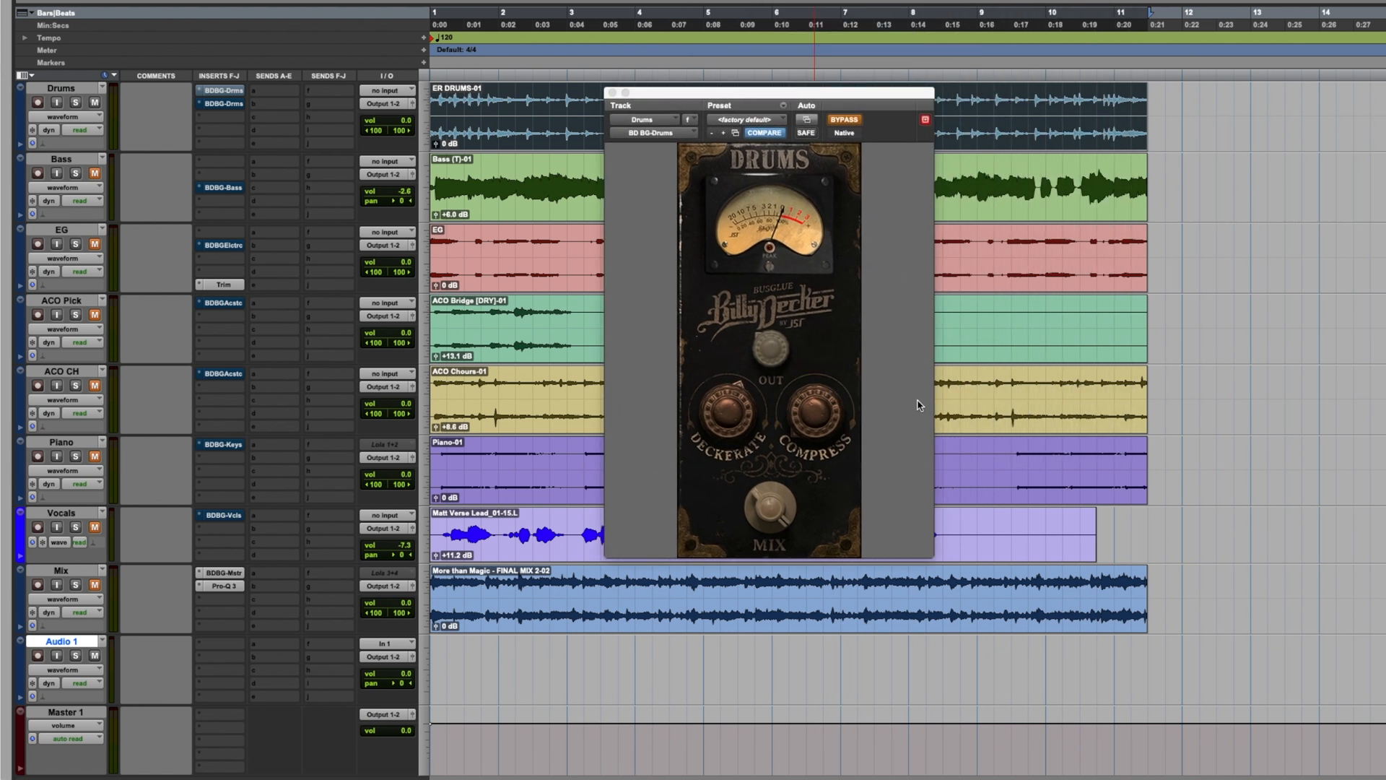
pyautogui.moveTo(802, 415)
pyautogui.moveTo(769, 272)
pyautogui.moveTo(738, 93); pyautogui.dragTo(758, 55)
pyautogui.moveTo(744, 377)
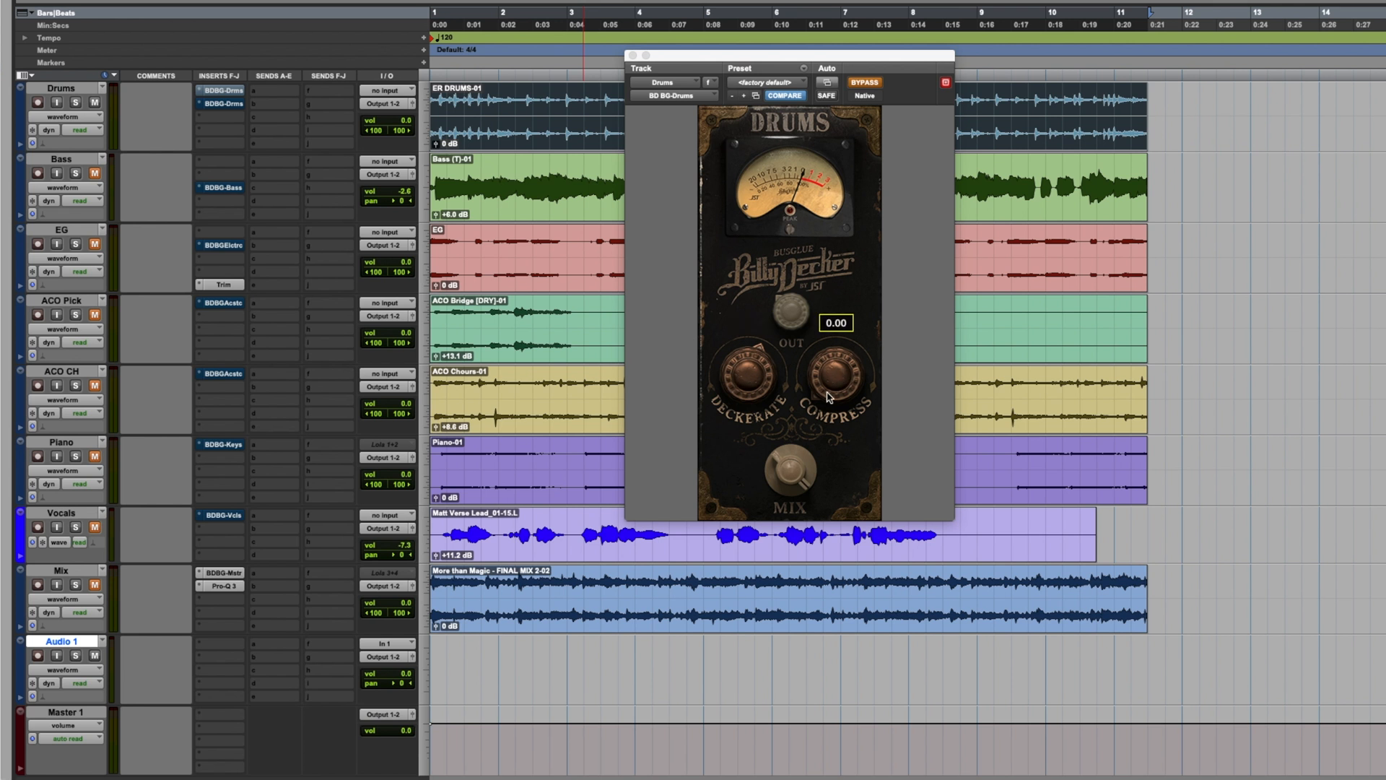
pyautogui.moveTo(788, 460)
pyautogui.moveTo(796, 312)
pyautogui.moveTo(745, 56); pyautogui.dragTo(738, 1)
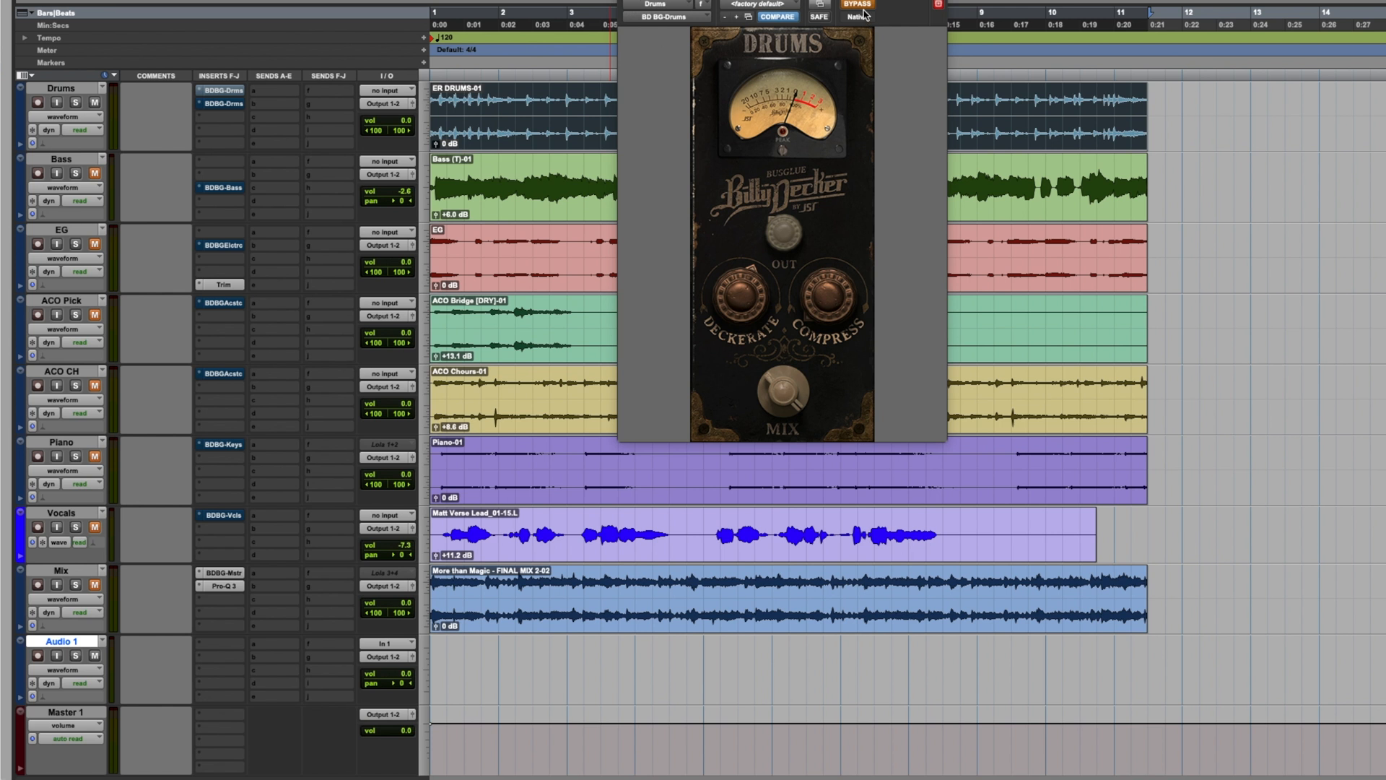
# Step: Take the drum plug-in out of bypass during playback and adjust its Deckerate knob
pyautogui.press('space')
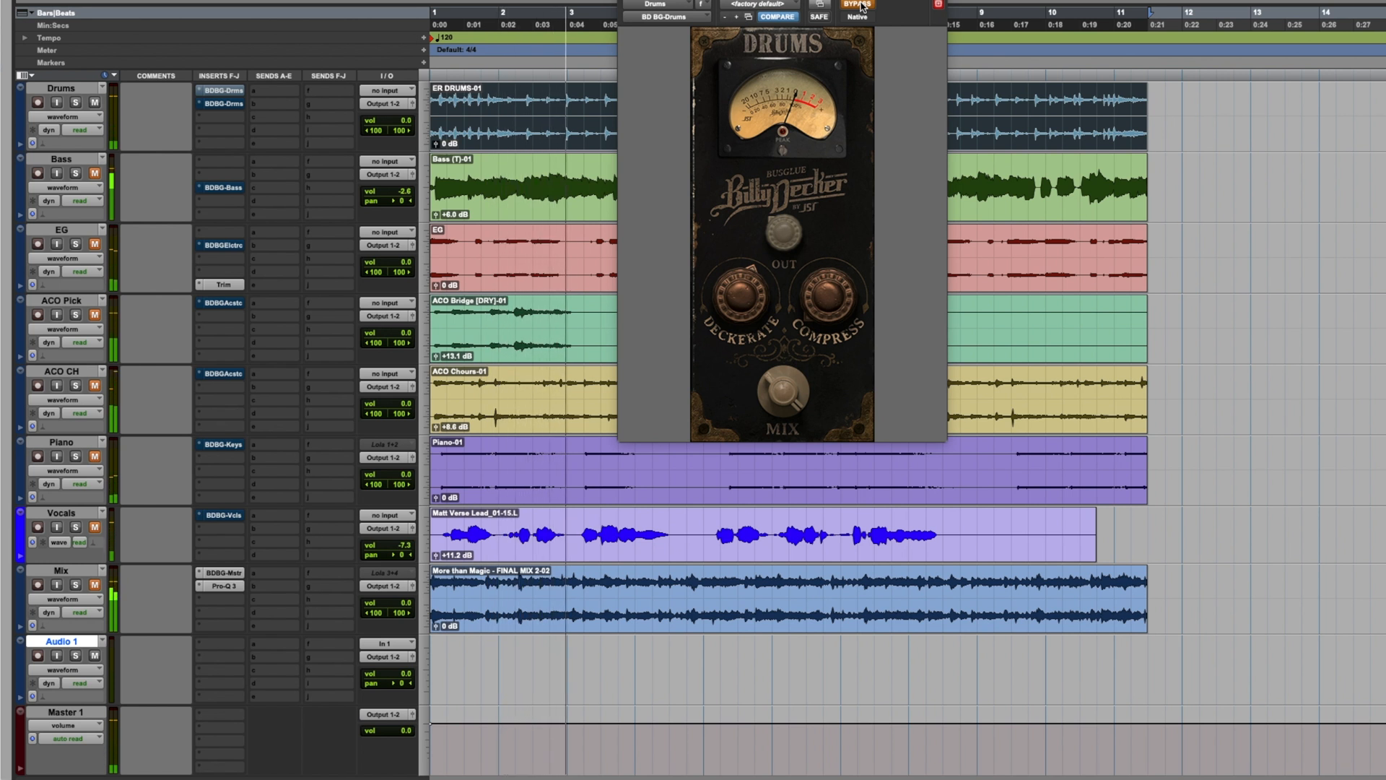
pyautogui.click(861, 6)
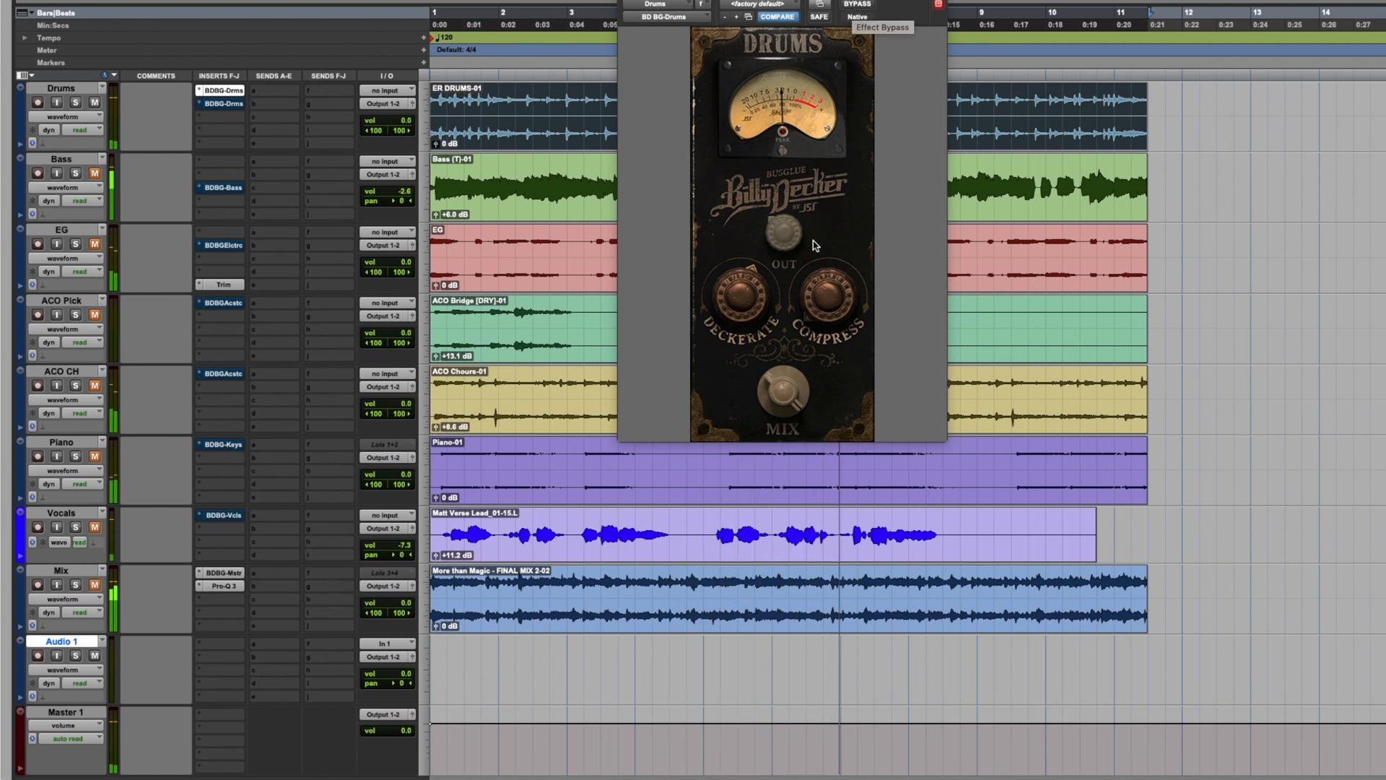
pyautogui.moveTo(752, 300); pyautogui.dragTo(763, 265)
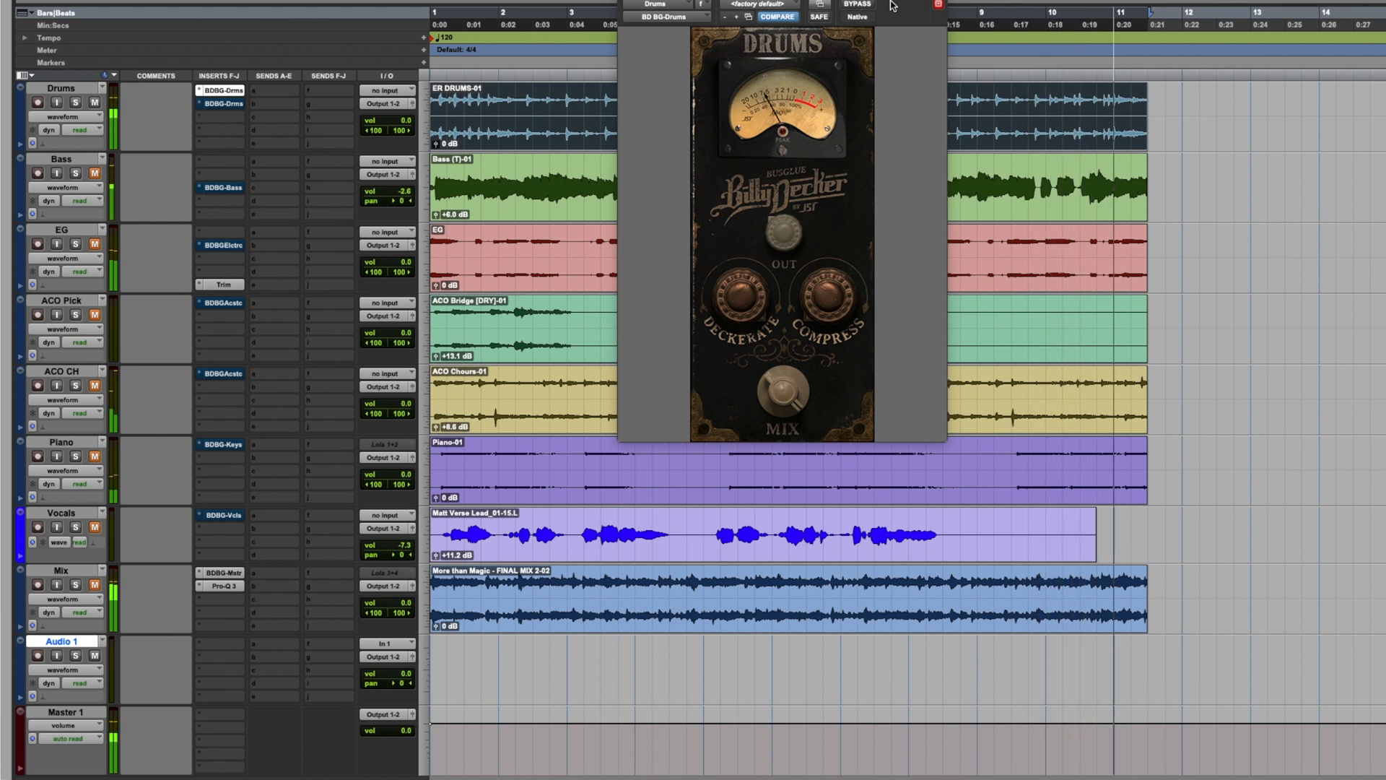
pyautogui.press('space')
# Step: Check the Out, Deckerate and Mix knob values of the drum plug-in
pyautogui.moveTo(790, 229)
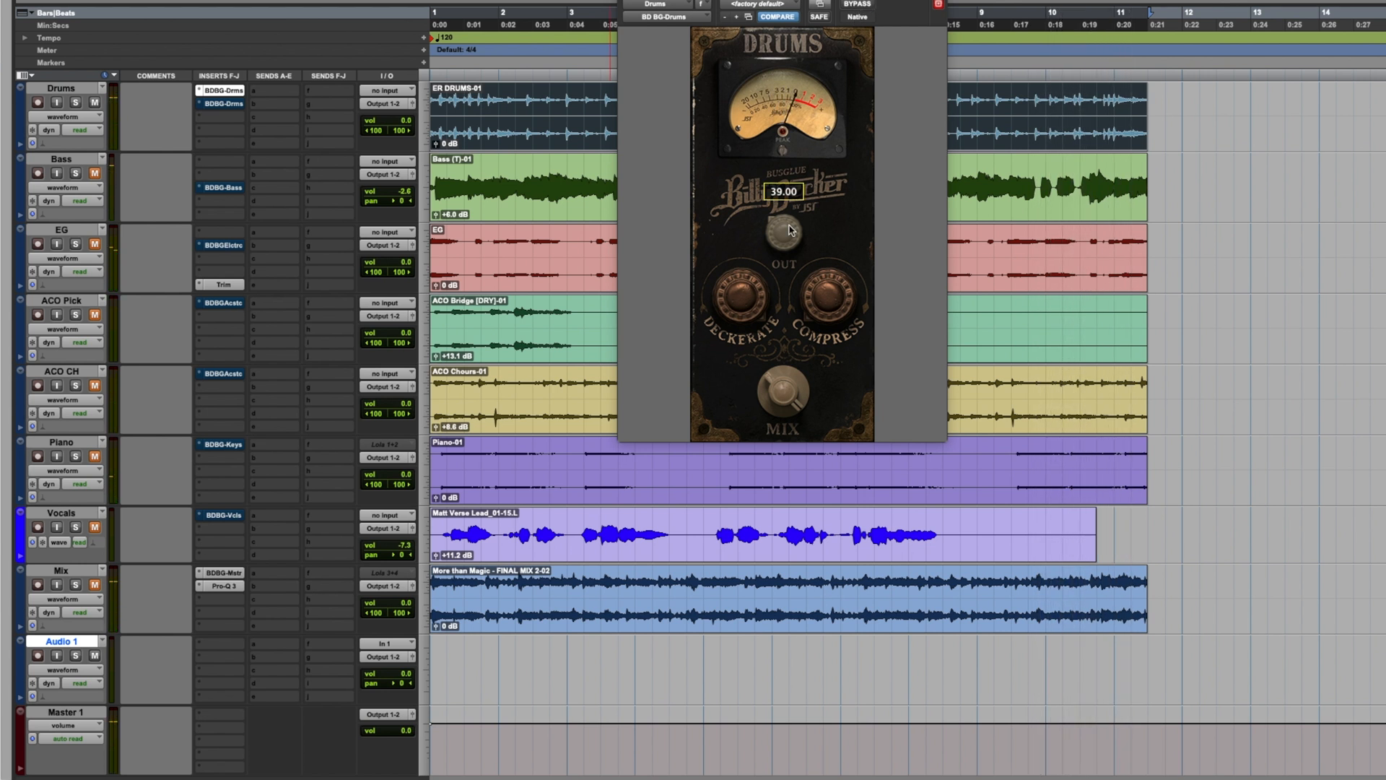
pyautogui.moveTo(763, 294)
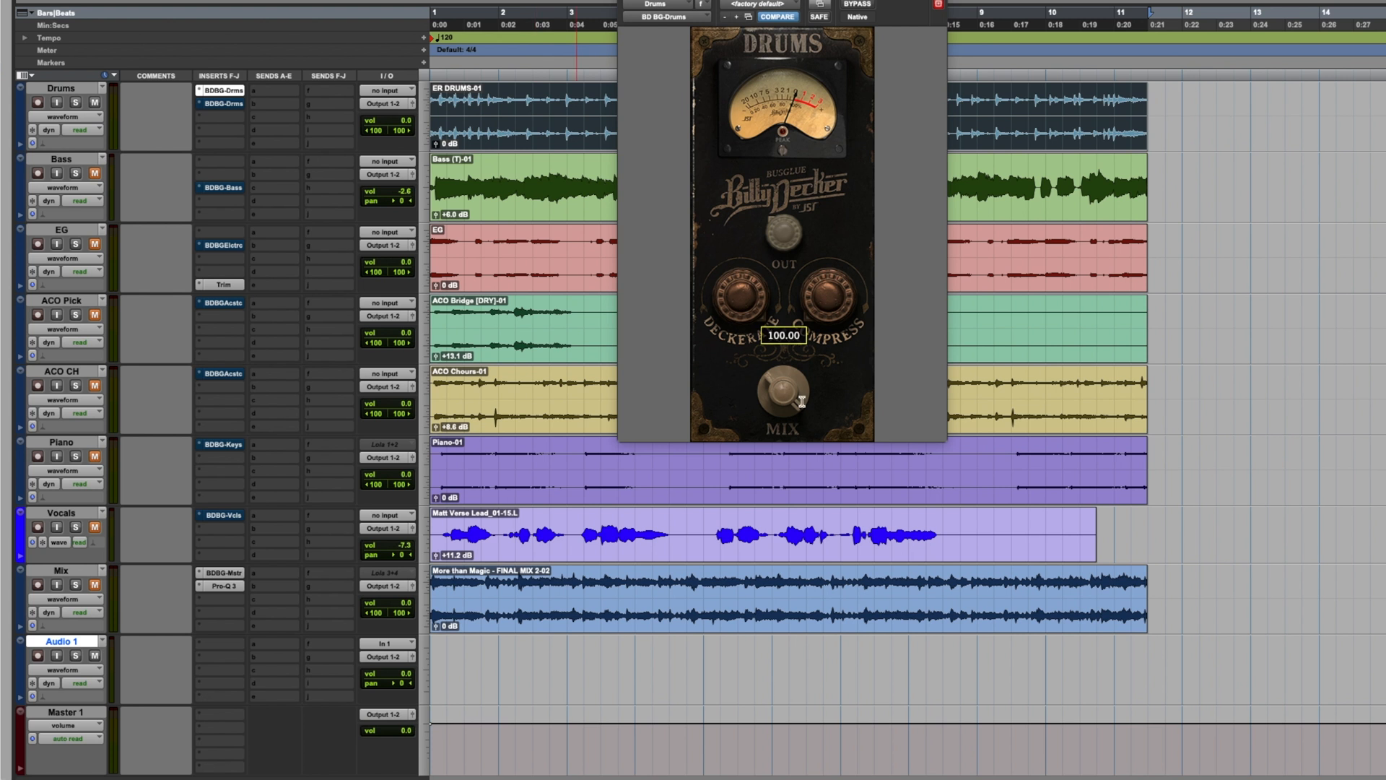
pyautogui.moveTo(742, 297); pyautogui.dragTo(746, 324)
# Step: Play the drums from just before bar 3 and compare the sound with the plug-in bypassed and active
pyautogui.click(549, 110)
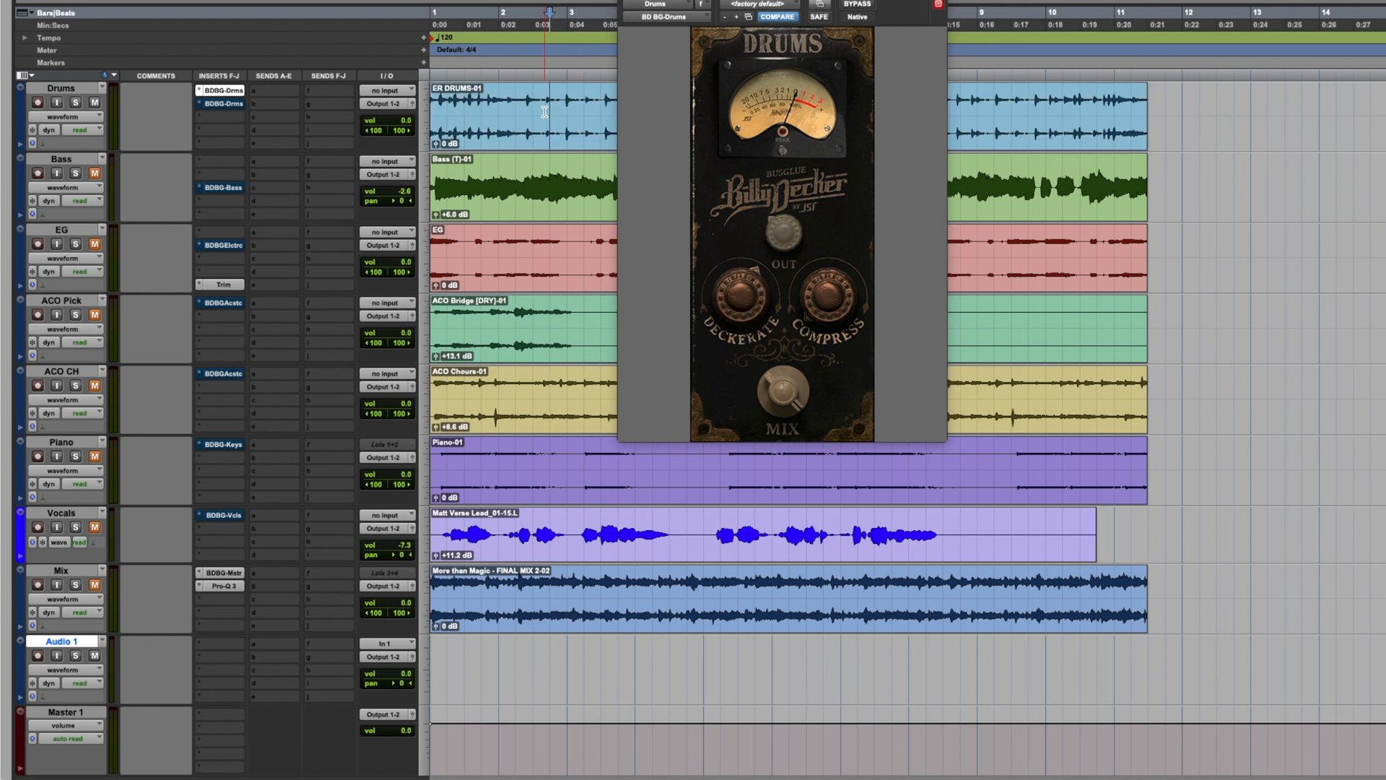
pyautogui.press('space')
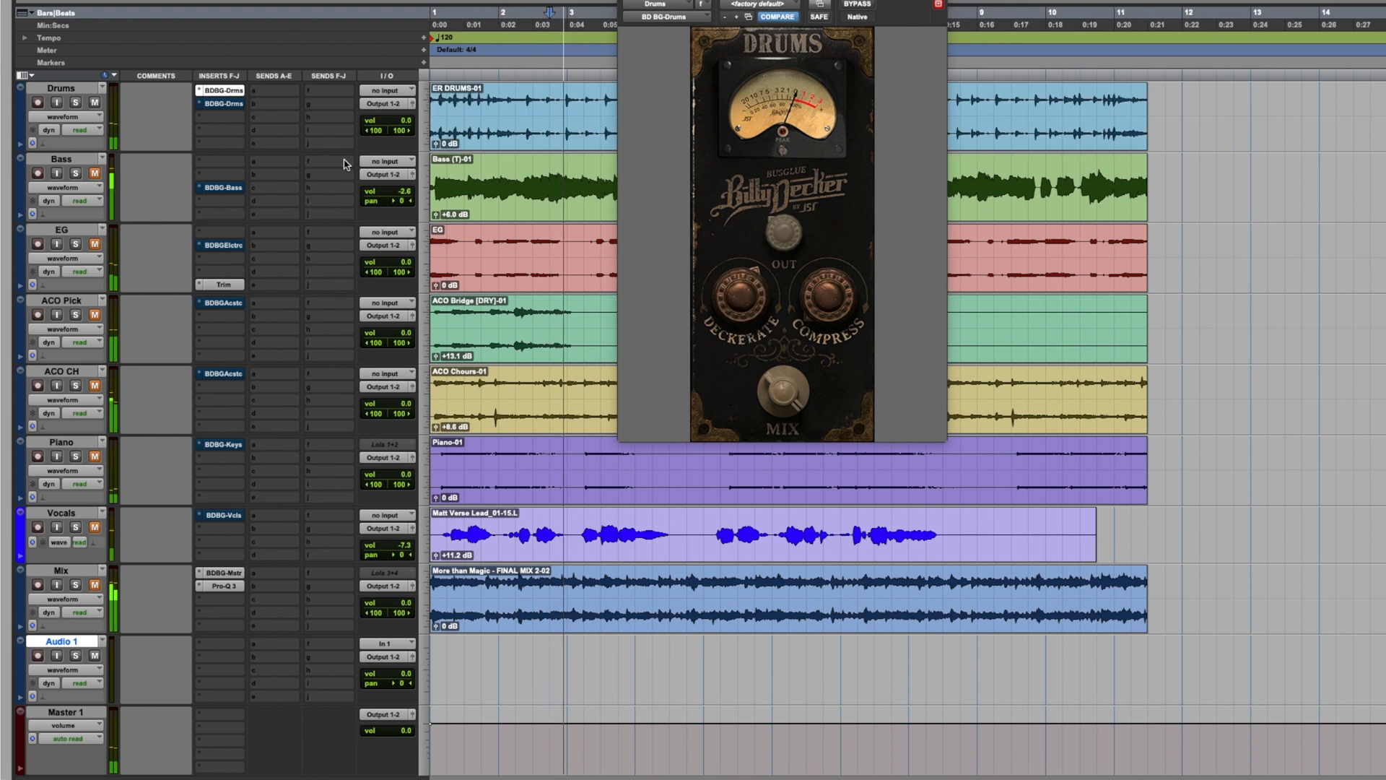
pyautogui.click(848, 4)
pyautogui.click(848, 5)
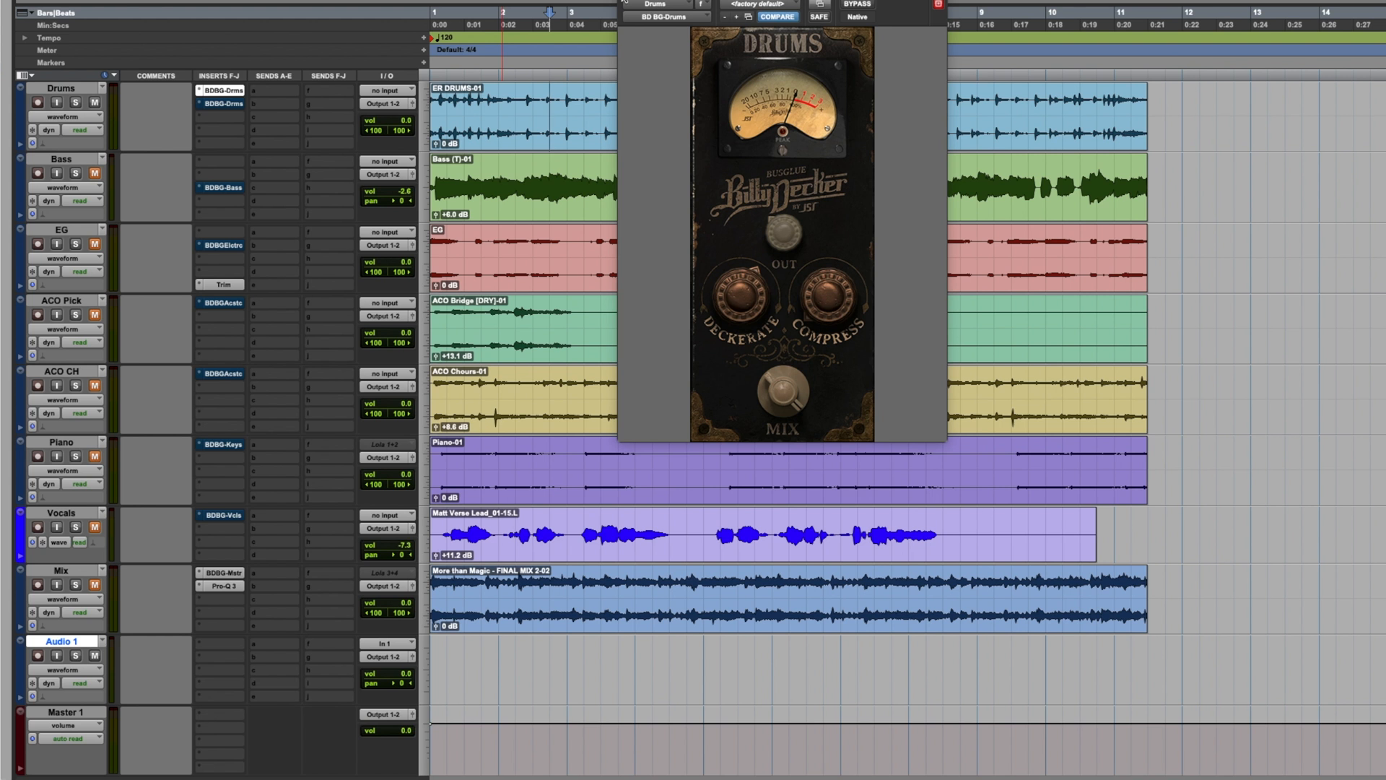
# Step: Bypass the first BDBG-Drums insert on the Drums track and activate the second one, keeping the plug-in window clear of the opening bars
pyautogui.moveTo(689, 4); pyautogui.dragTo(931, 1)
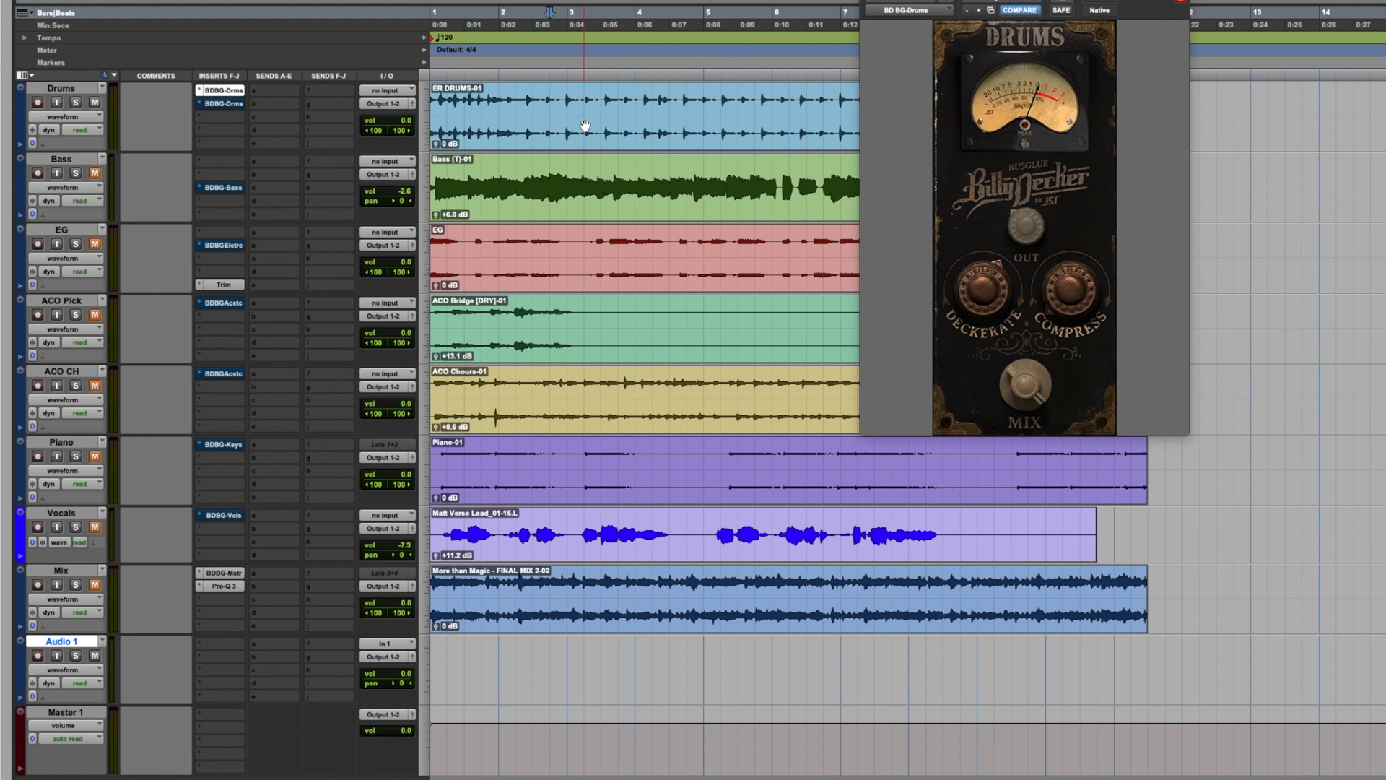
pyautogui.moveTo(975, 286)
pyautogui.moveTo(931, 2); pyautogui.dragTo(950, 0)
pyautogui.click(533, 94)
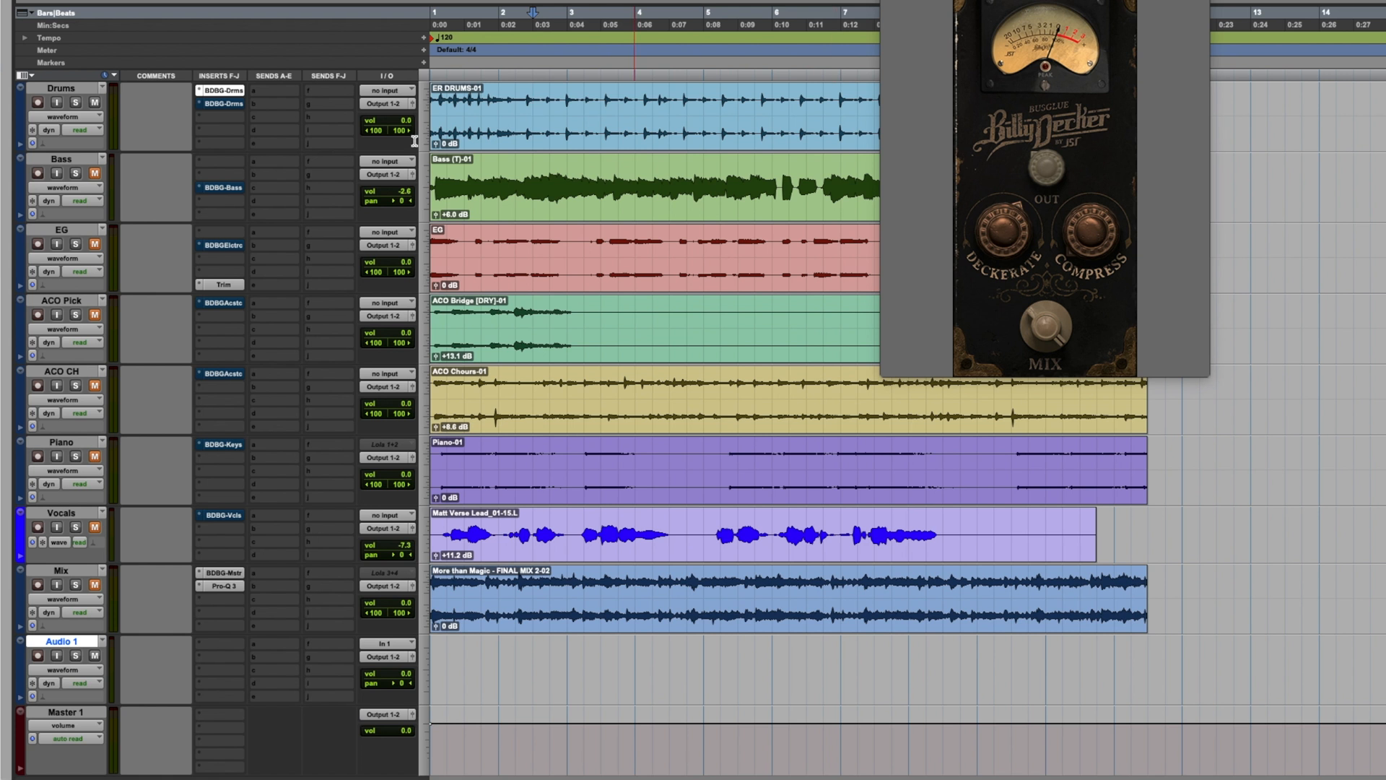
pyautogui.press('super+w')
pyautogui.keyDown('super'); pyautogui.click(224, 92); pyautogui.keyUp('super')
pyautogui.keyDown('super'); pyautogui.click(223, 103); pyautogui.keyUp('super')
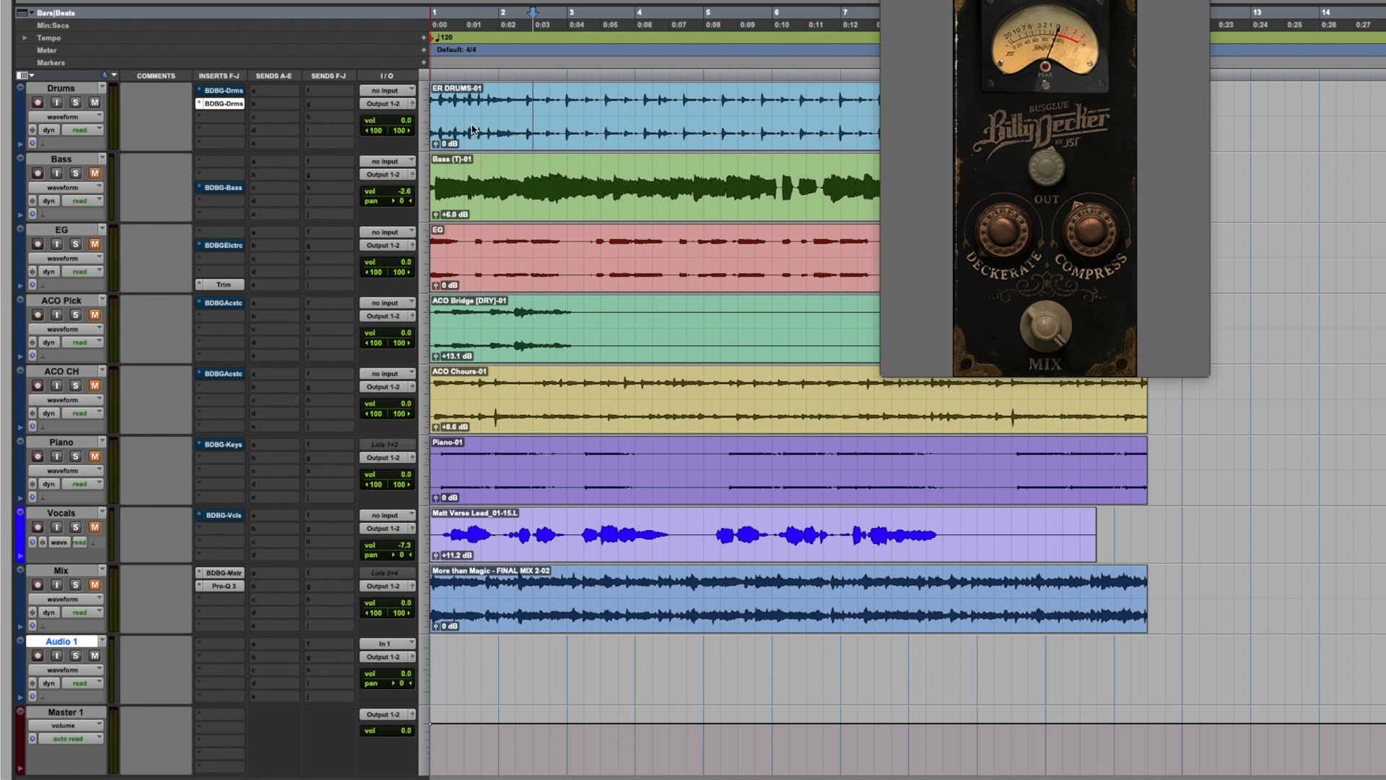
# Step: Audition the drums from the middle of bar 1 through the second BDBG-Drums insert
pyautogui.click(467, 103)
pyautogui.press('space')
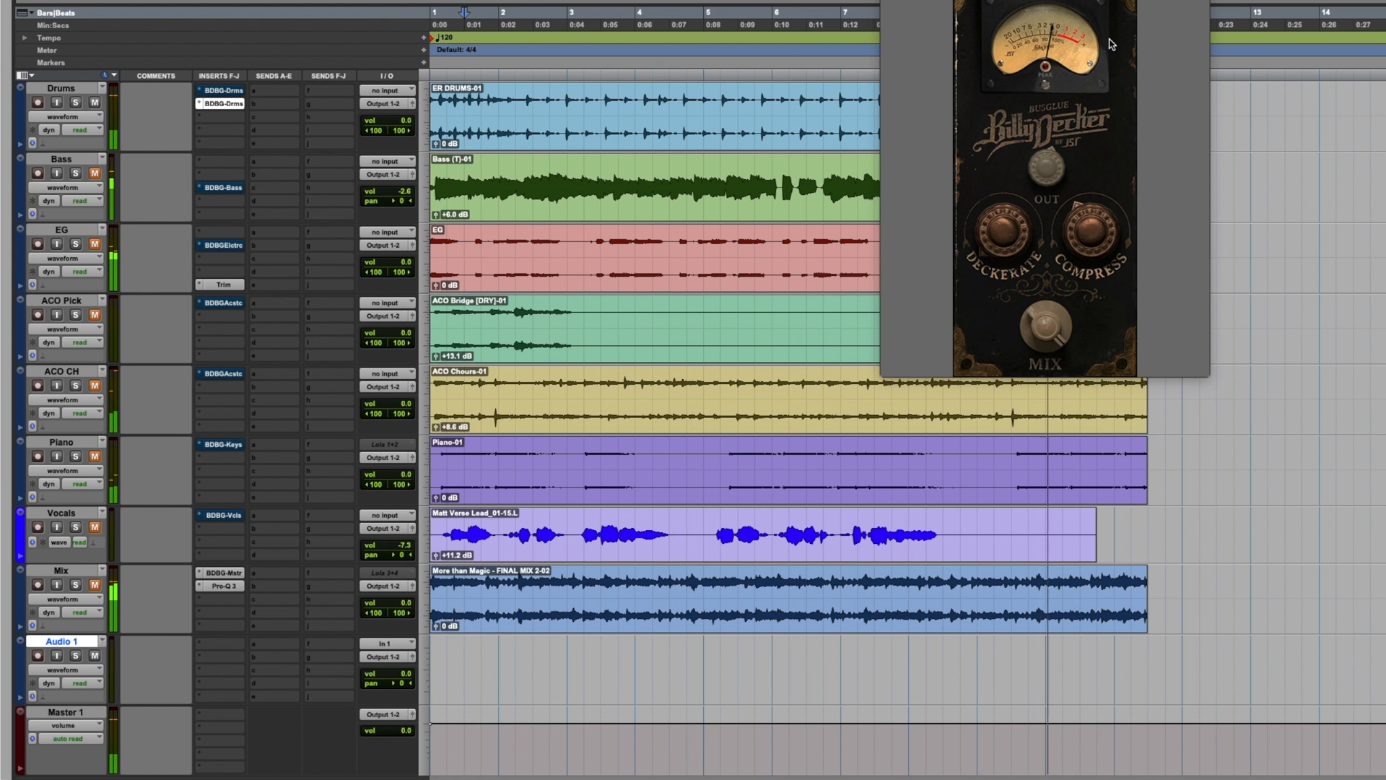
pyautogui.press('space')
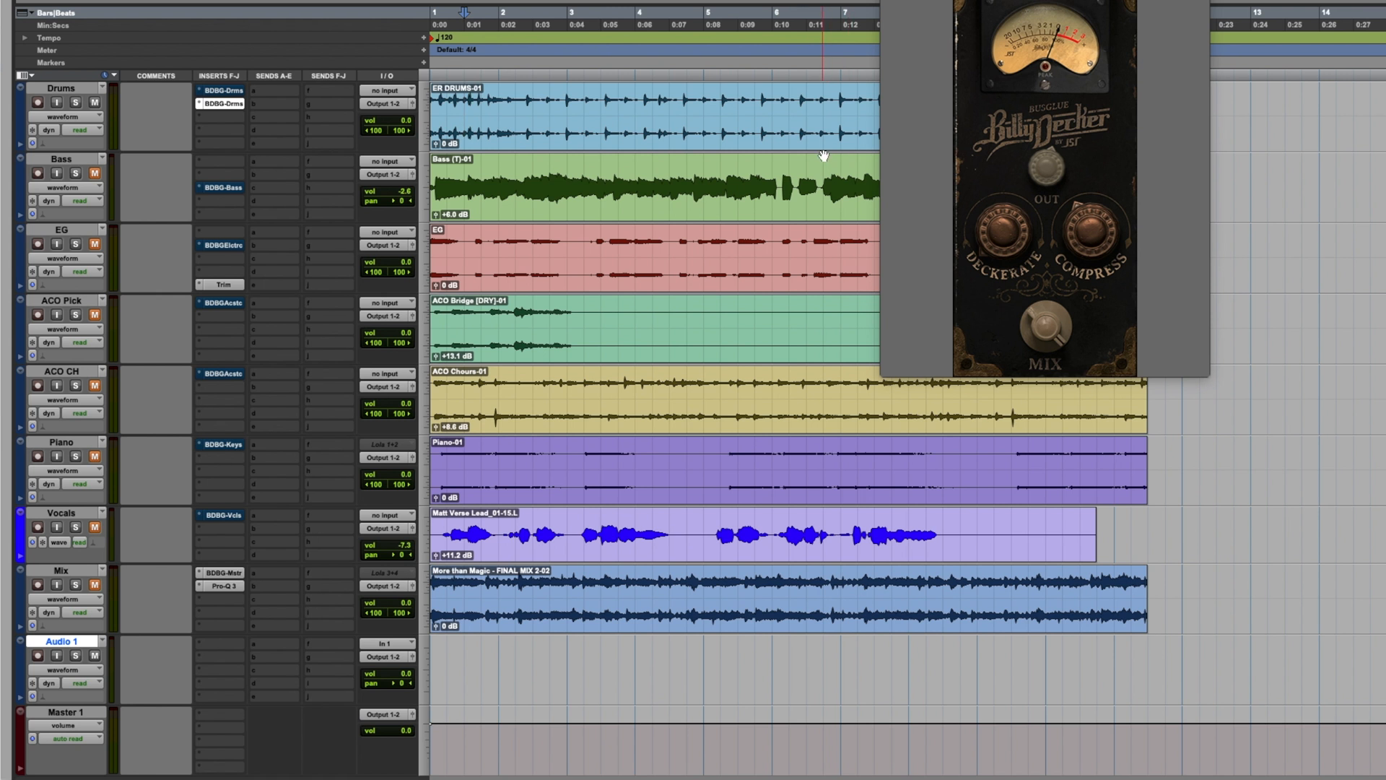
# Step: While playing from the middle of bar 2, raise Compress to 100 and set the trim below the VU meter to about 24
pyautogui.click(533, 119)
pyautogui.moveTo(1081, 232)
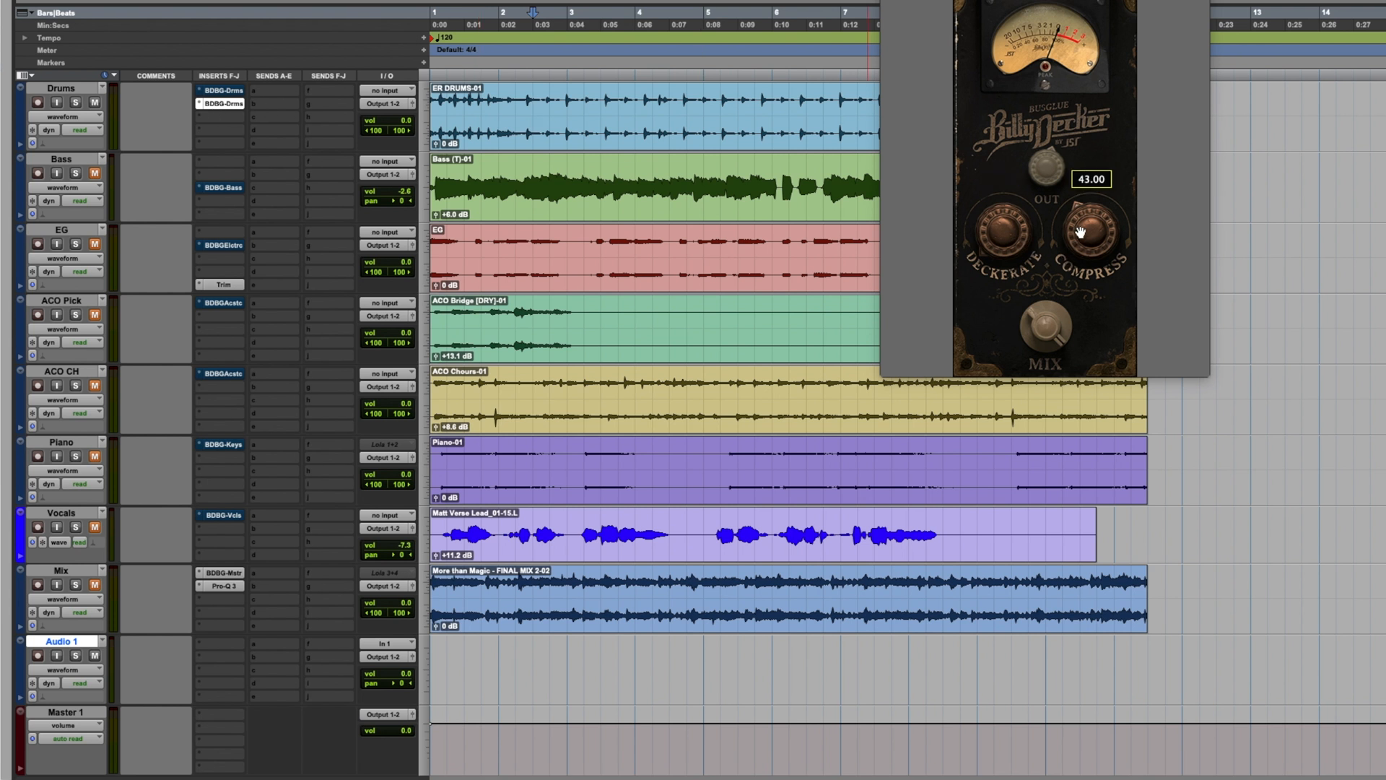
pyautogui.press('space')
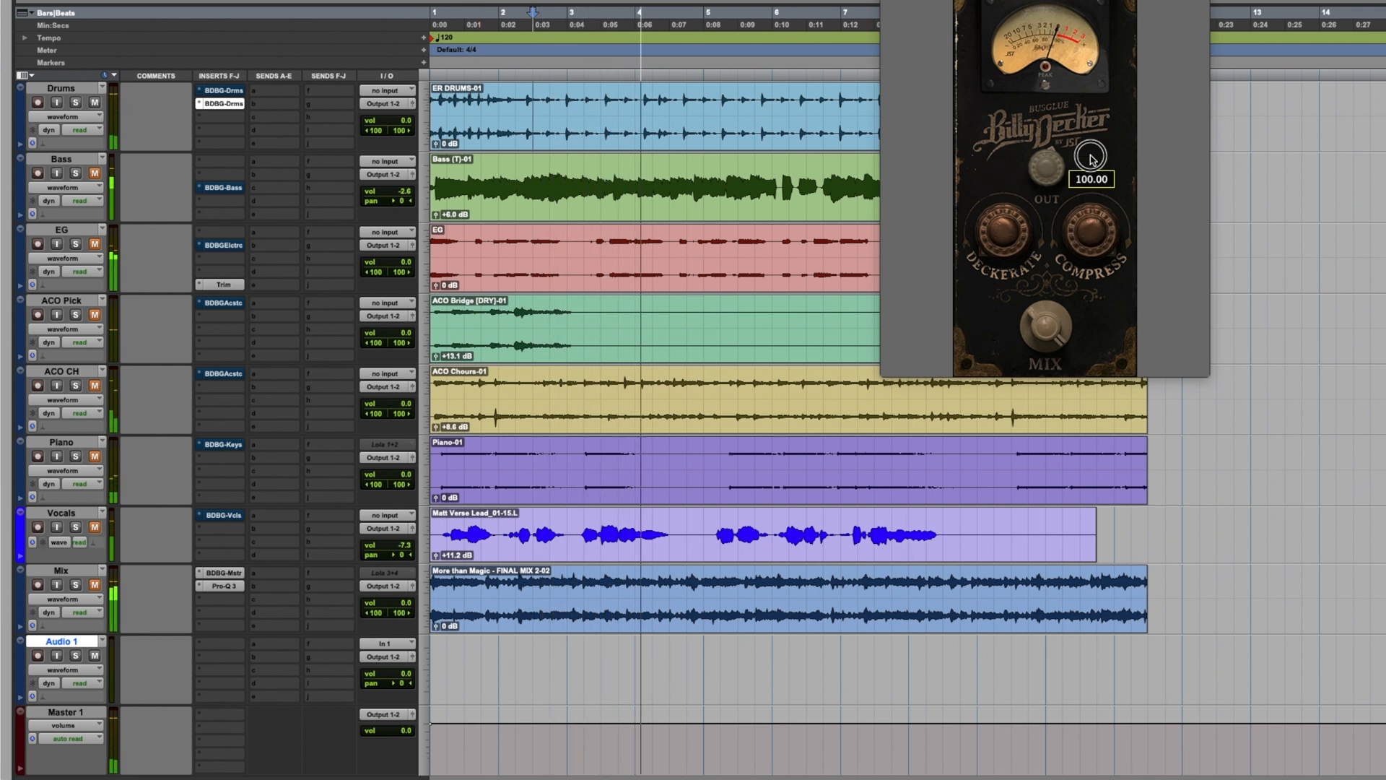
pyautogui.moveTo(1044, 90)
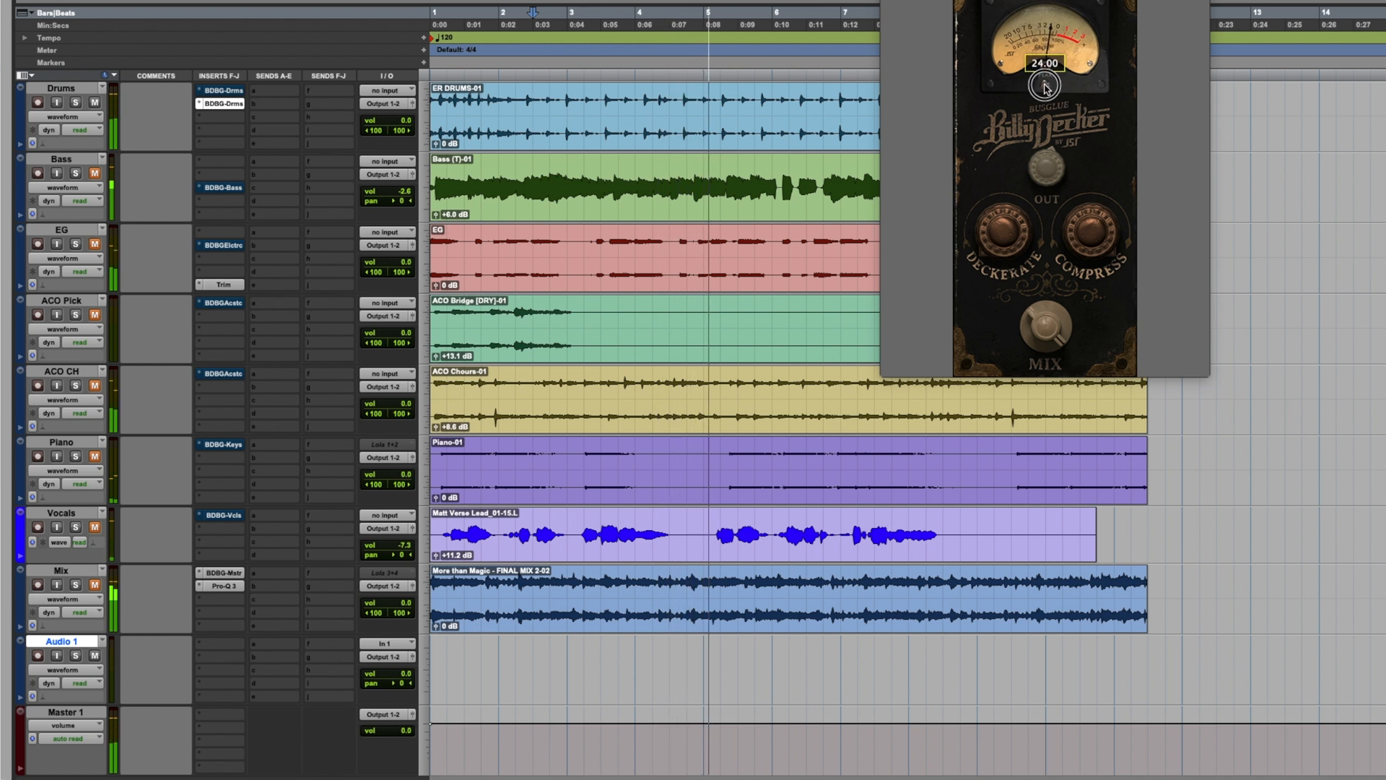
pyautogui.moveTo(1045, 90)
pyautogui.mouseDown()
pyautogui.moveTo(1054, 9)
pyautogui.moveTo(1047, 88)
pyautogui.mouseUp()
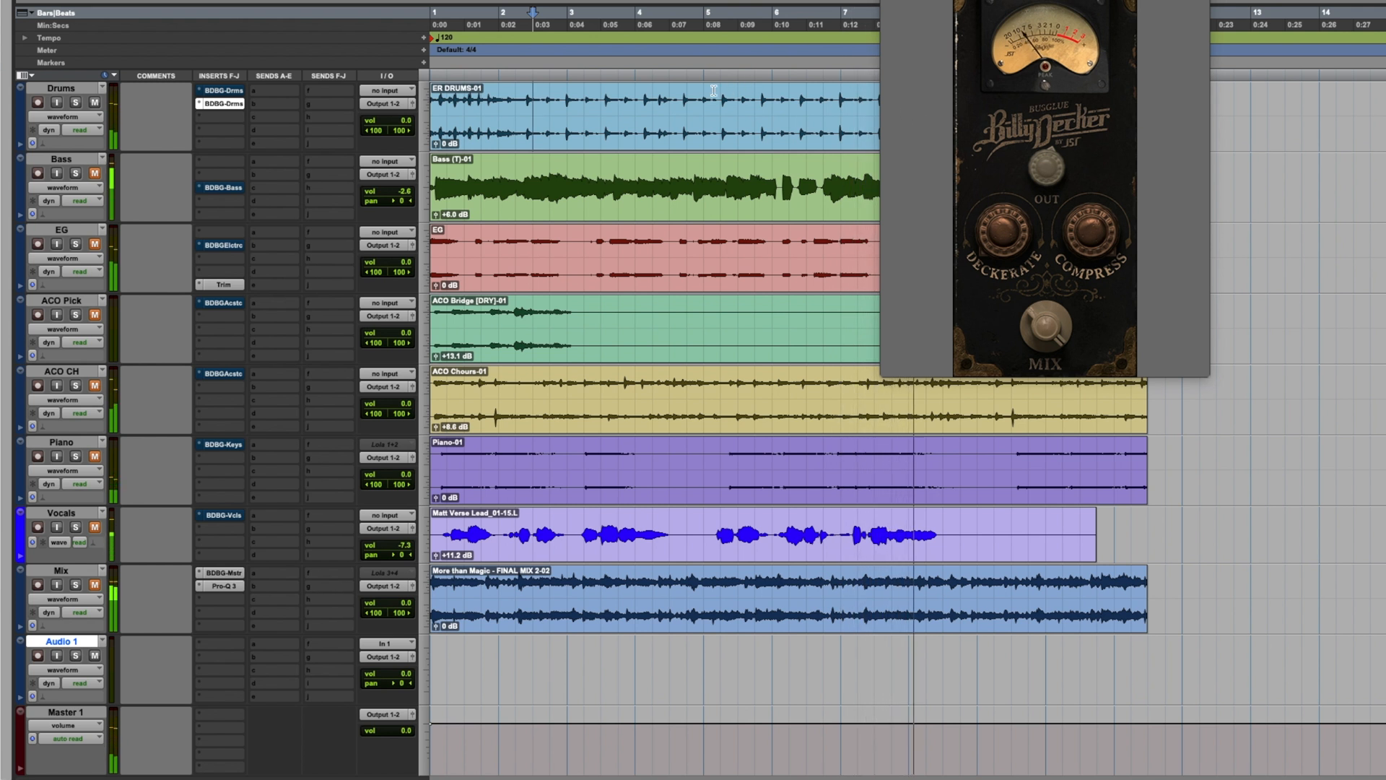
pyautogui.press('space')
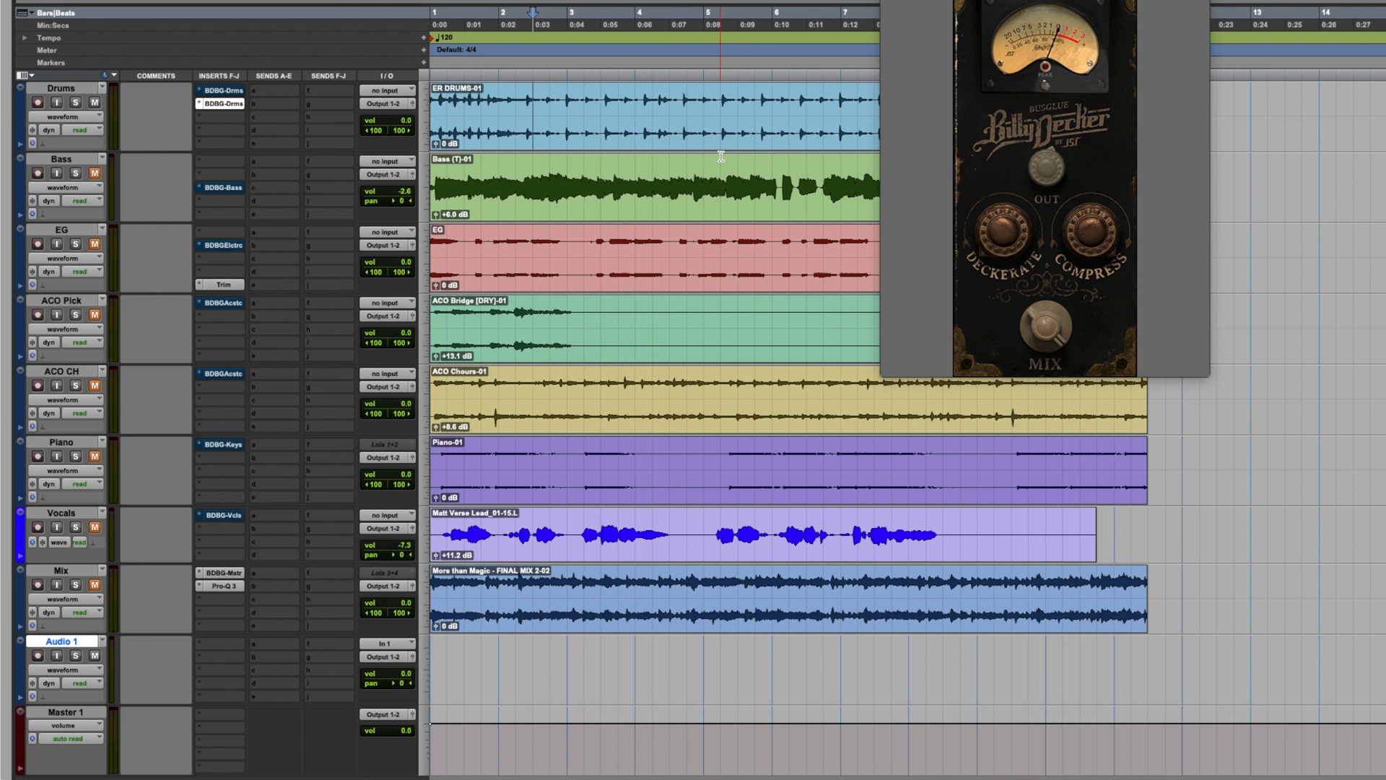
# Step: Bypass the second BDBG-Drums insert on the Drums track and close its plug-in window
pyautogui.moveTo(1026, 217)
pyautogui.moveTo(1011, 10); pyautogui.dragTo(1023, 0)
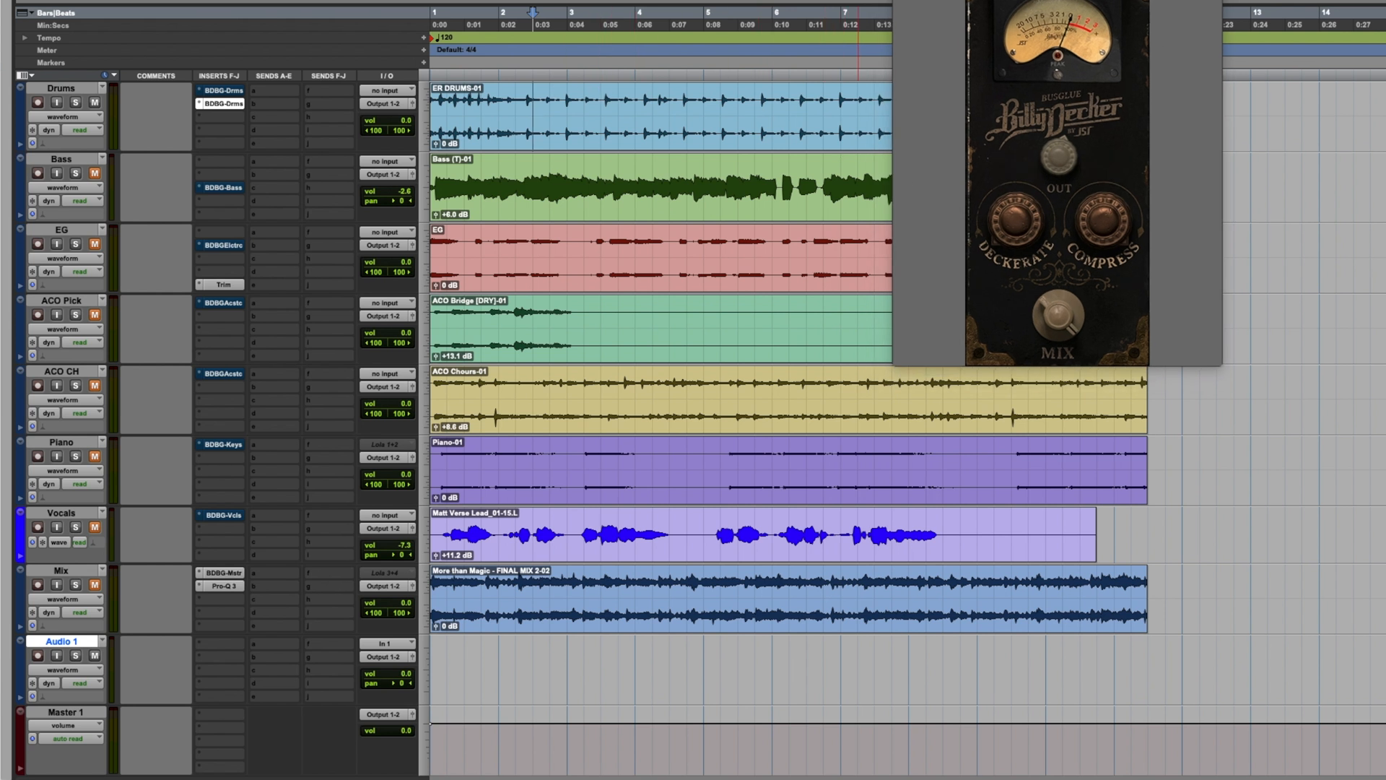
pyautogui.moveTo(1024, 0); pyautogui.dragTo(969, 62)
pyautogui.click(849, 0)
pyautogui.click(222, 111)
pyautogui.click(166, 104)
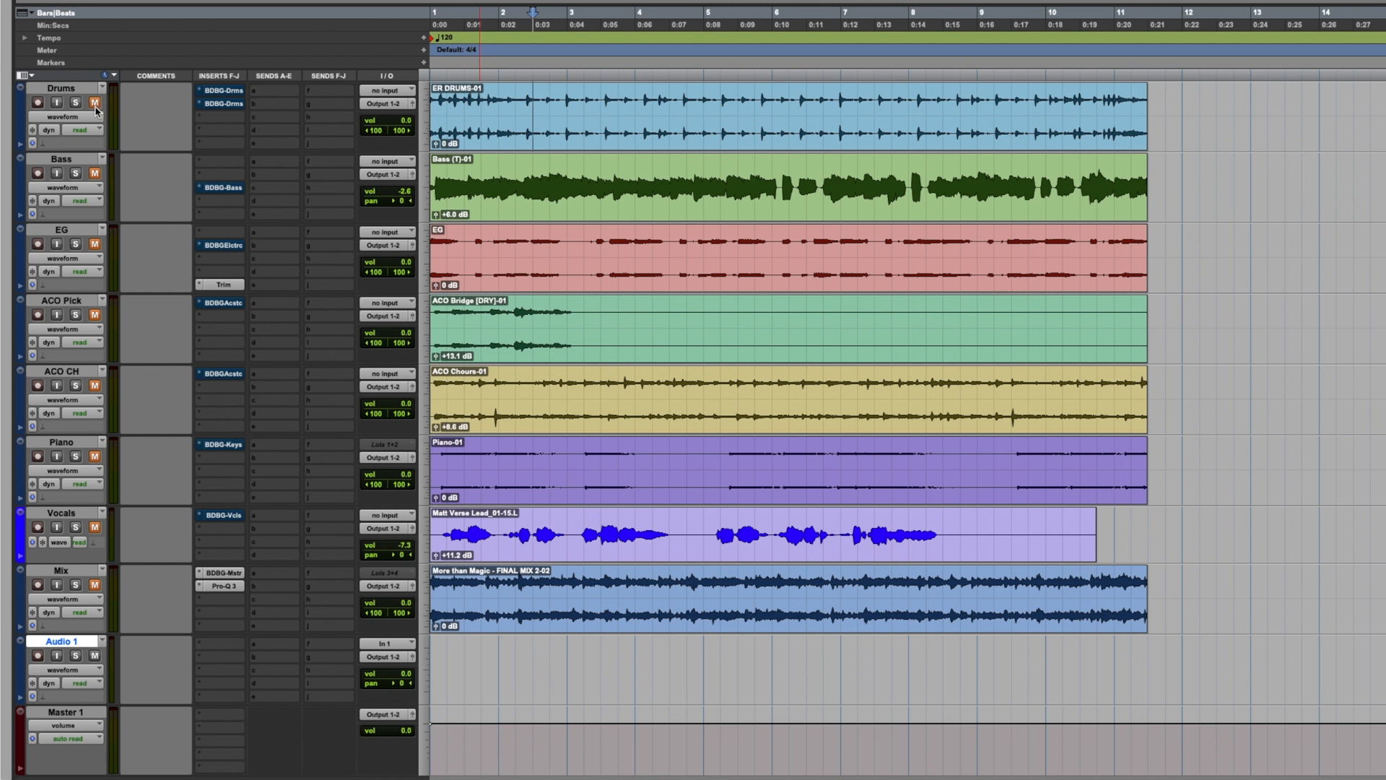
# Step: Unmute the Bass track and play the song from the start of bar 1
pyautogui.click(95, 174)
pyautogui.click(447, 170)
pyautogui.press('space')
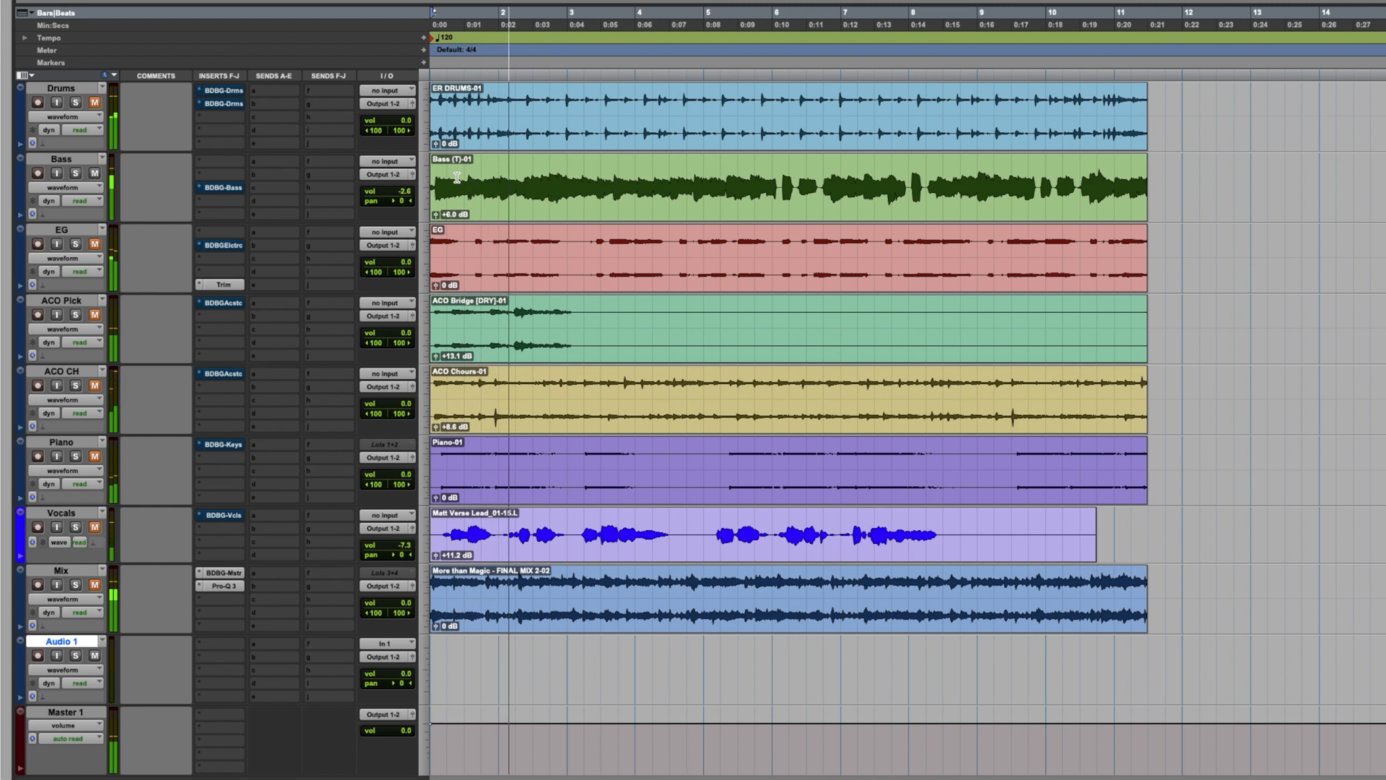
# Step: Open the Bass track's BDBG-Bass insert, place its window over the tracks and stop playback
pyautogui.click(223, 187)
pyautogui.moveTo(944, 0); pyautogui.dragTo(473, 99)
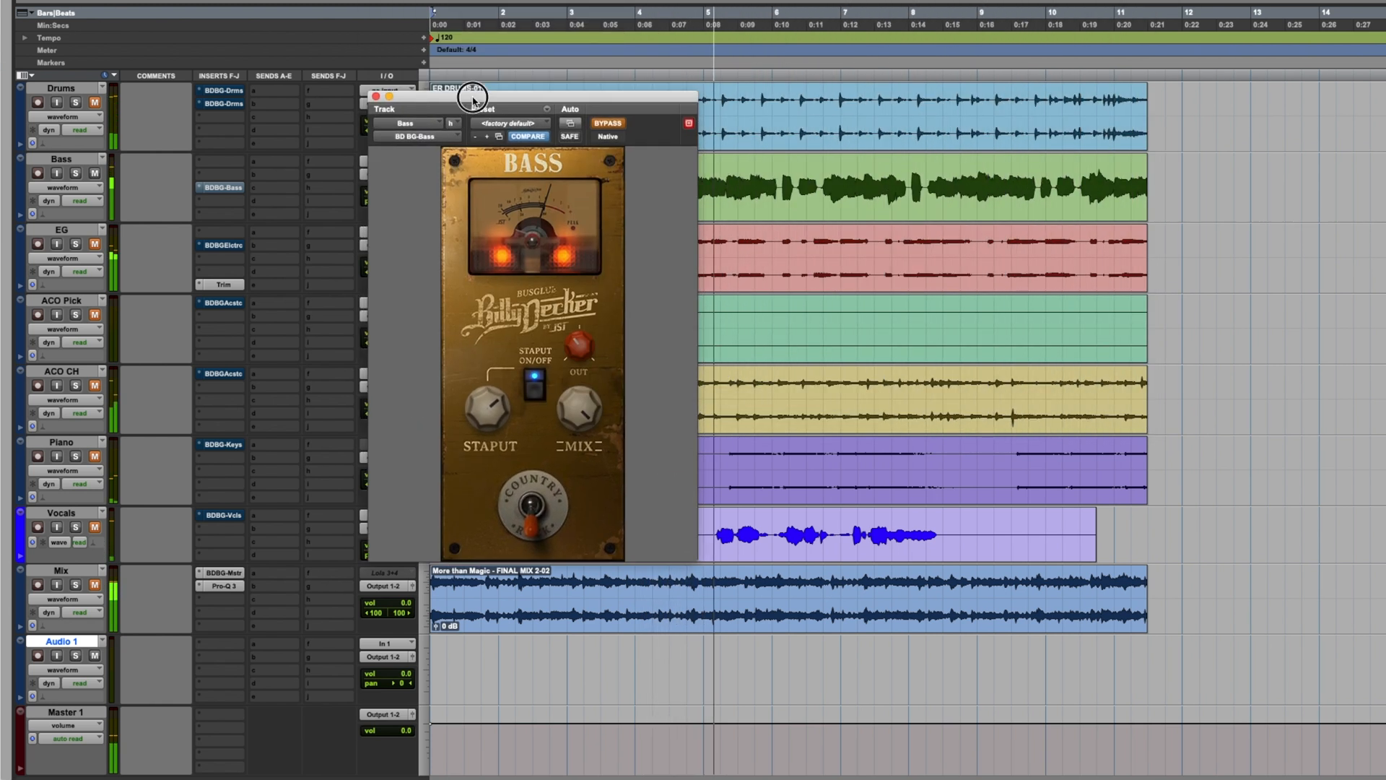
pyautogui.press('space')
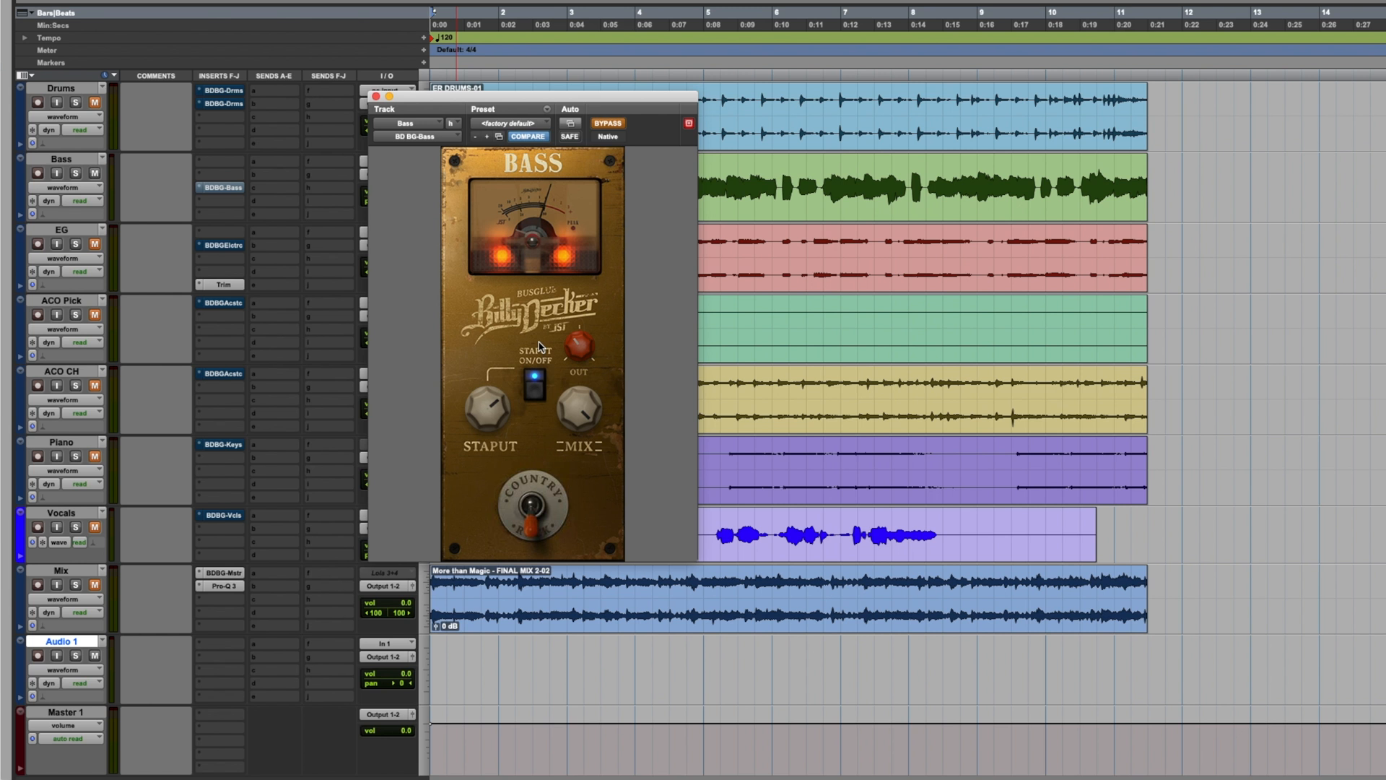
# Step: Examine the bass plug-in's Out, Mix, Staput and meter controls, and move its window clear of the opening bars
pyautogui.moveTo(595, 348)
pyautogui.moveTo(565, 396)
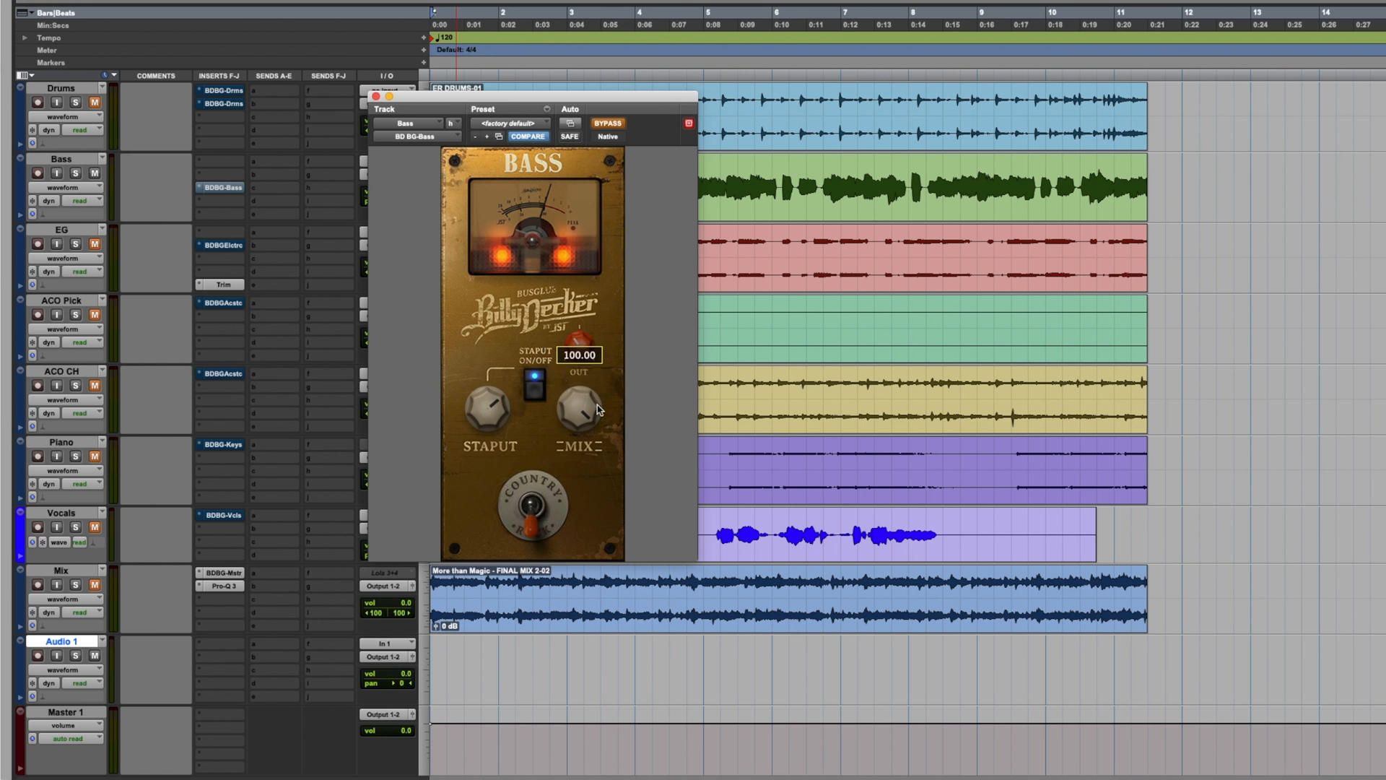
pyautogui.moveTo(491, 435)
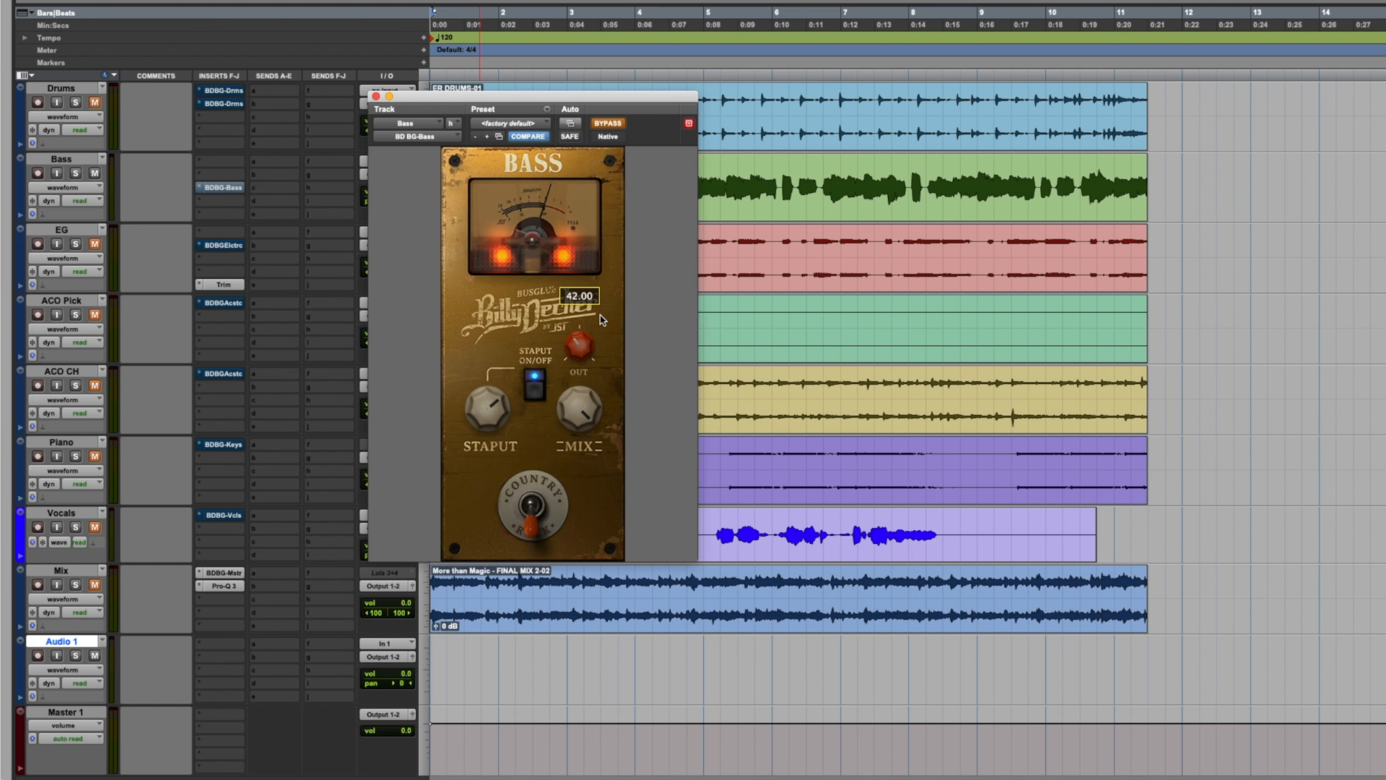
pyautogui.moveTo(532, 249)
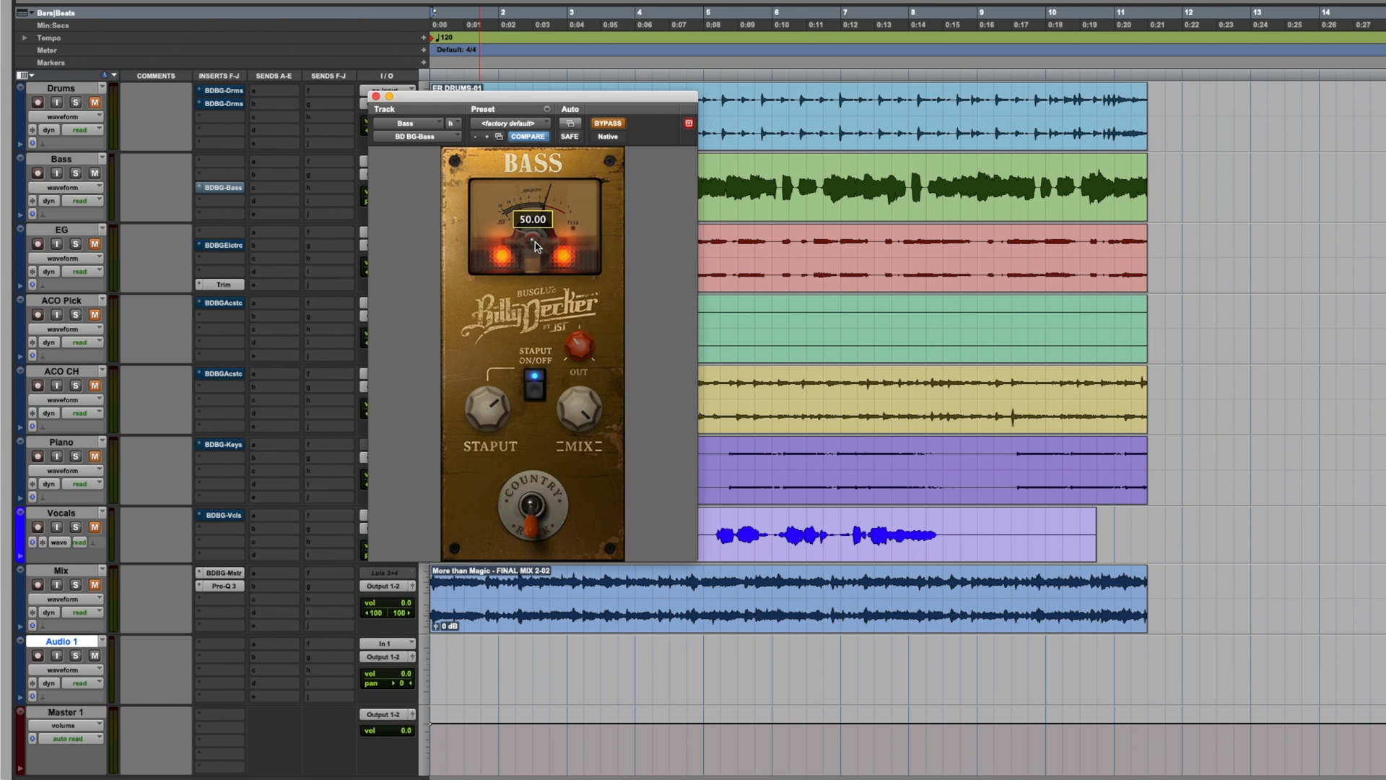
pyautogui.click(535, 386)
pyautogui.moveTo(569, 411)
pyautogui.click(475, 60)
pyautogui.moveTo(482, 104); pyautogui.dragTo(808, 30)
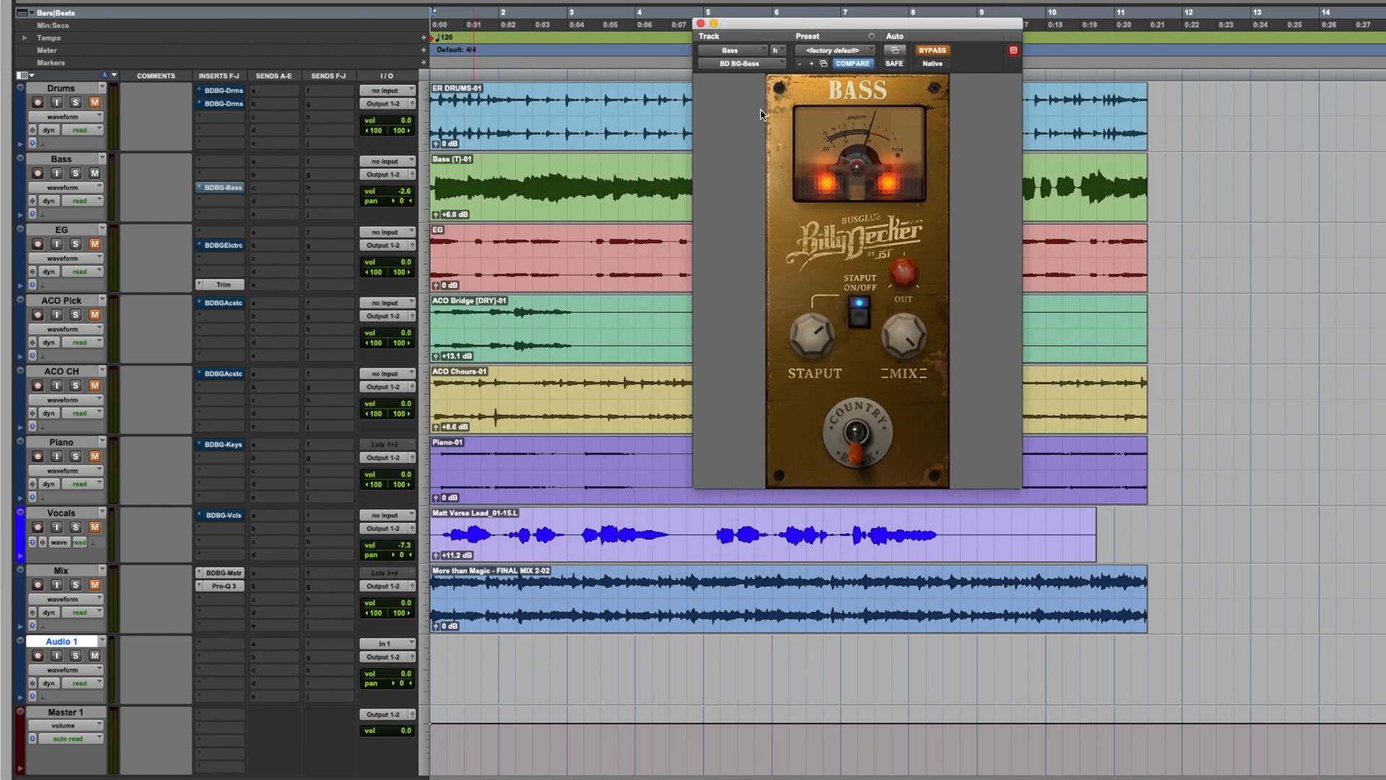
# Step: Play the song from its start, take the BDBG-Bass plug-in out of bypass to compare the sound, and stop playback
pyautogui.click(482, 187)
pyautogui.press('Return')
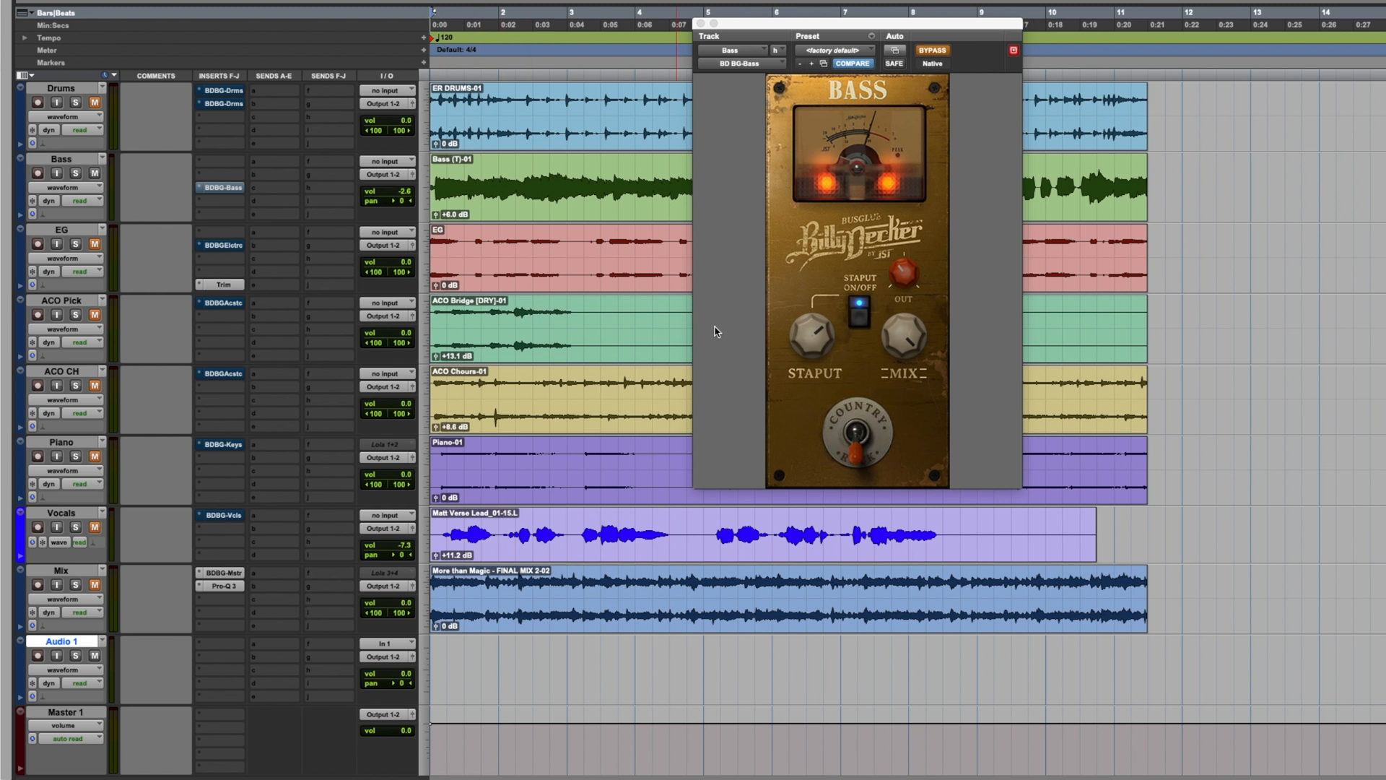
pyautogui.press('space')
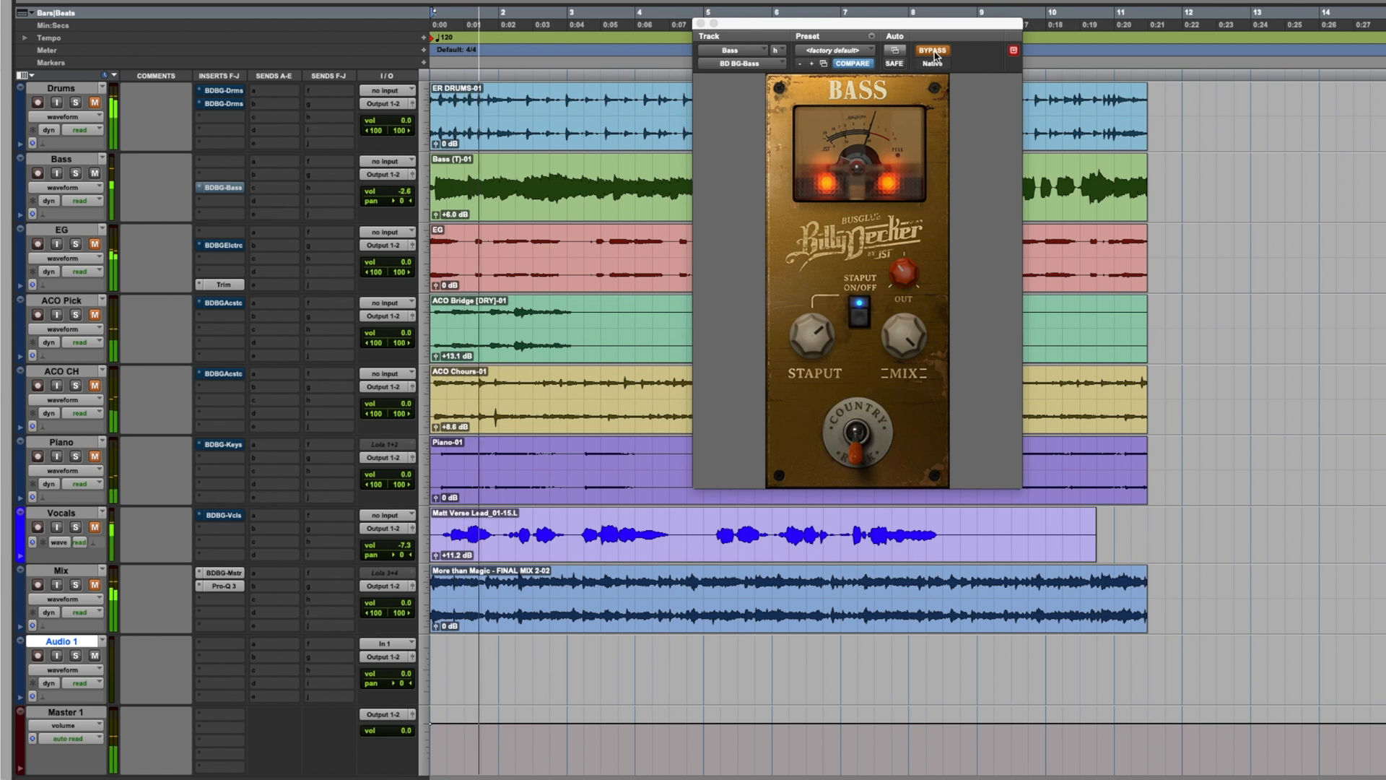
pyautogui.click(933, 52)
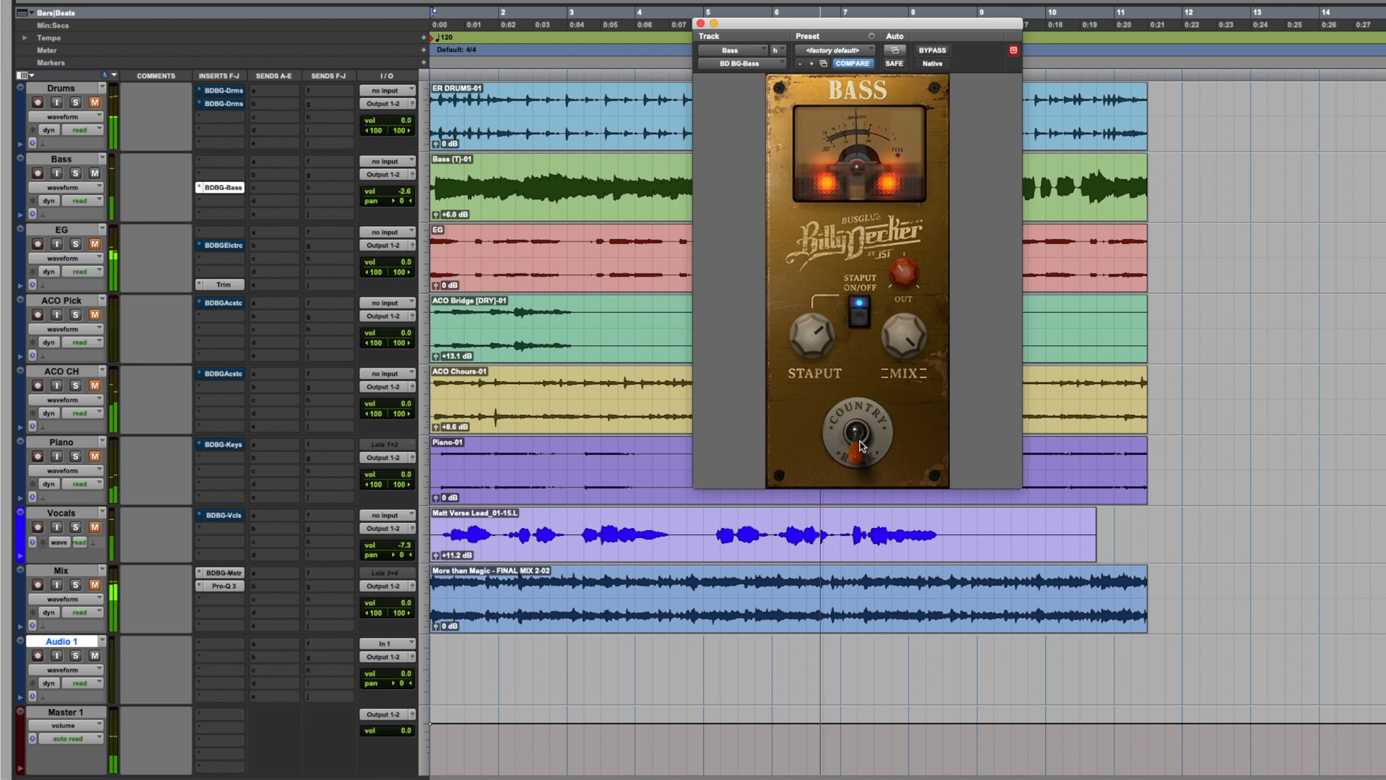
pyautogui.press('space')
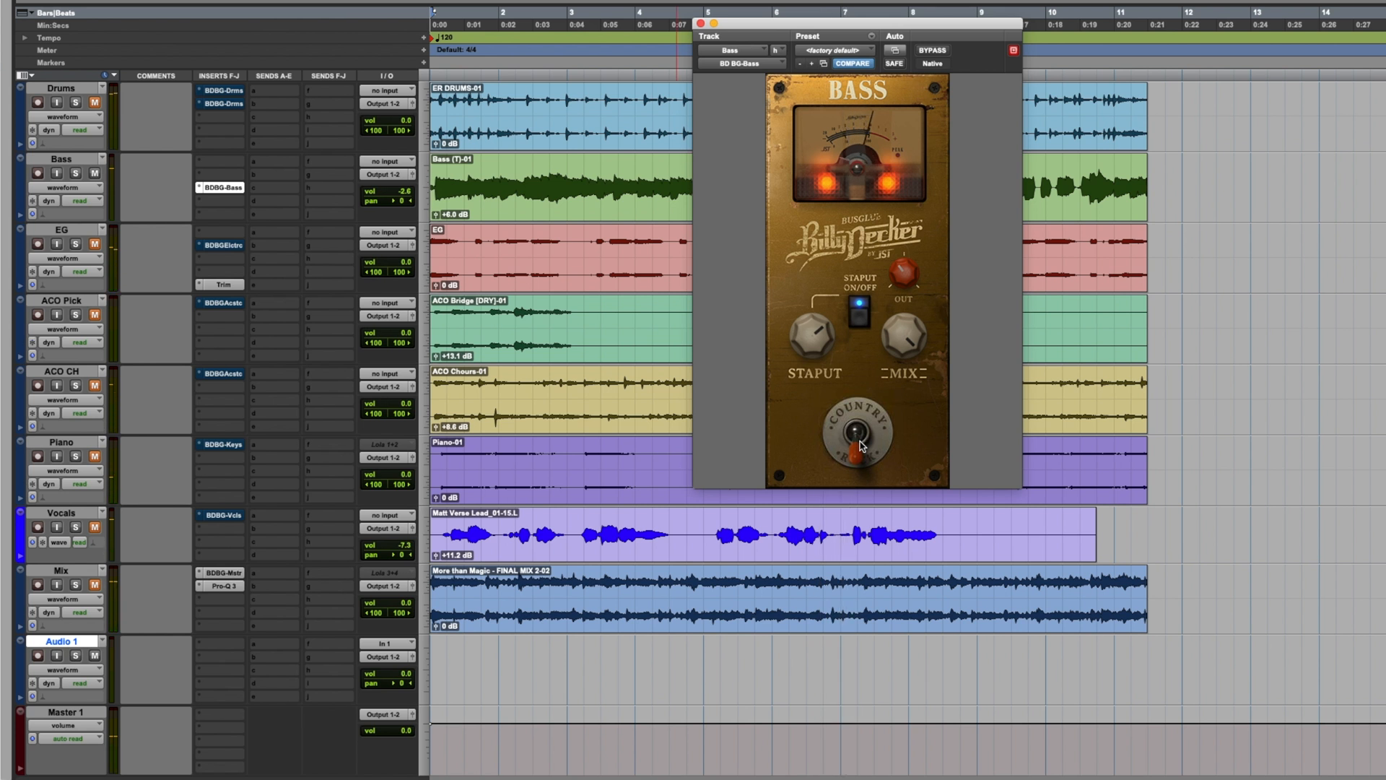
# Step: Play the song while switching the bass plug-in's style from Rock to Country and back to Rock, and stop playback
pyautogui.press('space')
pyautogui.click(857, 437)
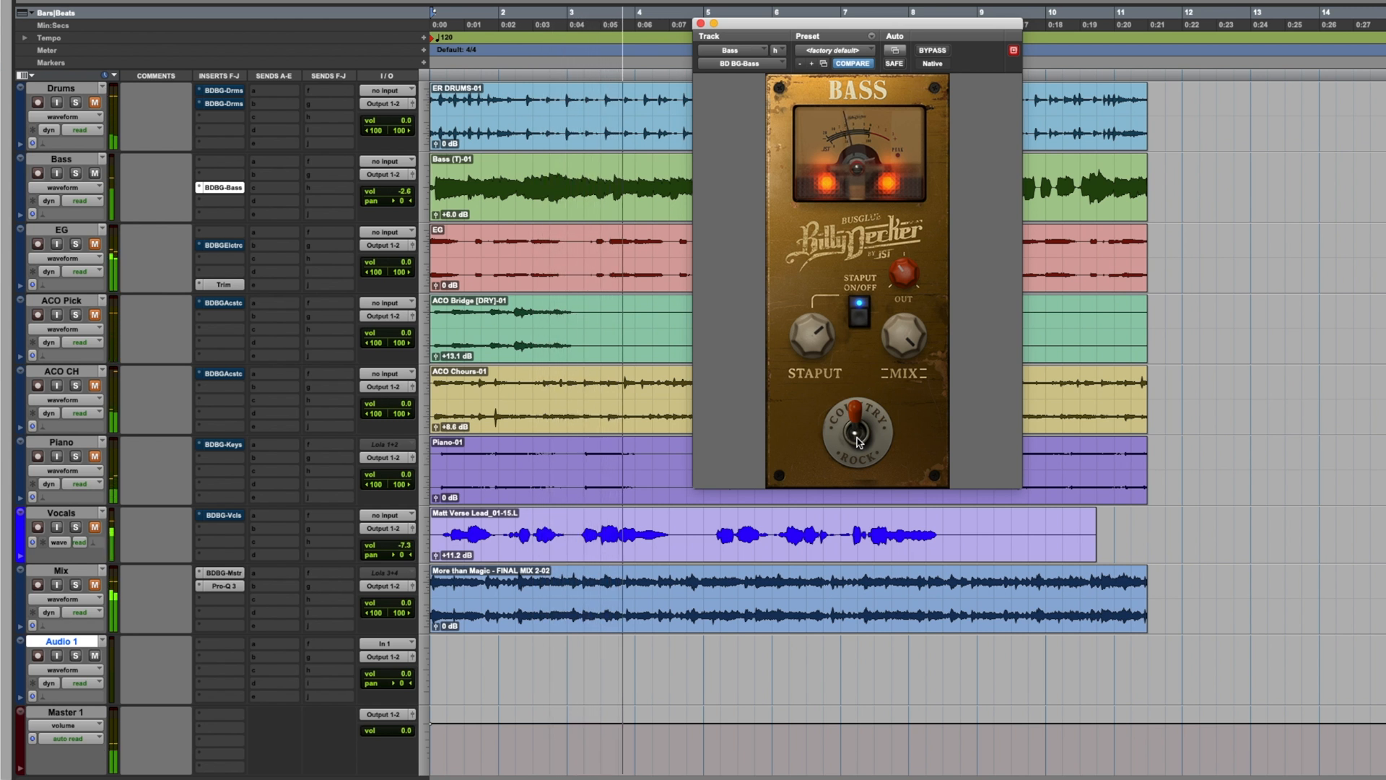
pyautogui.click(857, 437)
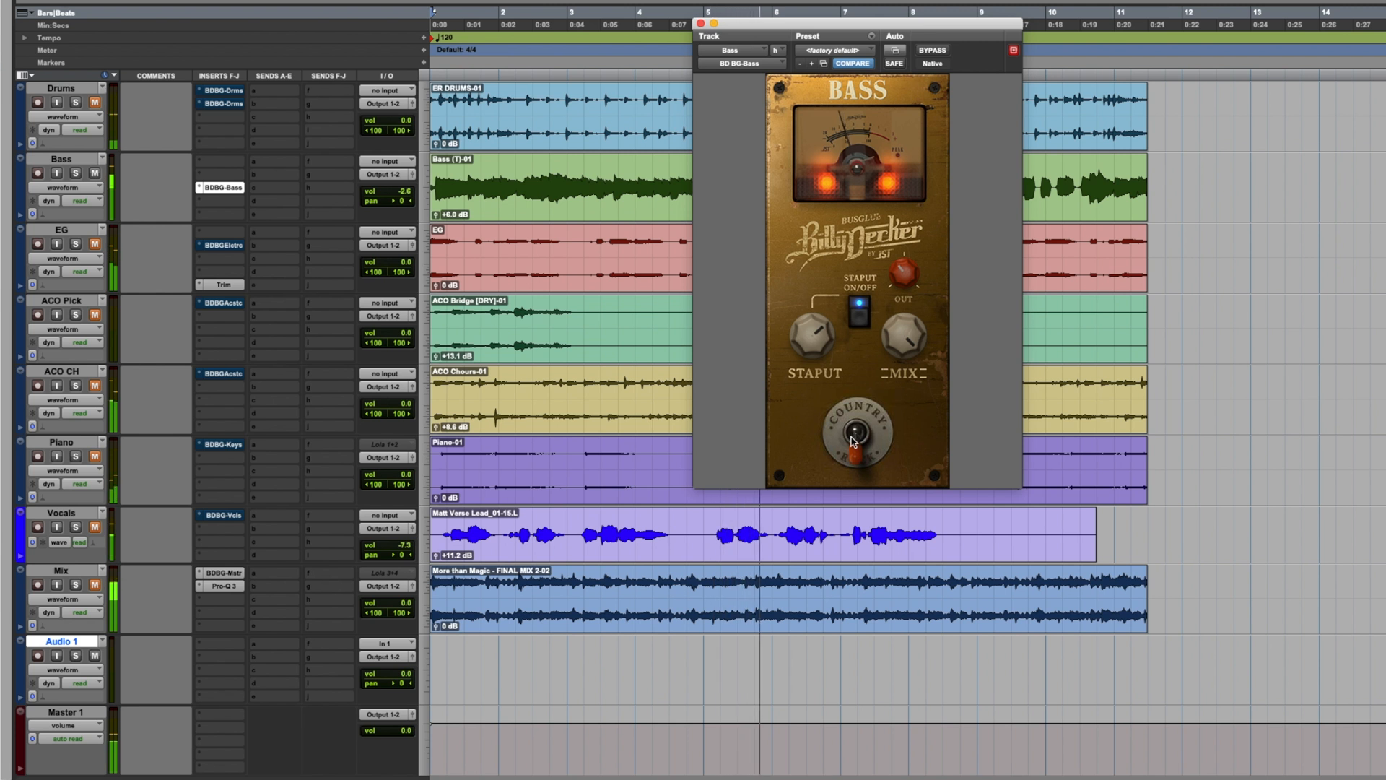
pyautogui.press('space')
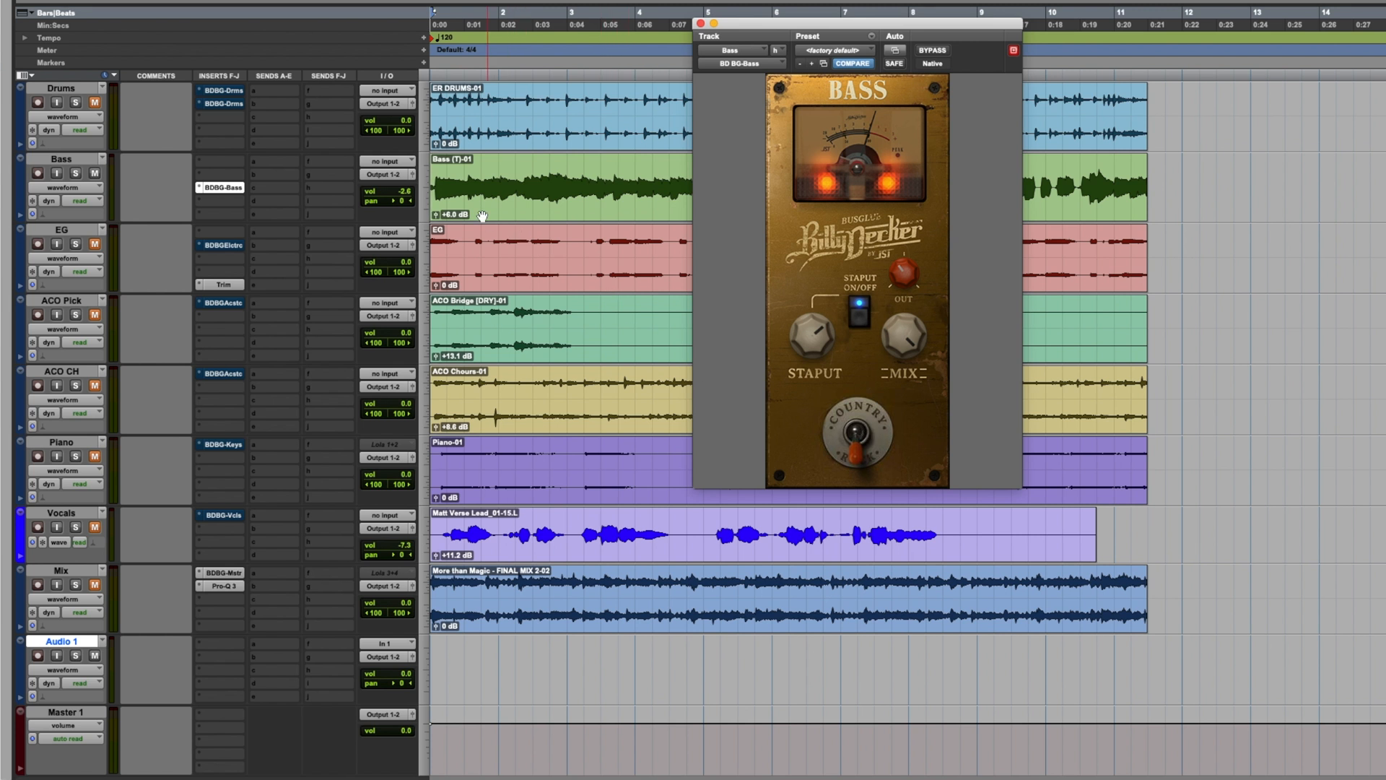
# Step: Play from the middle of bar 1 and adjust the bass plug-in's Staput knob while listening
pyautogui.moveTo(827, 383)
pyautogui.click(470, 179)
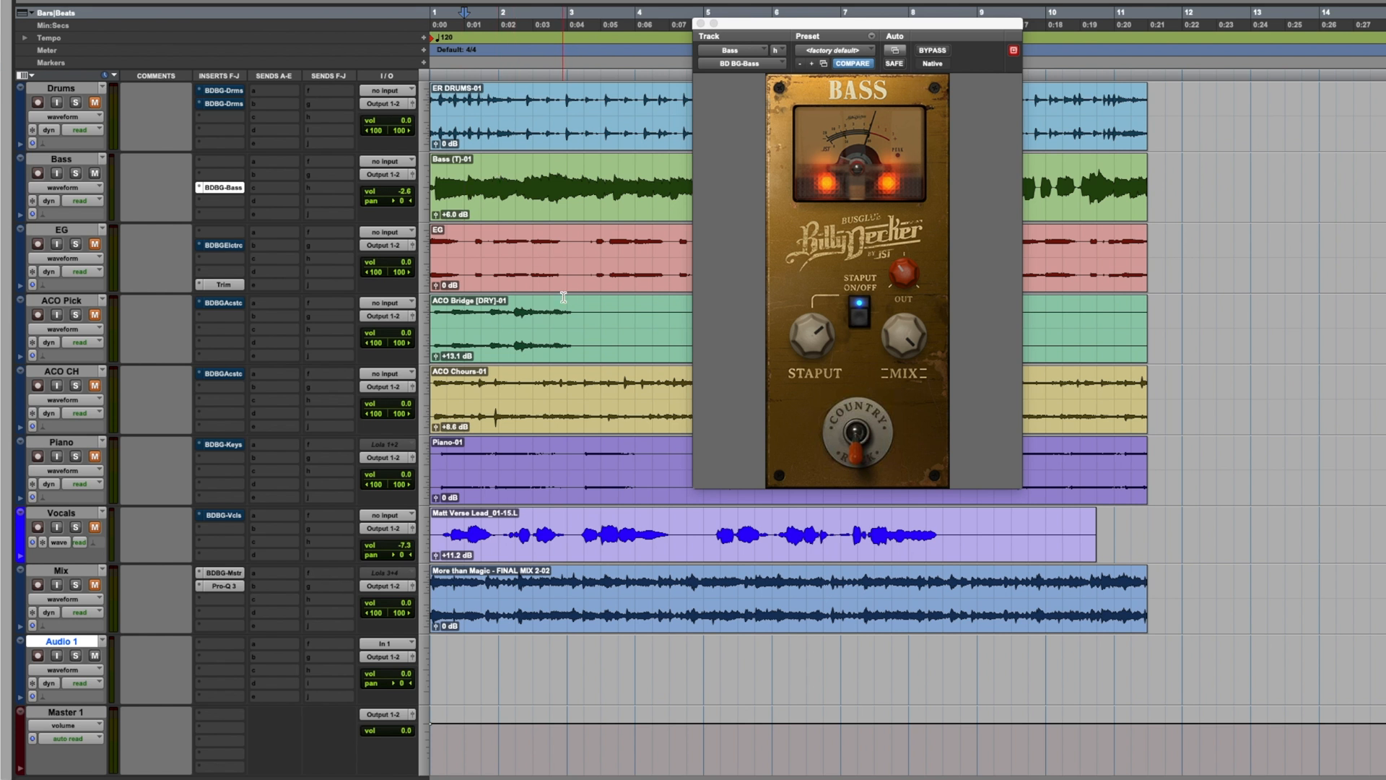
pyautogui.press('space')
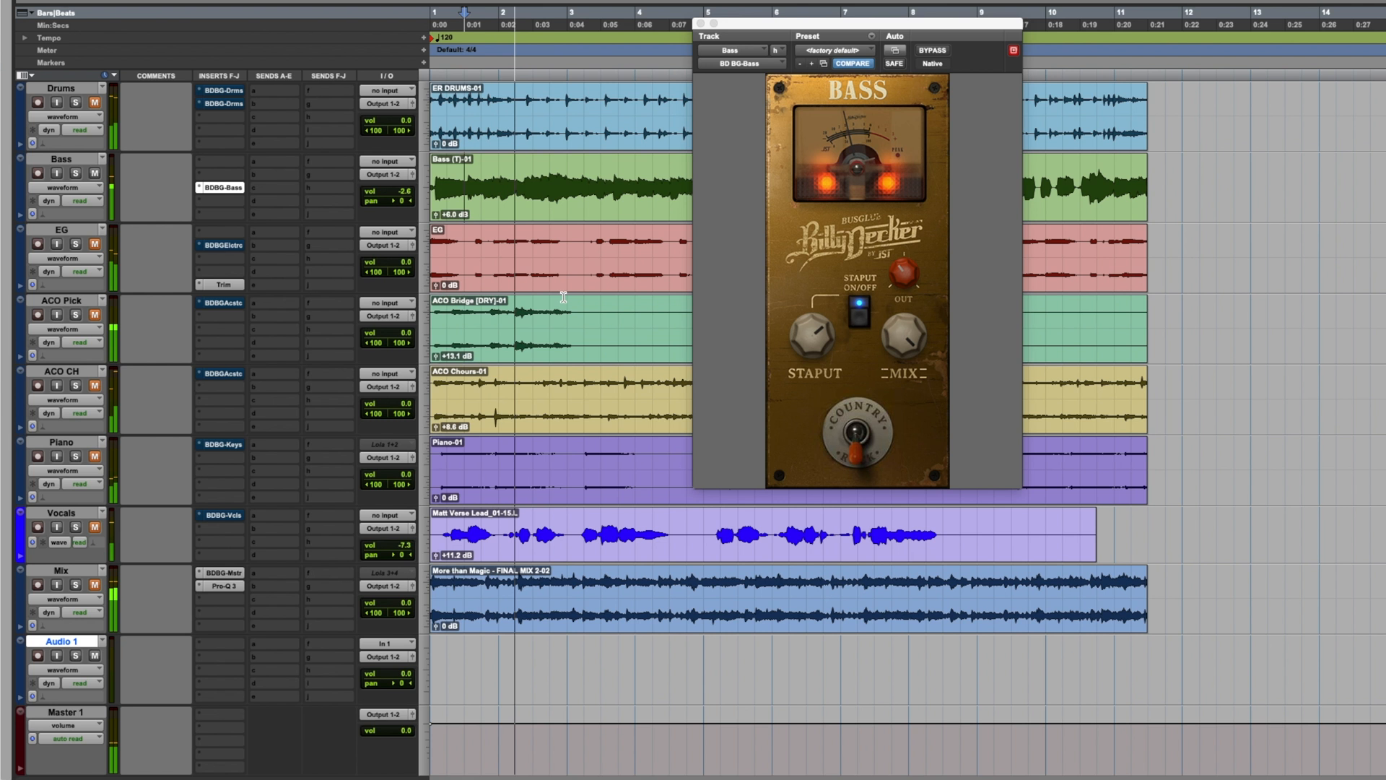
pyautogui.moveTo(811, 346)
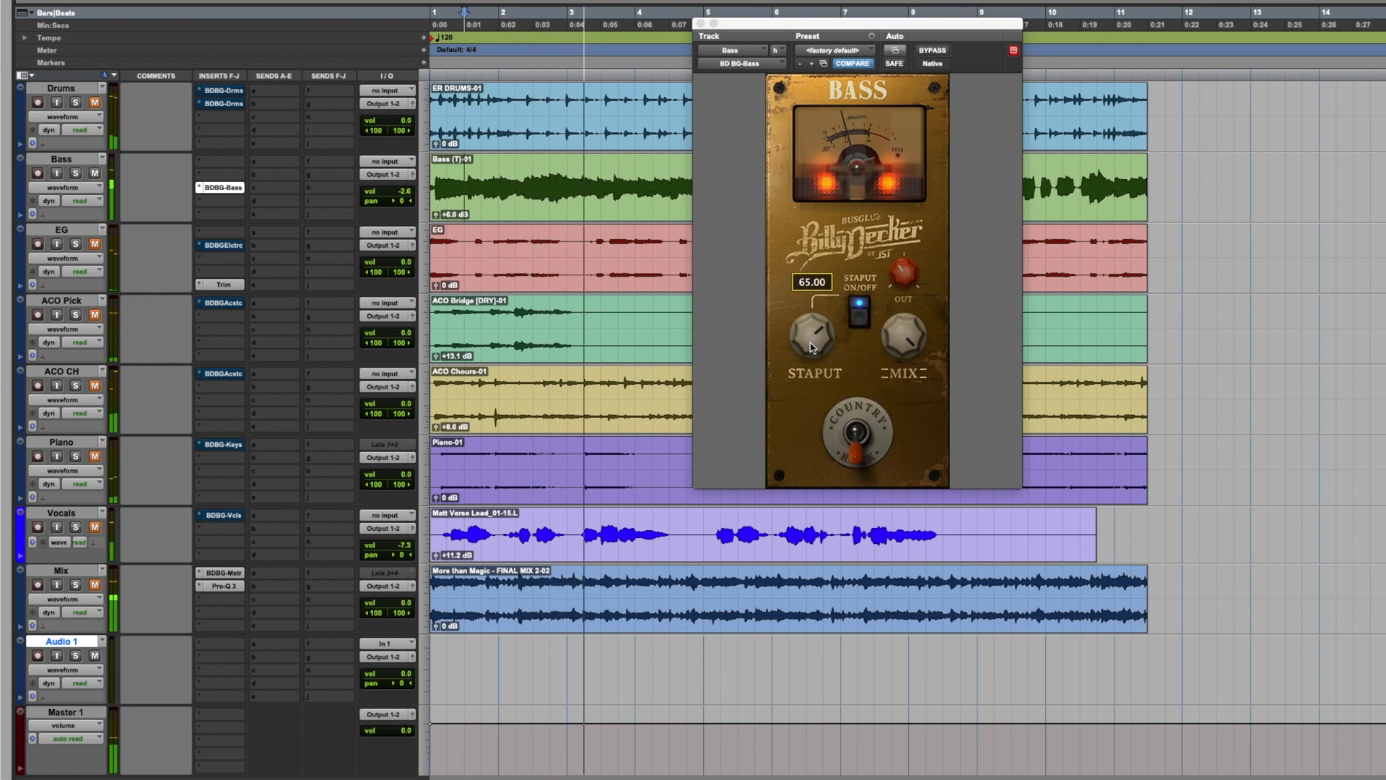
pyautogui.moveTo(811, 345); pyautogui.dragTo(816, 322)
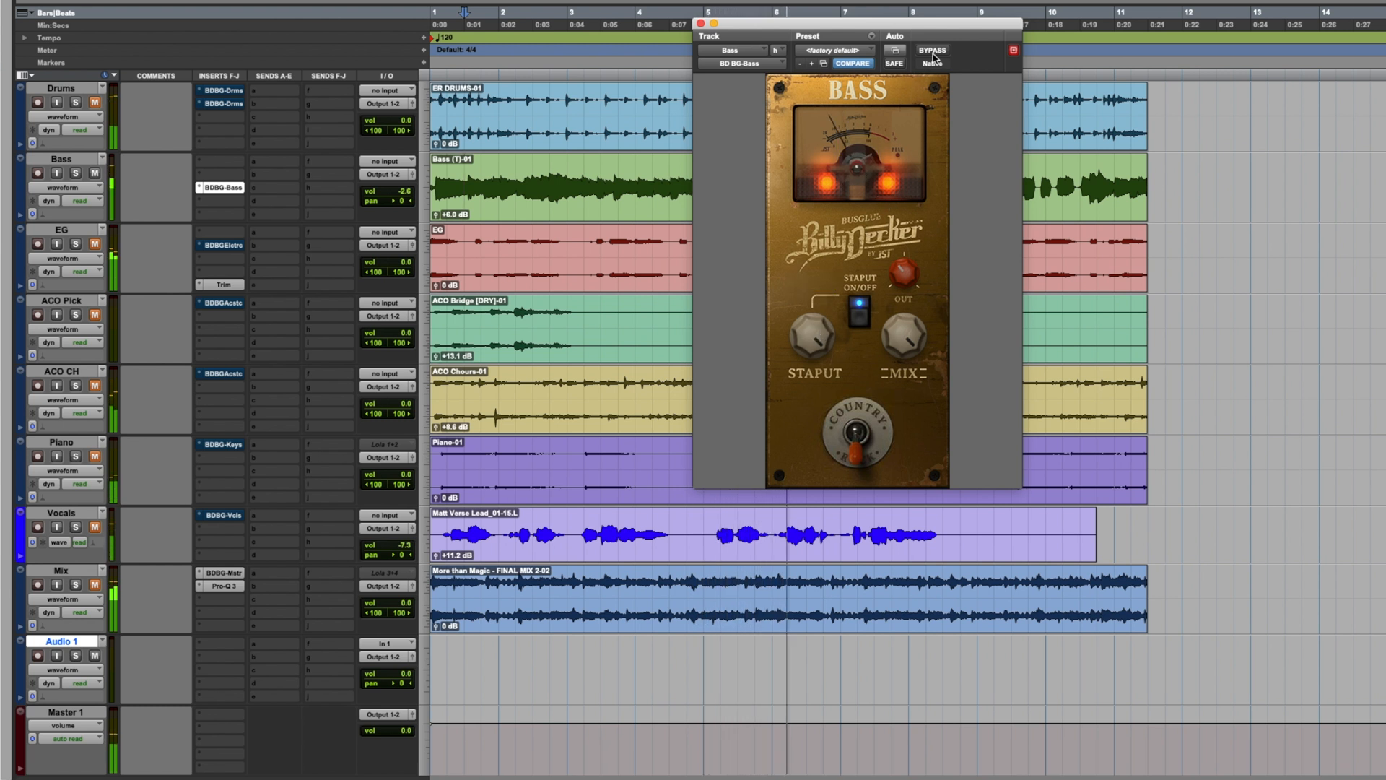
# Step: Replay from the middle of bar 1 and compare the bass with its plug-in bypassed and active
pyautogui.press('space')
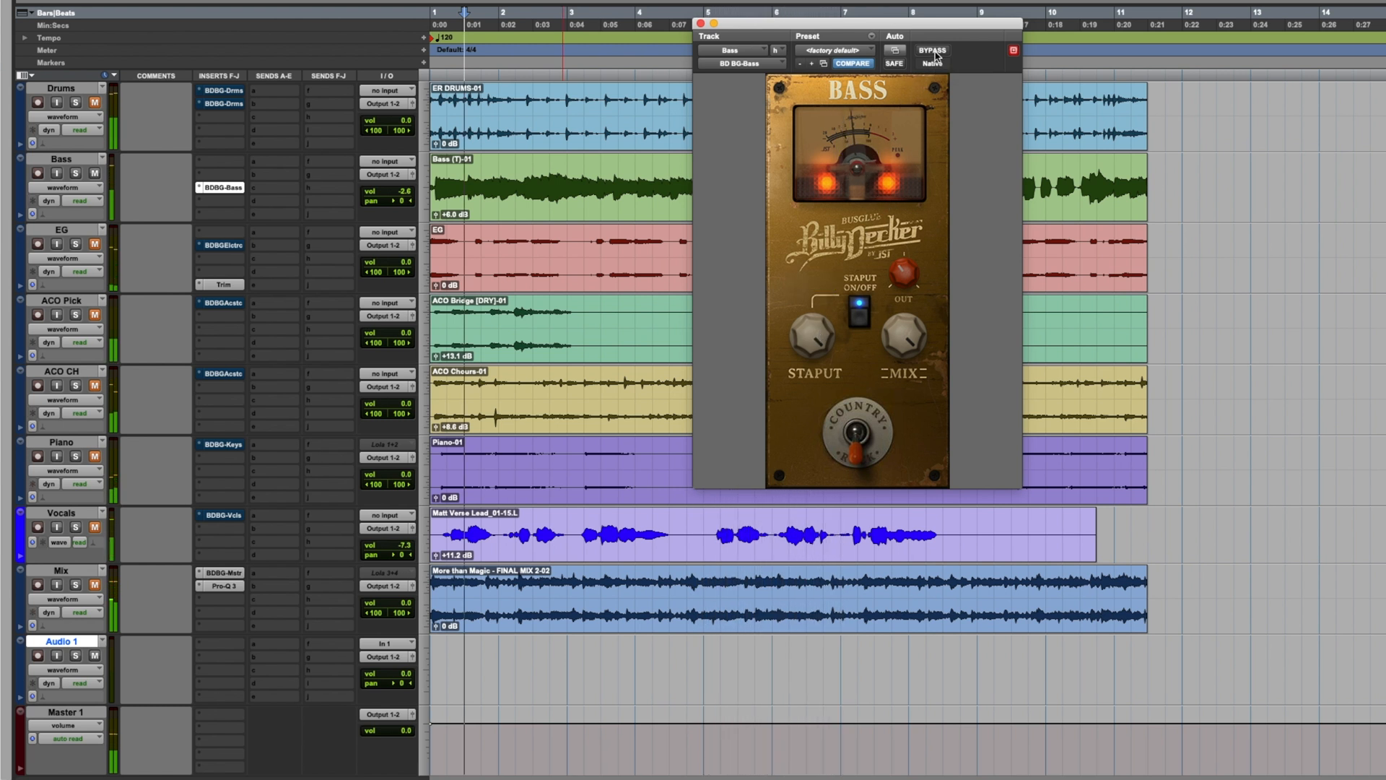
pyautogui.click(934, 51)
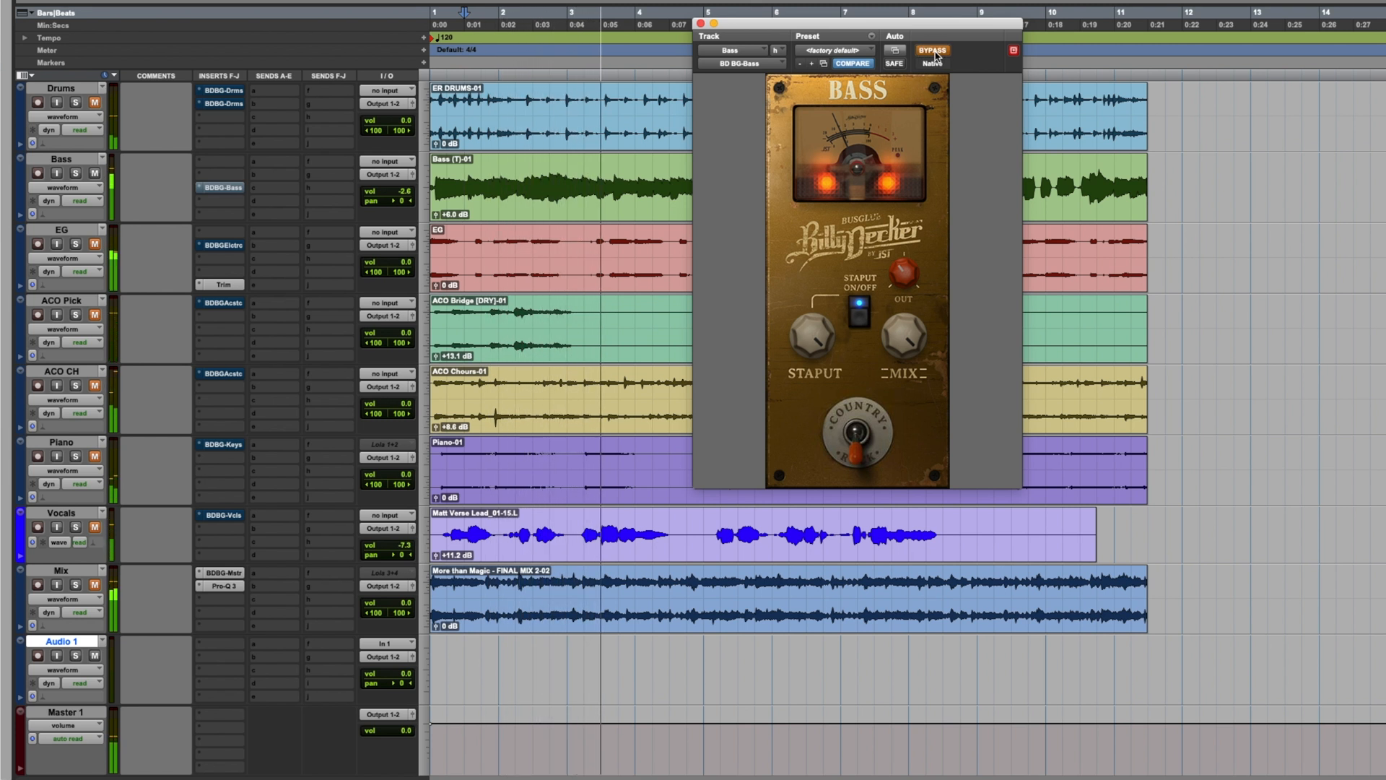
pyautogui.click(934, 51)
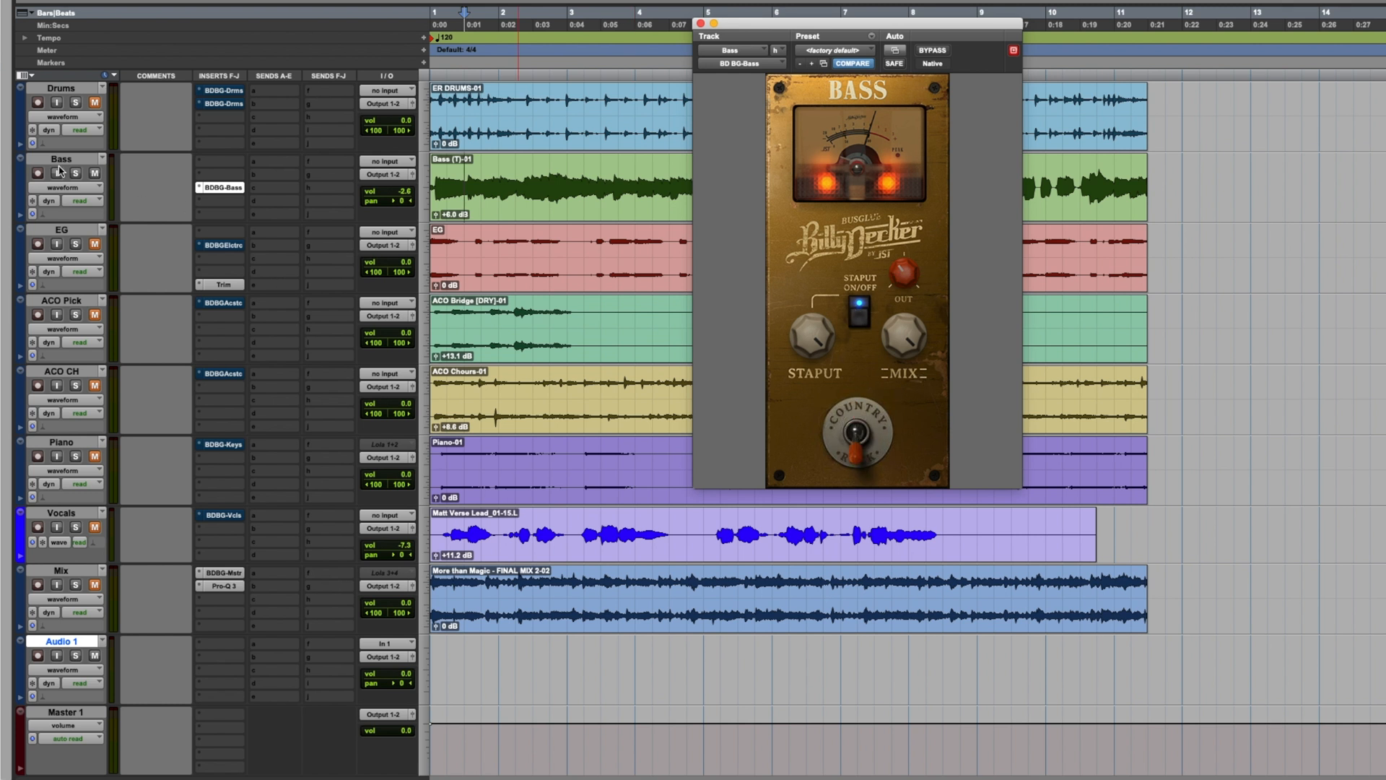
# Step: Close the bass plug-in window, bypass the BDBG-Bass insert and mute the Bass track
pyautogui.click(94, 173)
pyautogui.moveTo(920, 361)
pyautogui.click(700, 24)
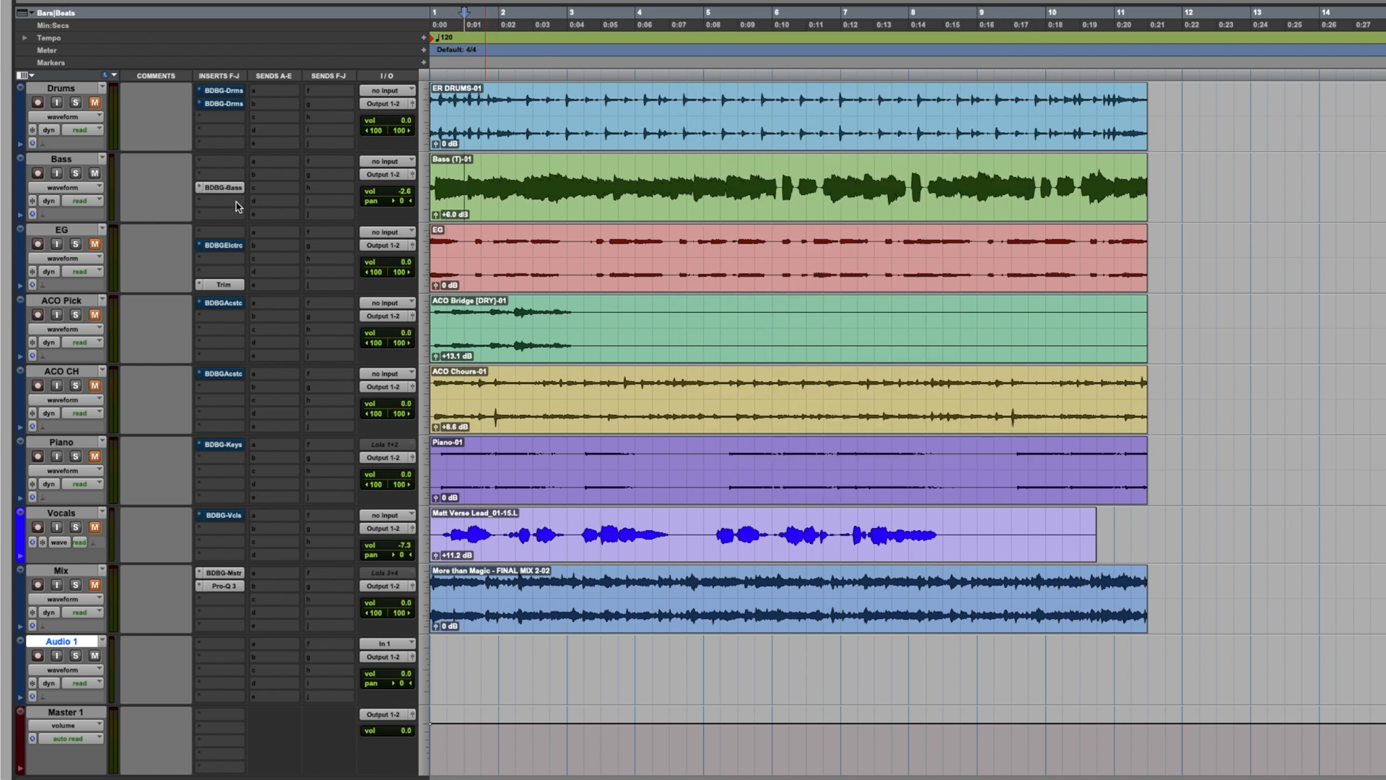
pyautogui.click(95, 173)
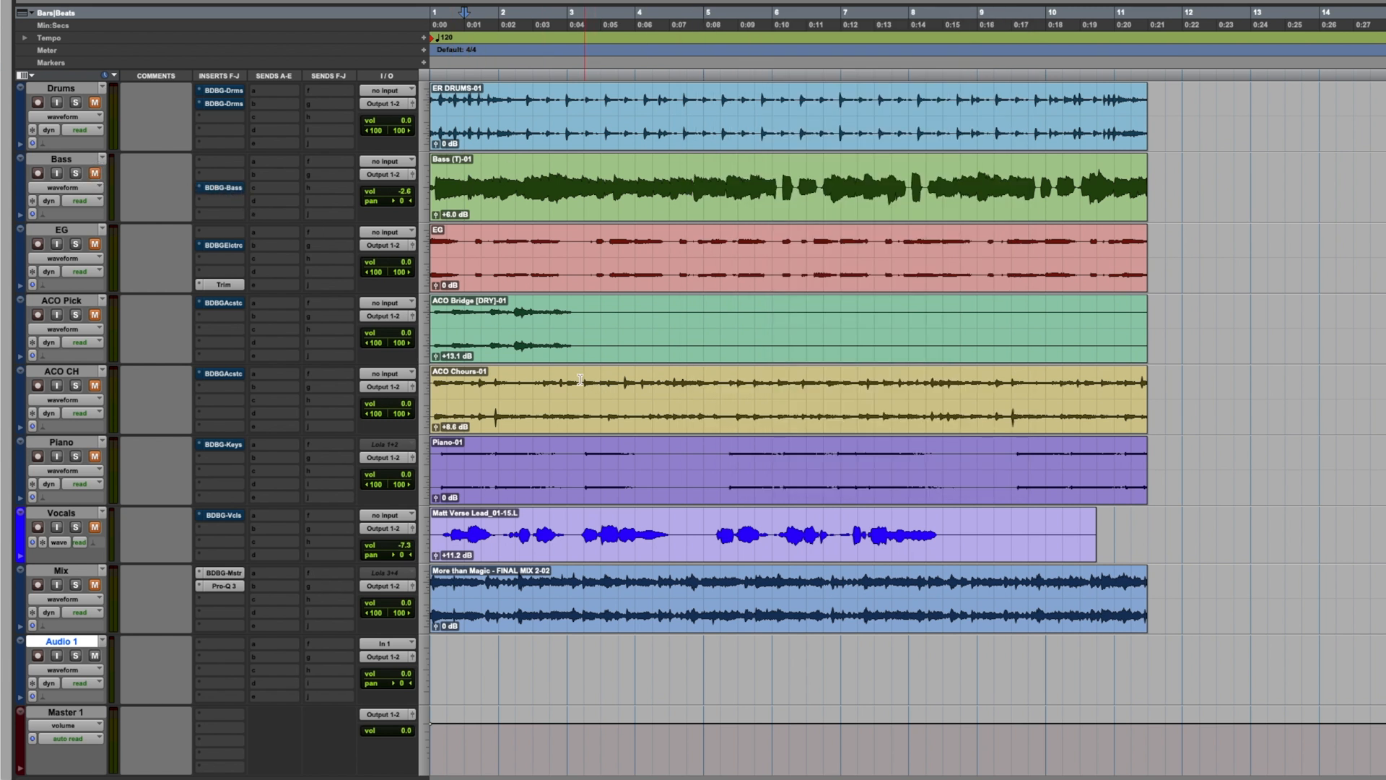
# Step: Open the EG track's BDBG-Electric insert in bypass, review its controls, and place the edit cursor in bar 3 of the EG clip
pyautogui.click(223, 244)
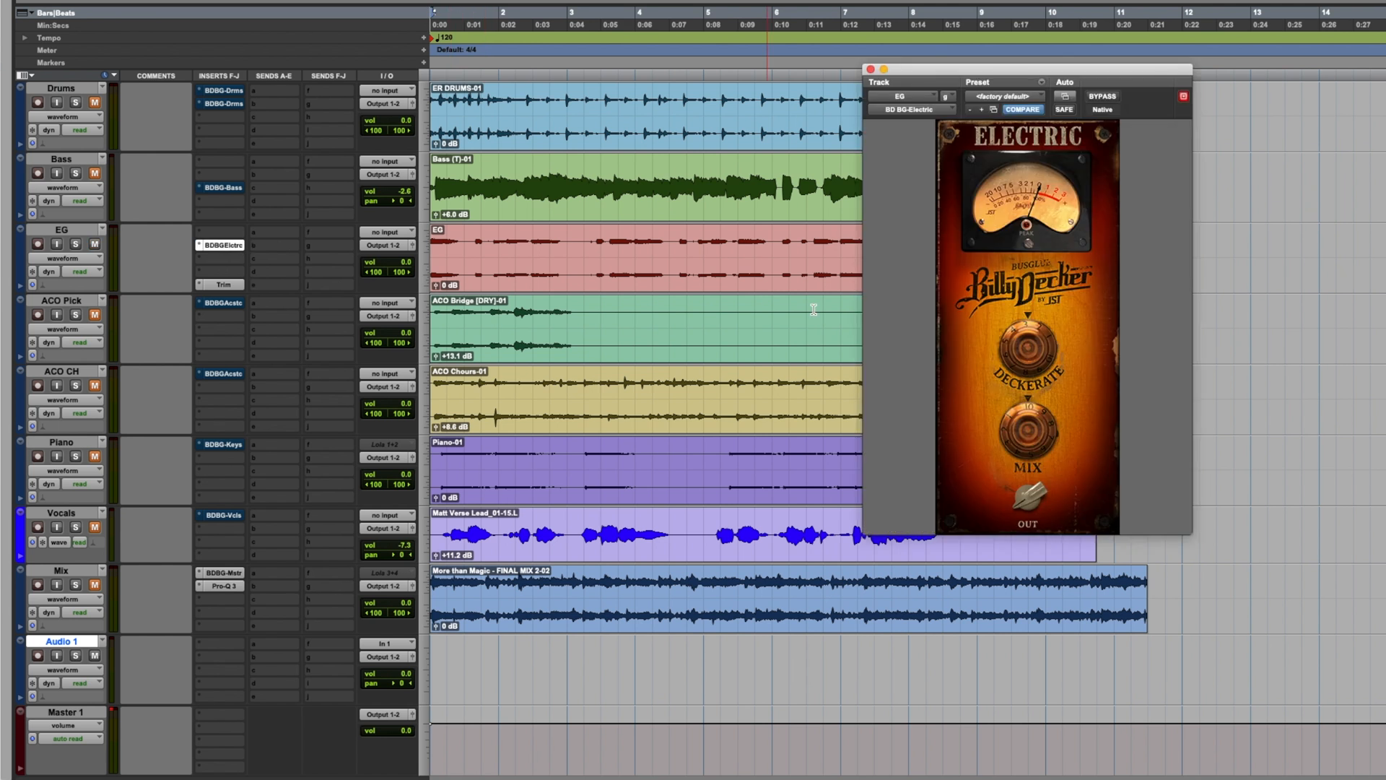
pyautogui.moveTo(1028, 247)
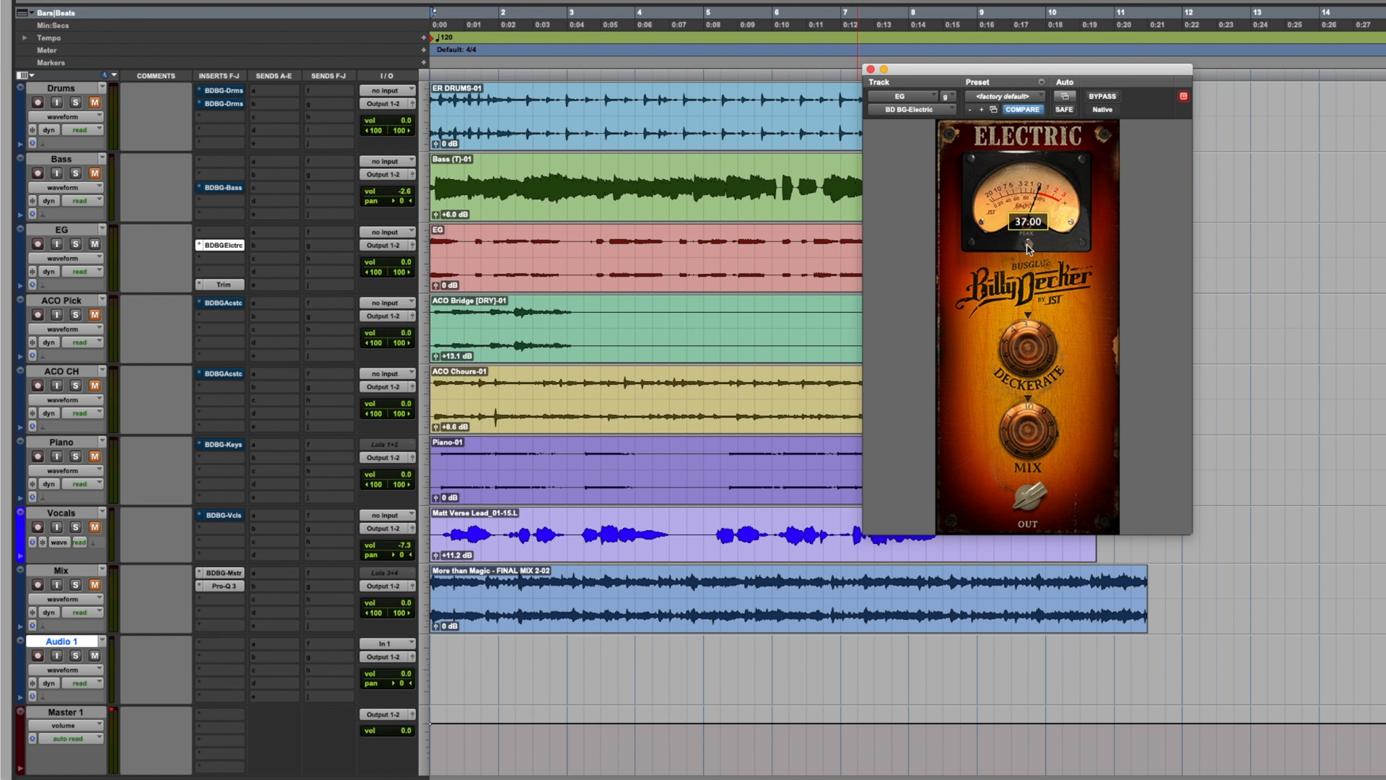
pyautogui.click(1103, 96)
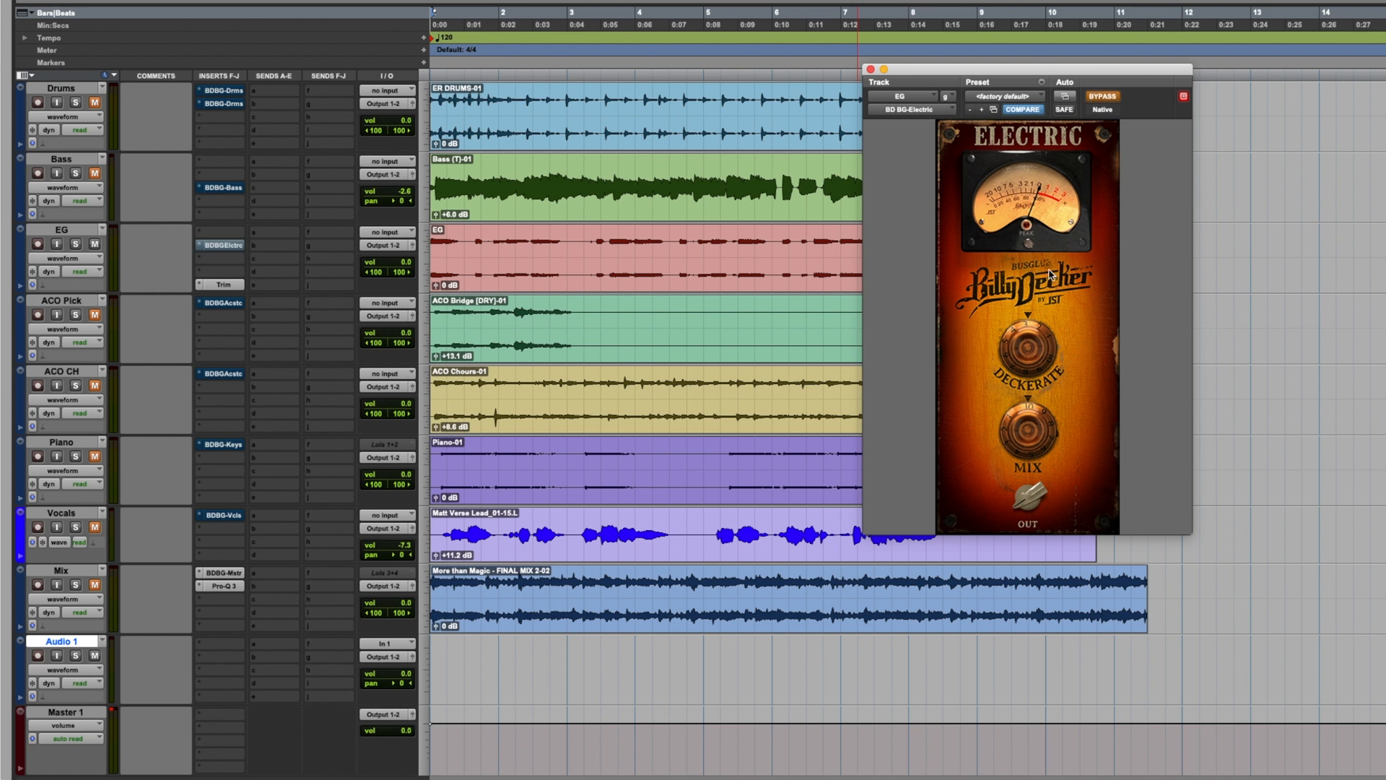
pyautogui.moveTo(1029, 346)
pyautogui.moveTo(1042, 321)
pyautogui.moveTo(1030, 519)
pyautogui.click(567, 242)
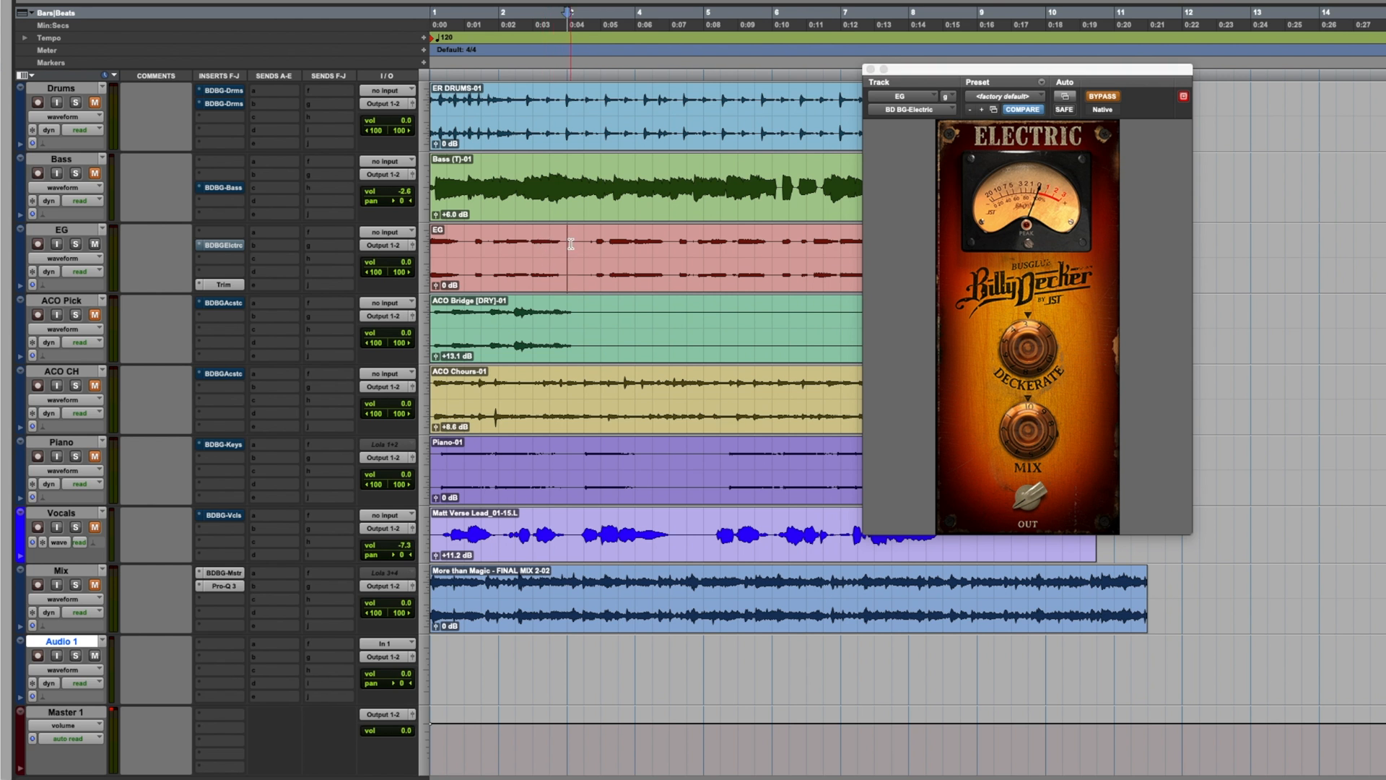
pyautogui.click(600, 246)
# Step: Make the BDBG-Bass insert and the second BDBG-Drums insert inactive
pyautogui.rightClick(229, 190)
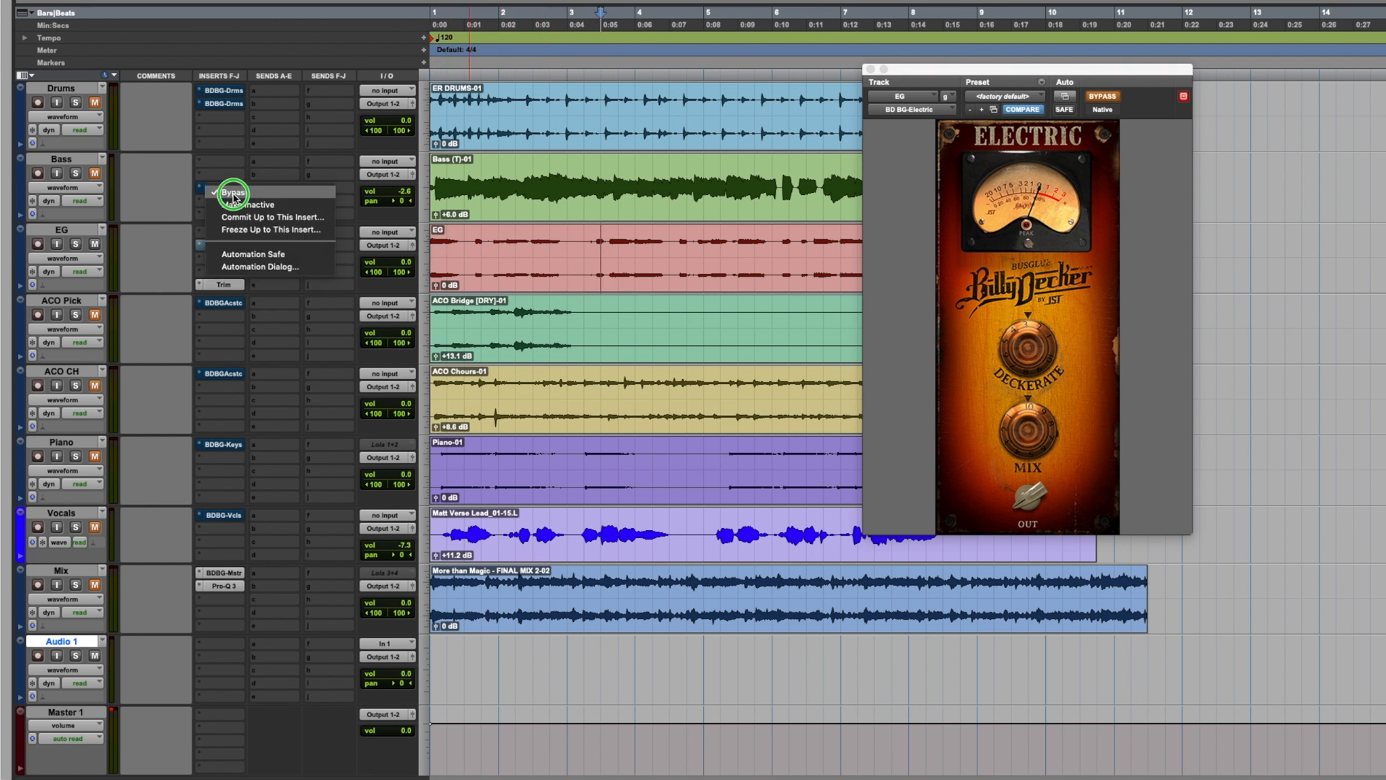
pyautogui.rightClick(224, 107)
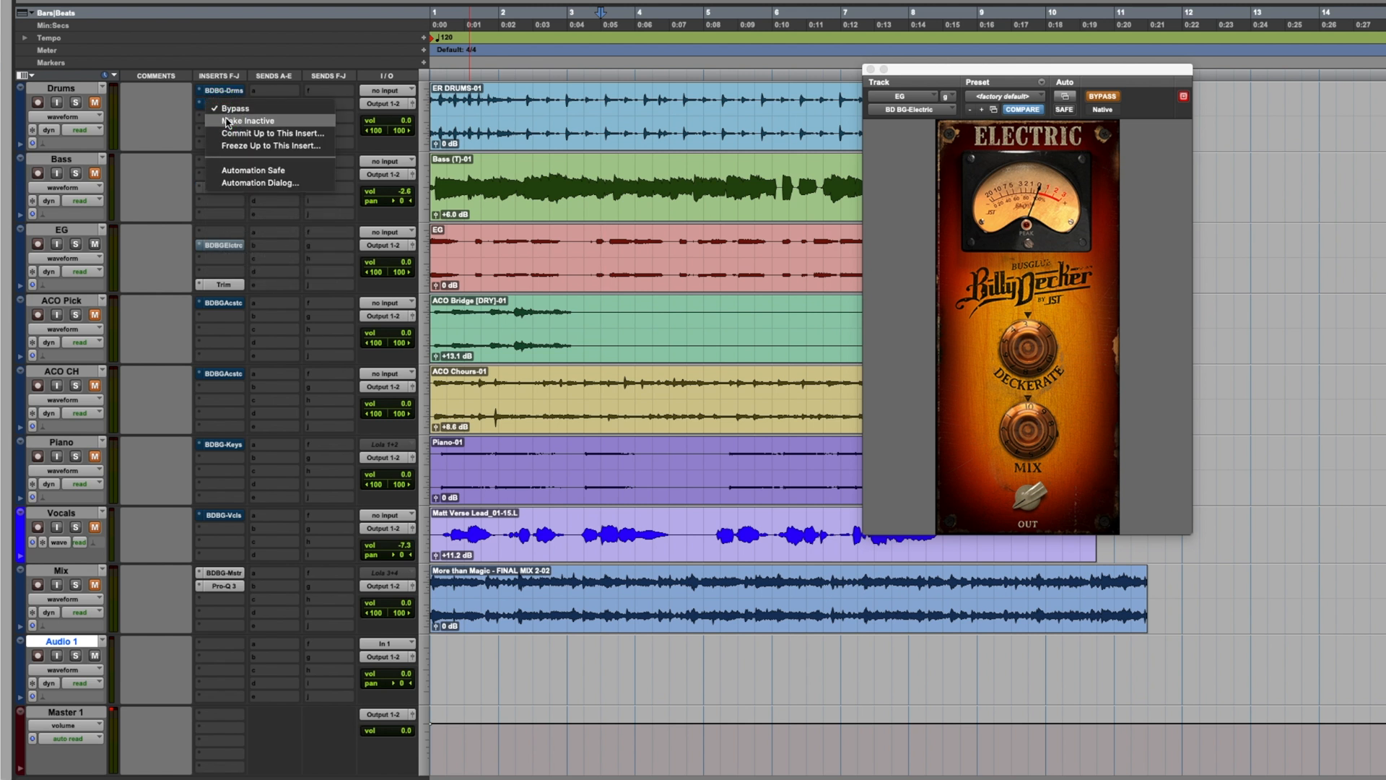
pyautogui.click(242, 121)
# Step: Select the EG clip from early bar 3 to about the end of bar 5 and play it, taking the electric plug-in out of bypass
pyautogui.click(480, 245)
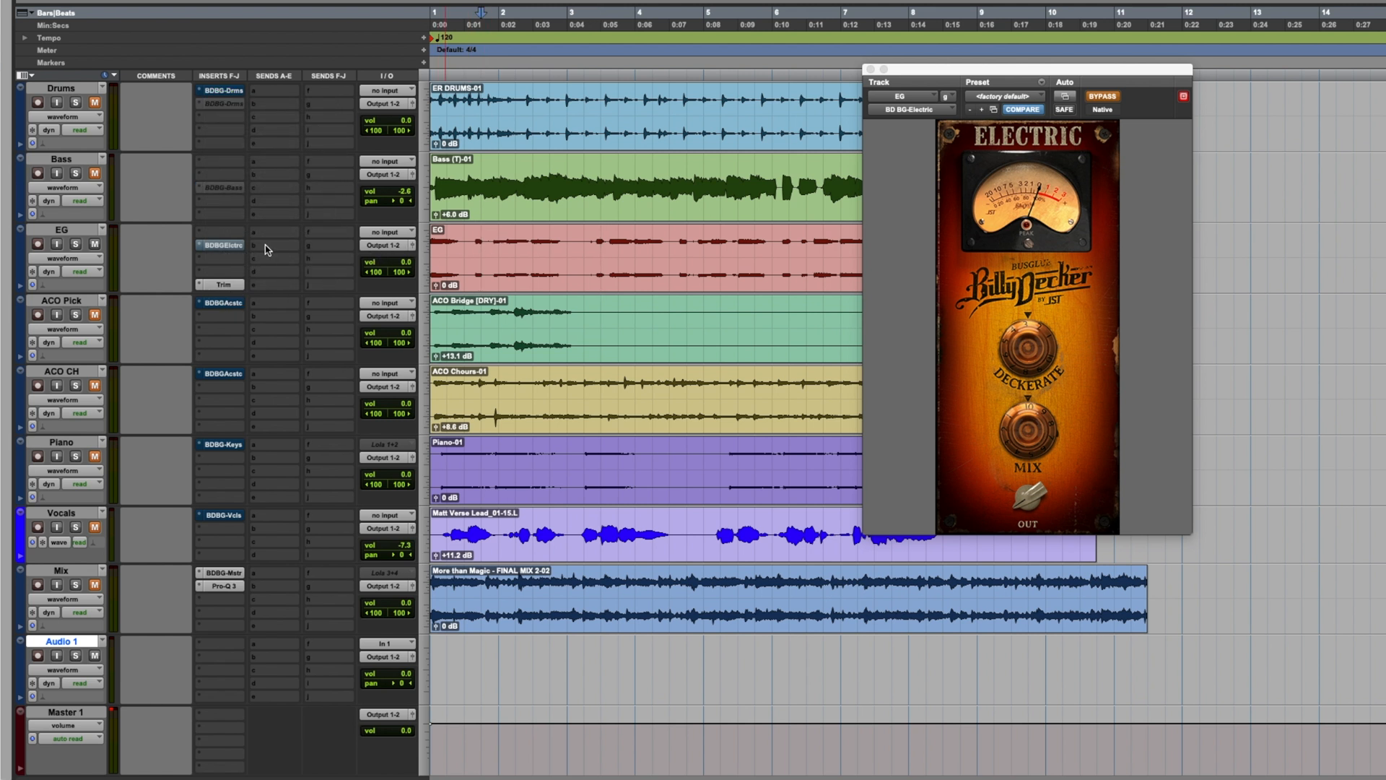
pyautogui.press('space')
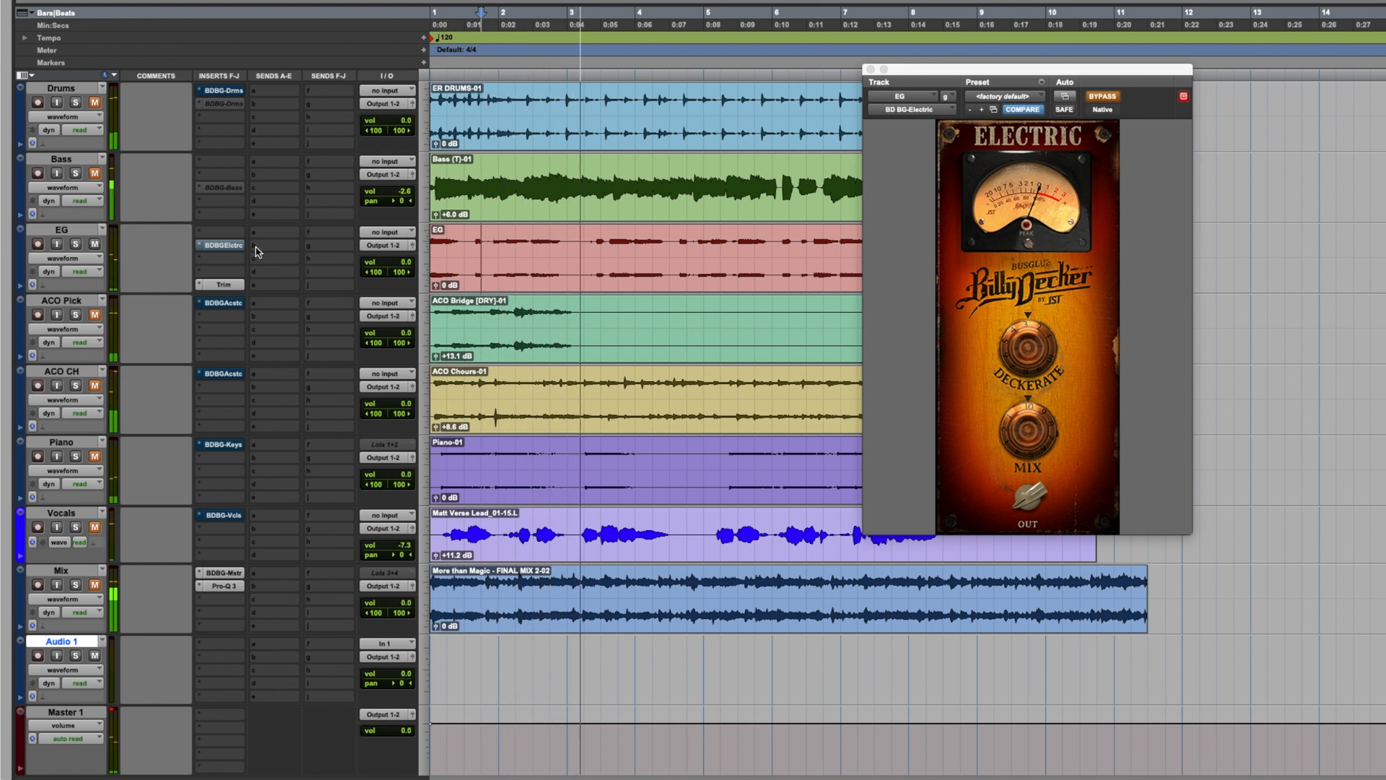
pyautogui.click(584, 248)
pyautogui.moveTo(585, 247); pyautogui.dragTo(772, 248)
pyautogui.press('space')
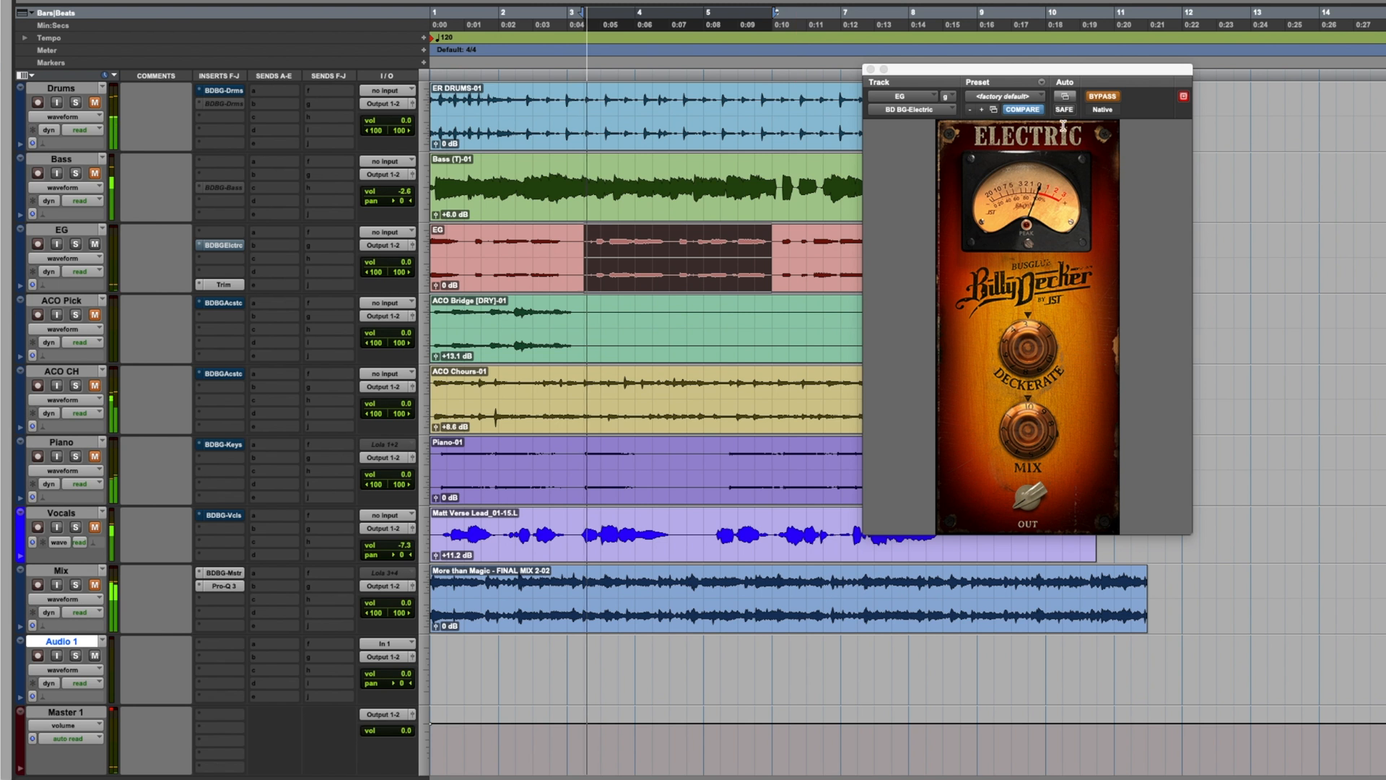
pyautogui.click(1105, 98)
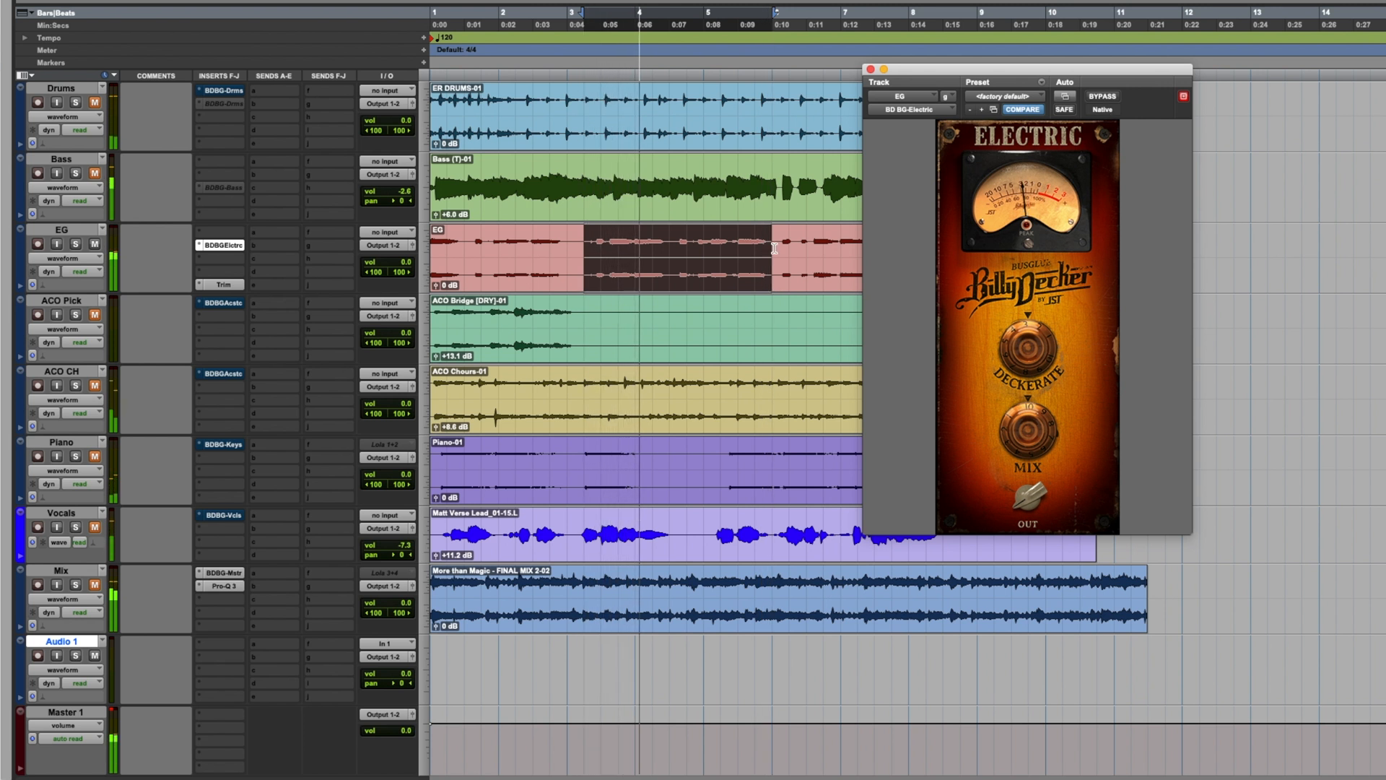
pyautogui.press('space')
# Step: Play from early bar 3, adjust the electric plug-in's Deckerate knob, and move its window away from the middle bars
pyautogui.click(587, 247)
pyautogui.moveTo(1038, 345)
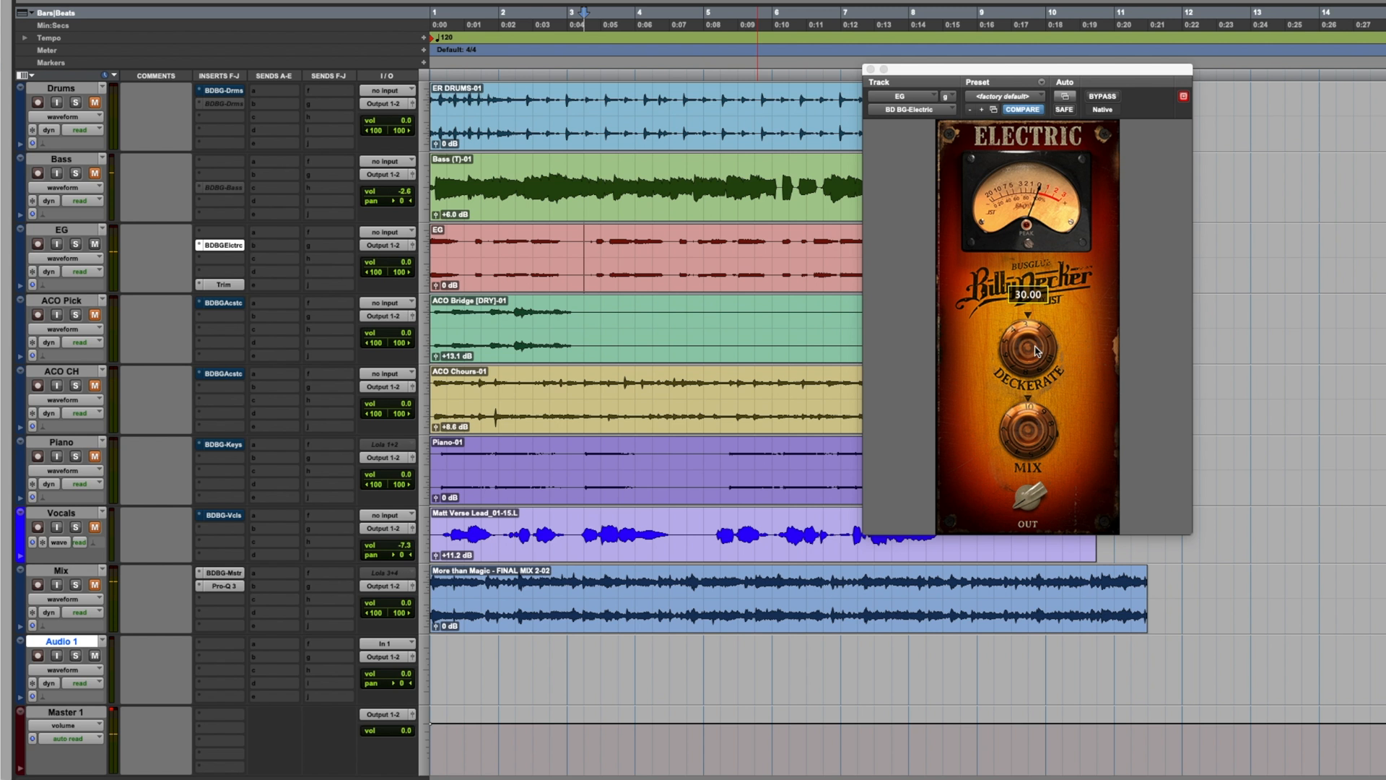
pyautogui.press('space')
pyautogui.moveTo(1037, 351); pyautogui.dragTo(1039, 348)
pyautogui.moveTo(922, 72); pyautogui.dragTo(1016, 0)
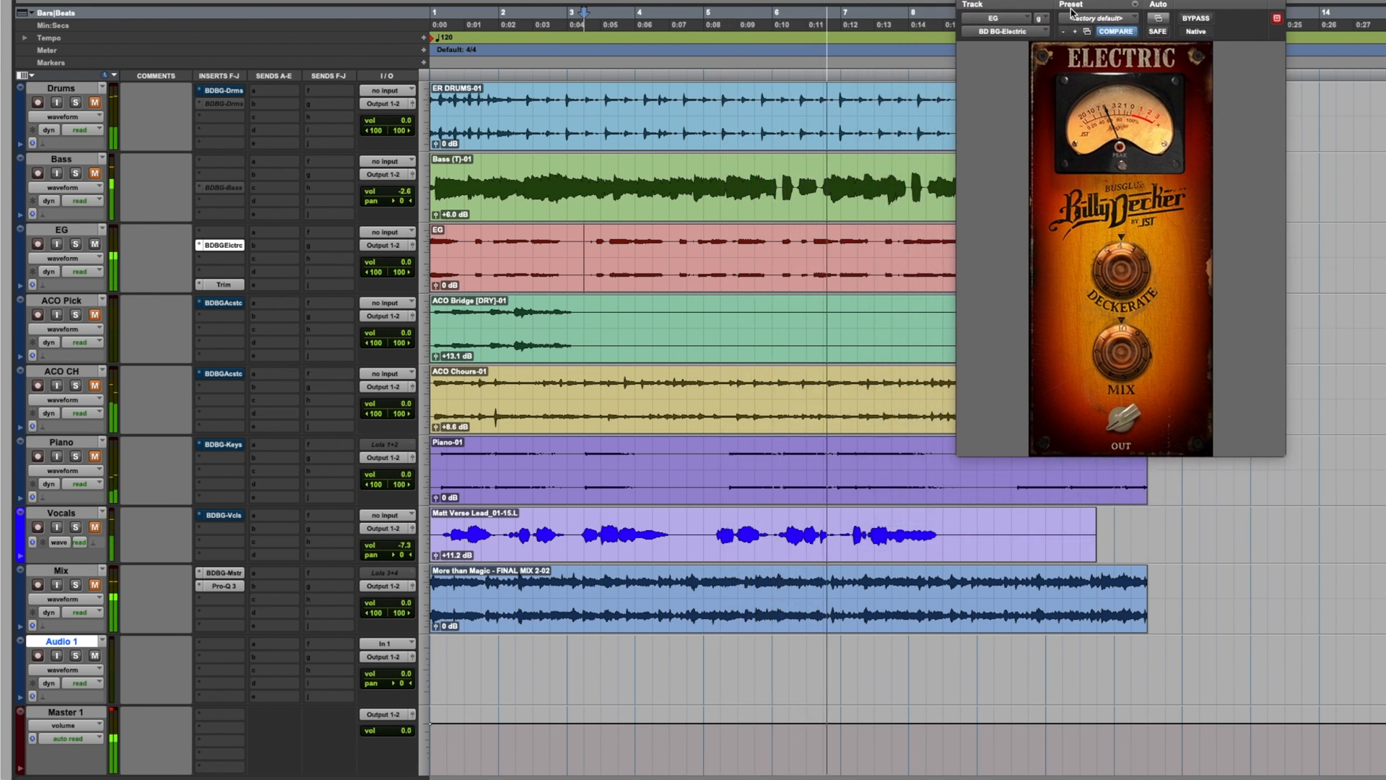
# Step: Compare the electric guitar with its plug-in bypassed and active, leave it bypassed, and stop playback
pyautogui.click(1197, 19)
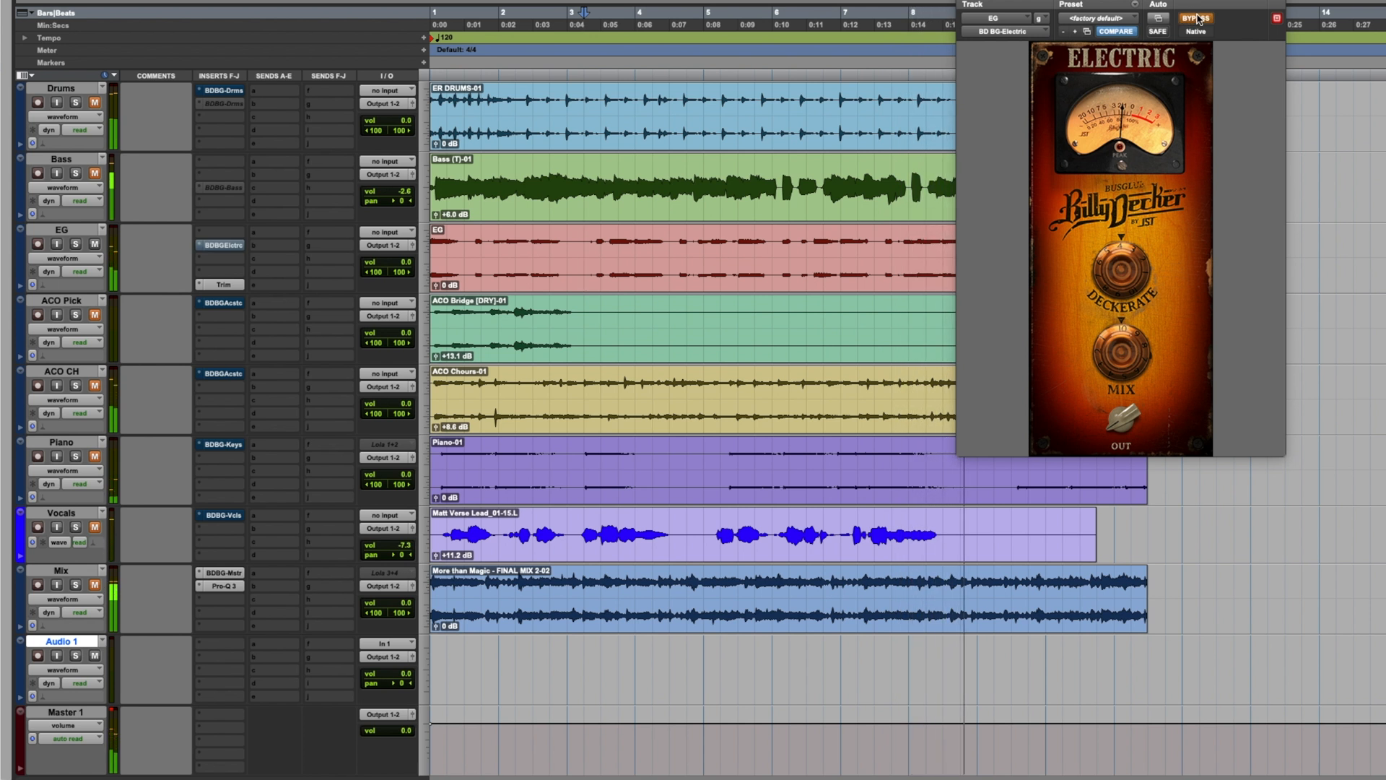
pyautogui.click(1196, 19)
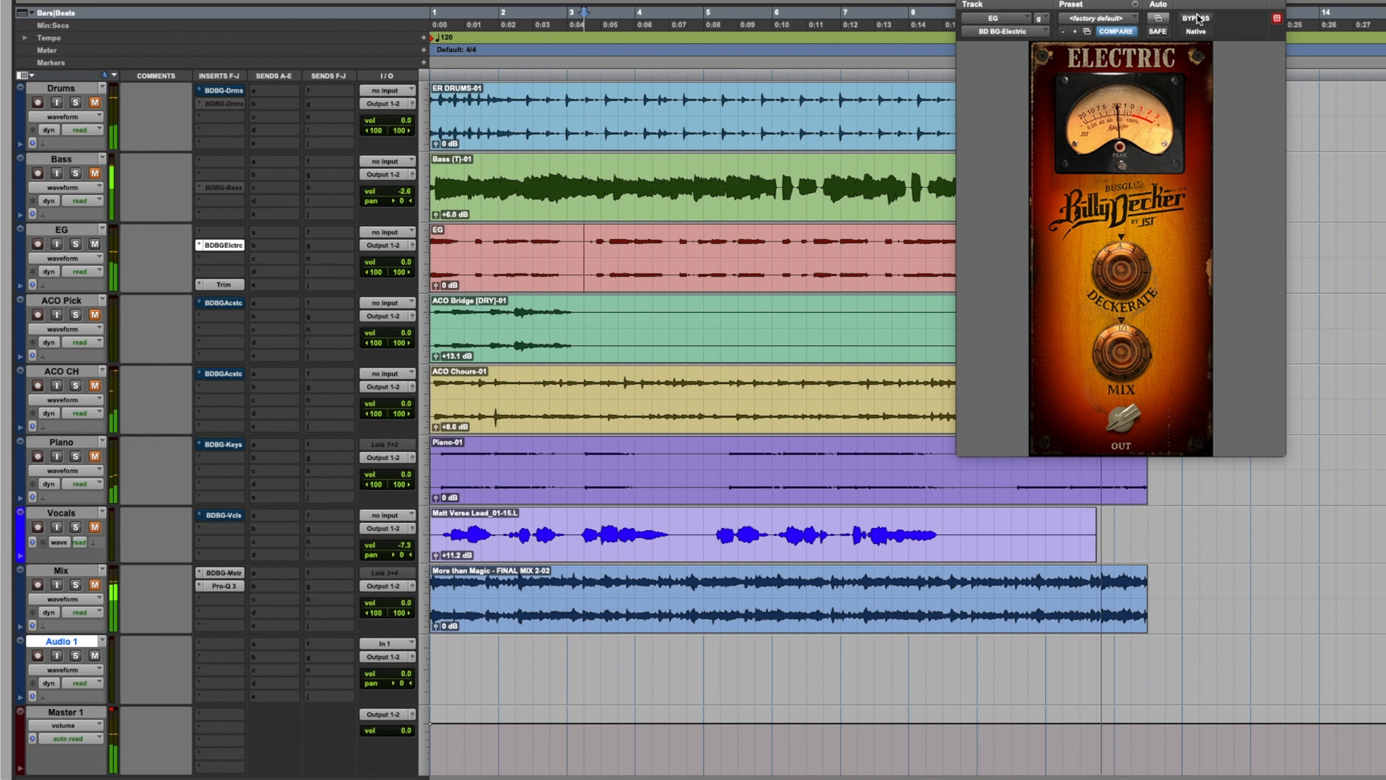
pyautogui.click(1197, 19)
pyautogui.press('space')
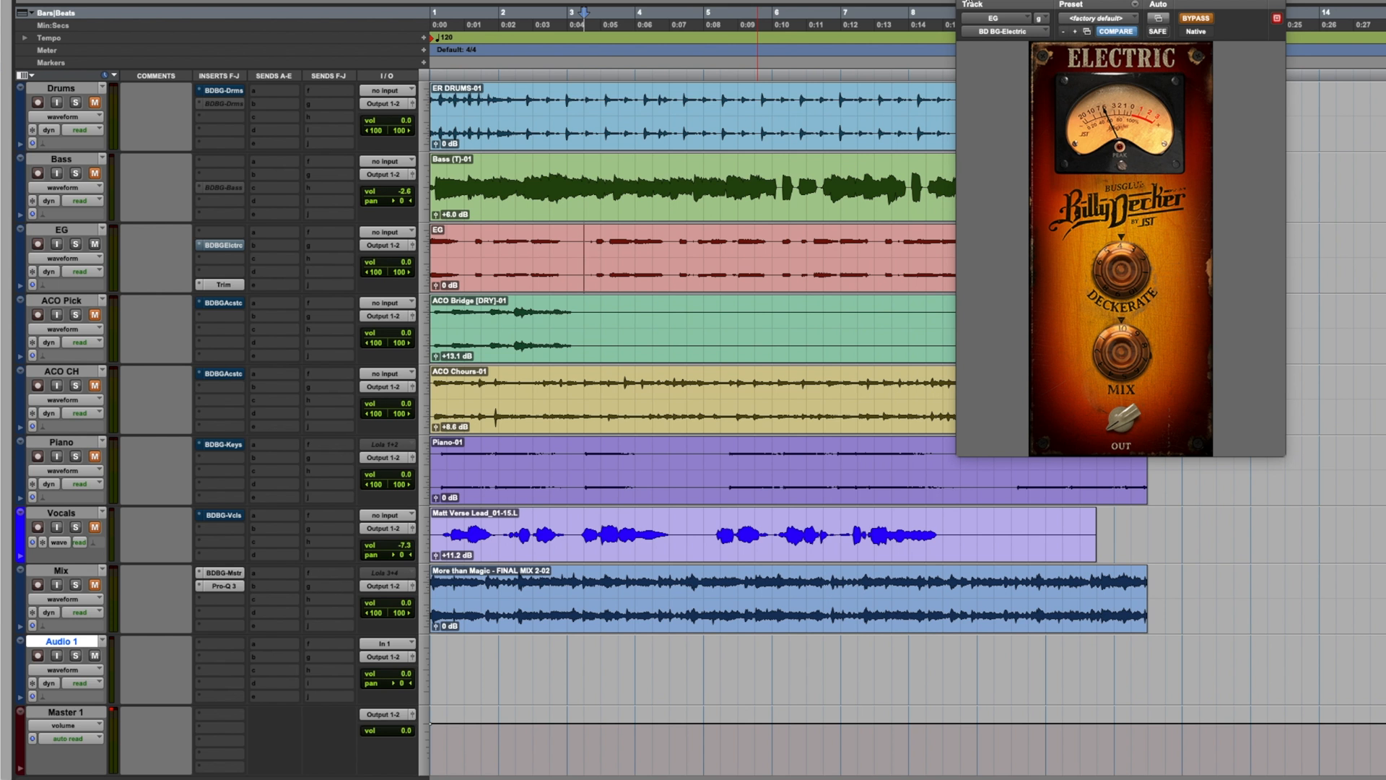
# Step: Close the electric guitar plug-in window and make the EG track's BDBG-Electric insert inactive
pyautogui.click(967, 2)
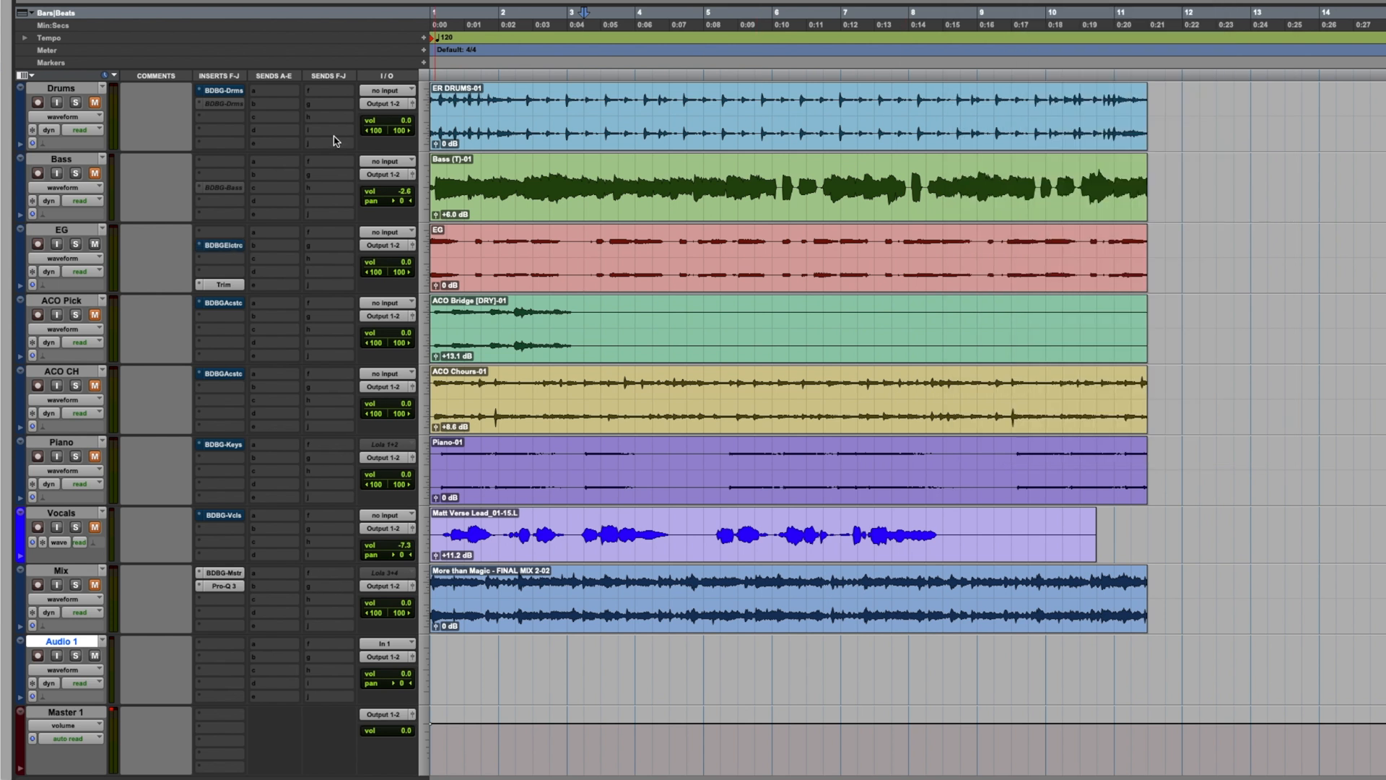
pyautogui.rightClick(223, 248)
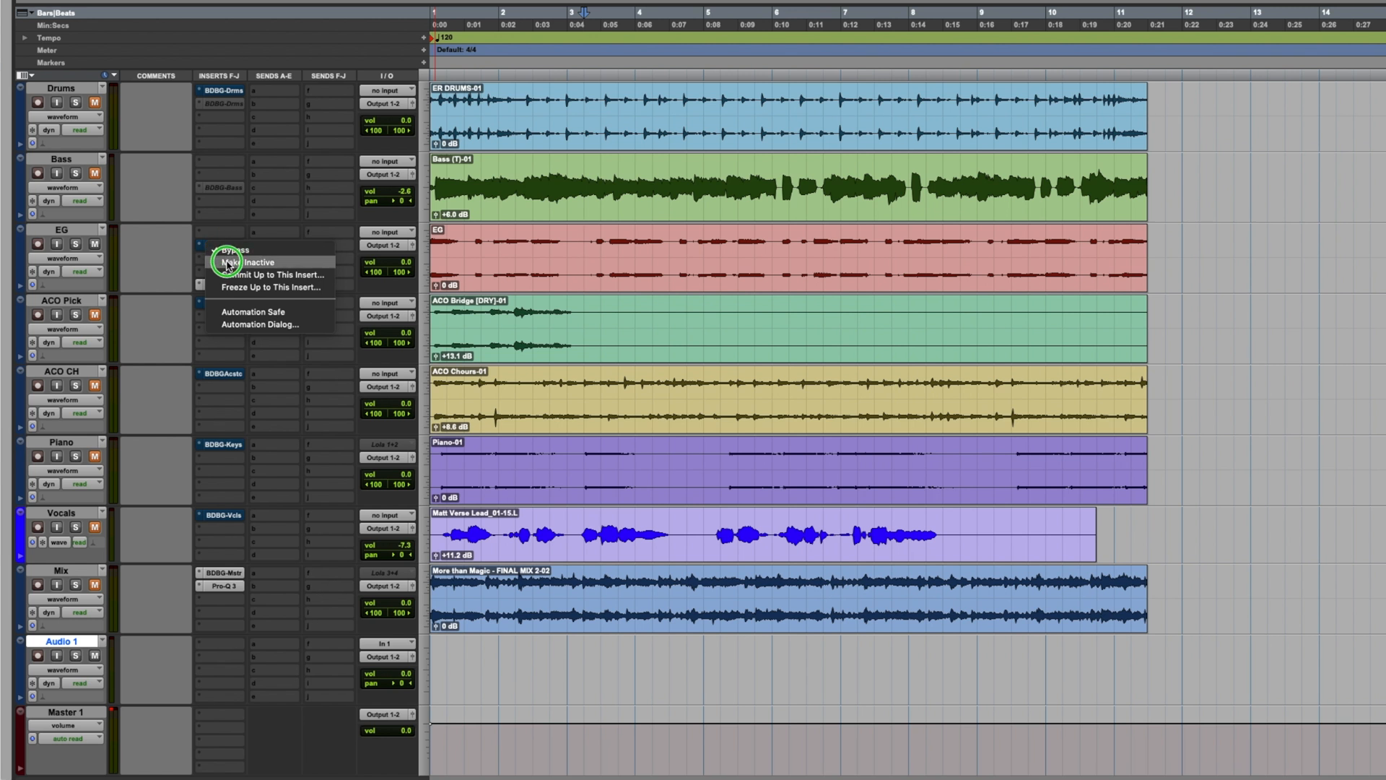
pyautogui.click(233, 258)
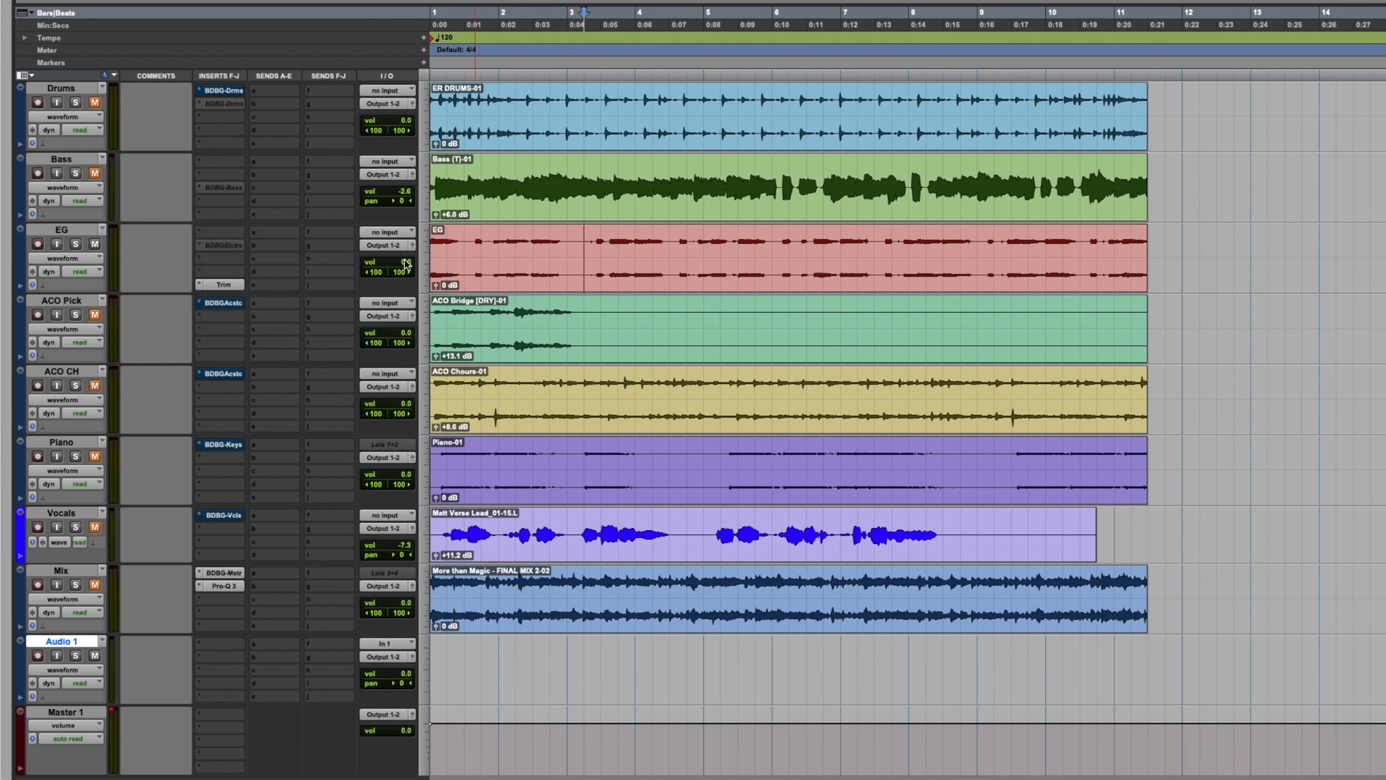
# Step: Move the ACO CH track above the ACO Pick track
pyautogui.click(430, 261)
pyautogui.press('space')
pyautogui.click(585, 312)
pyautogui.click(561, 315)
pyautogui.moveTo(79, 373); pyautogui.dragTo(93, 315)
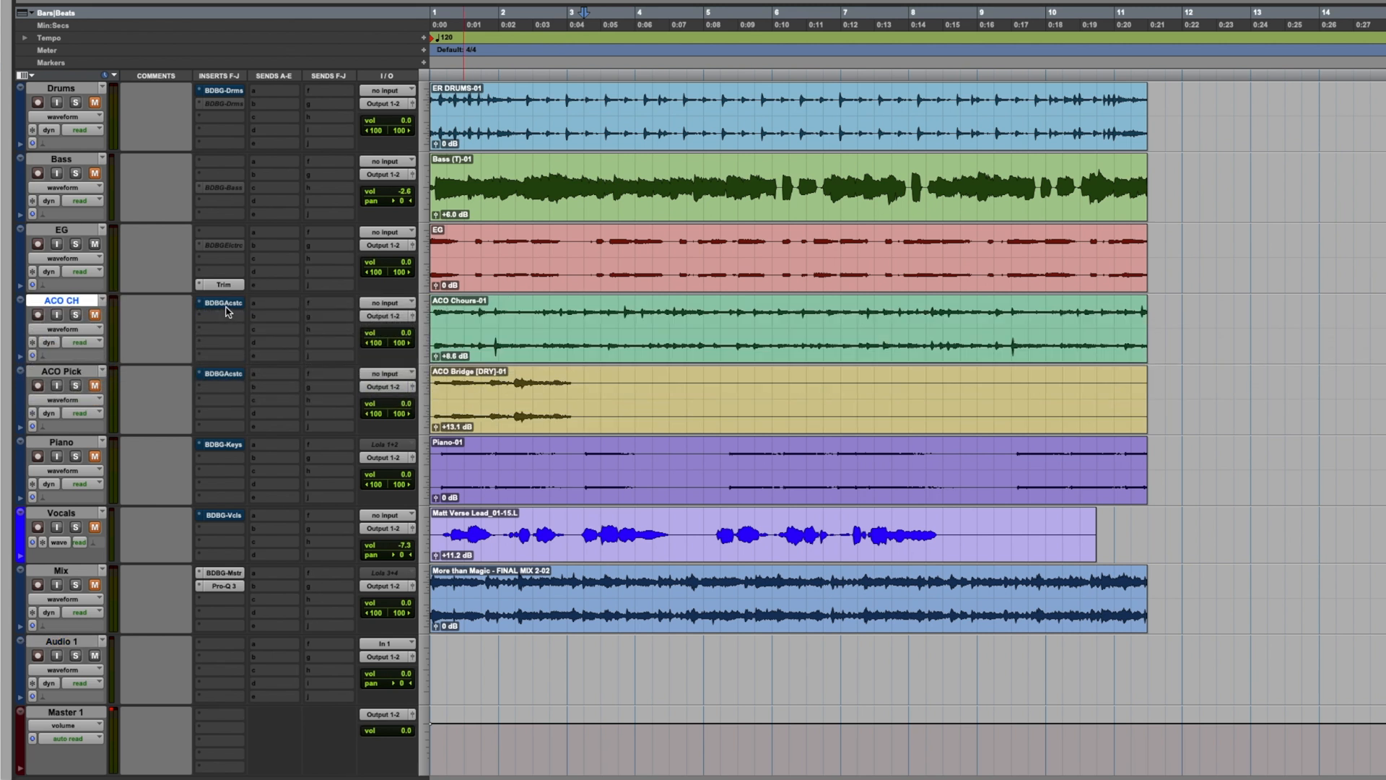
# Step: Open the ACO CH track's acoustic plug-in window and make the Drums track's first BDBG insert inactive
pyautogui.click(223, 307)
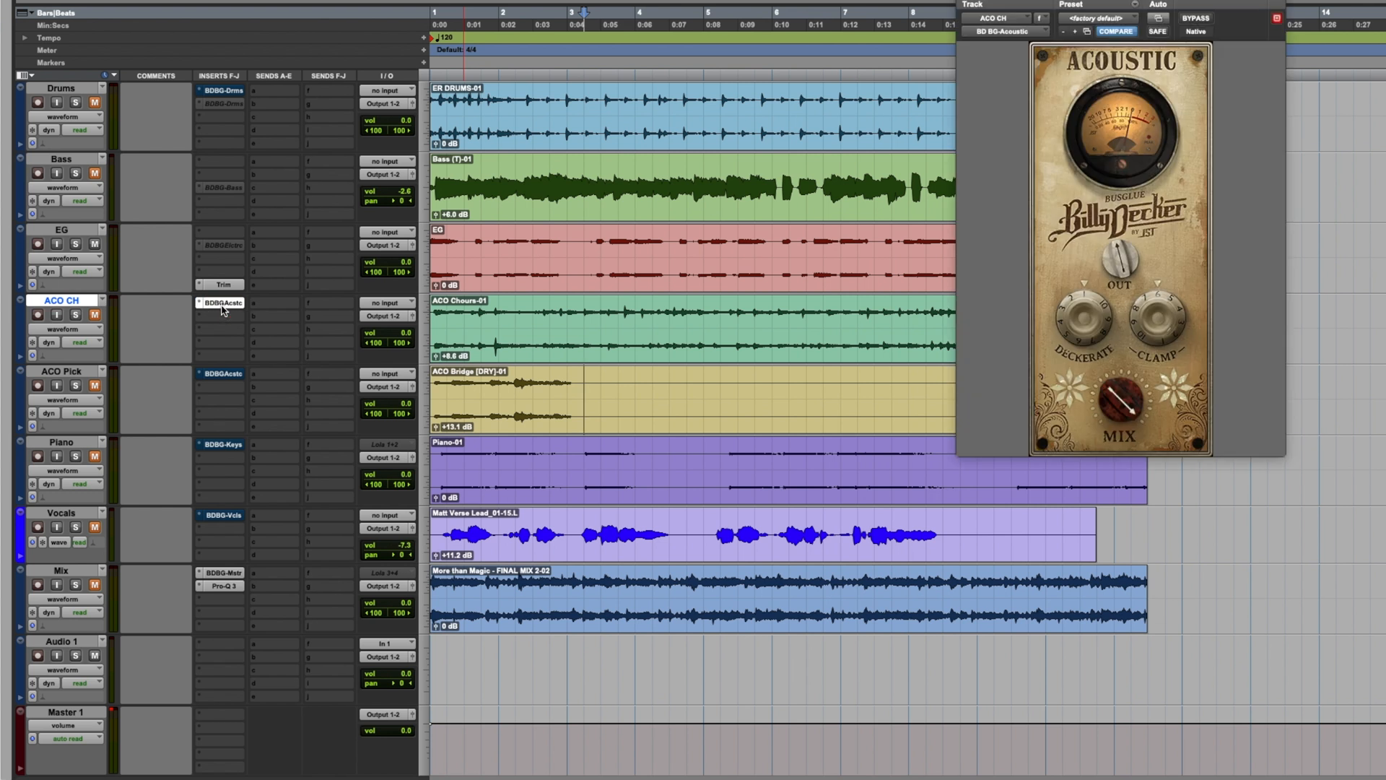
pyautogui.rightClick(231, 96)
pyautogui.click(249, 121)
# Step: Unmute the ACO CH track, bypass its acoustic plug-in, and play the mix from the start
pyautogui.click(95, 314)
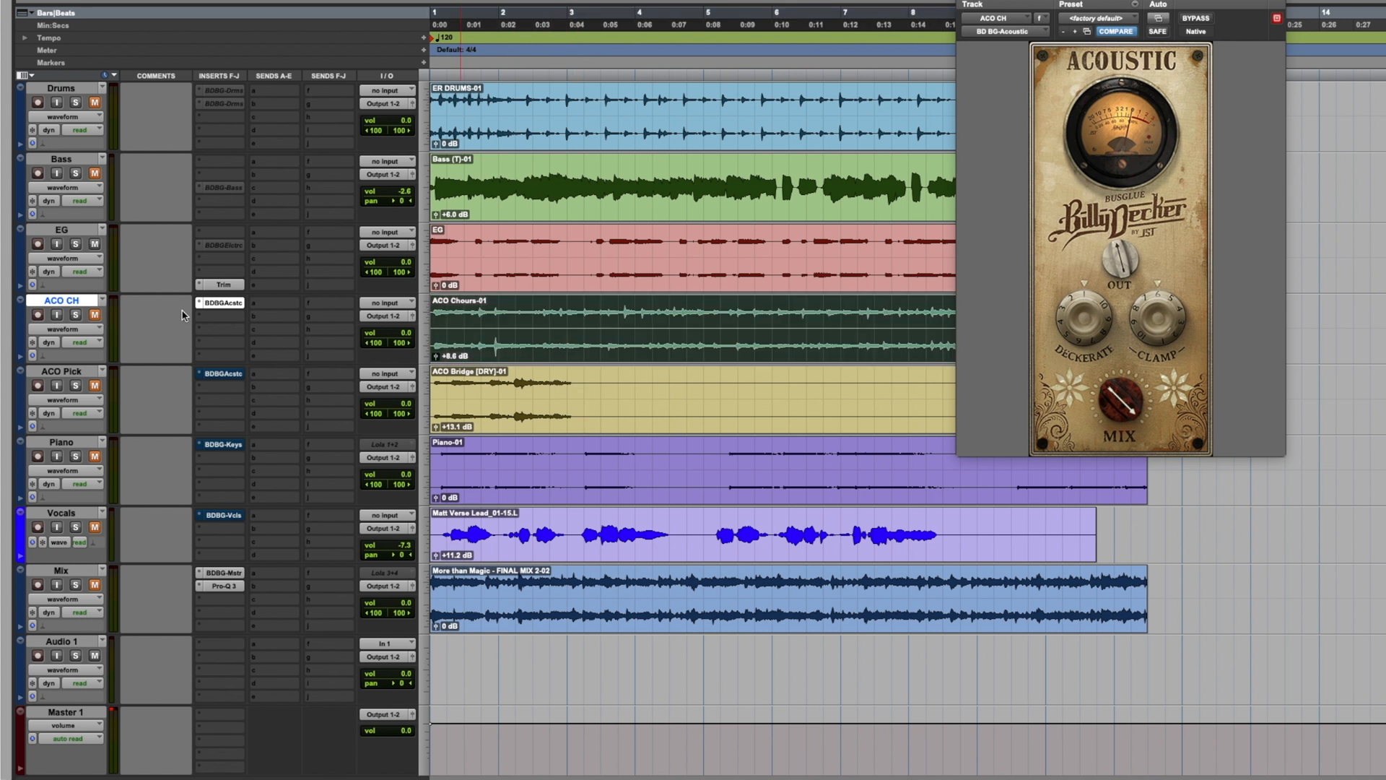
pyautogui.keyDown('super'); pyautogui.click(219, 306); pyautogui.keyUp('super')
pyautogui.click(95, 316)
pyautogui.press('space')
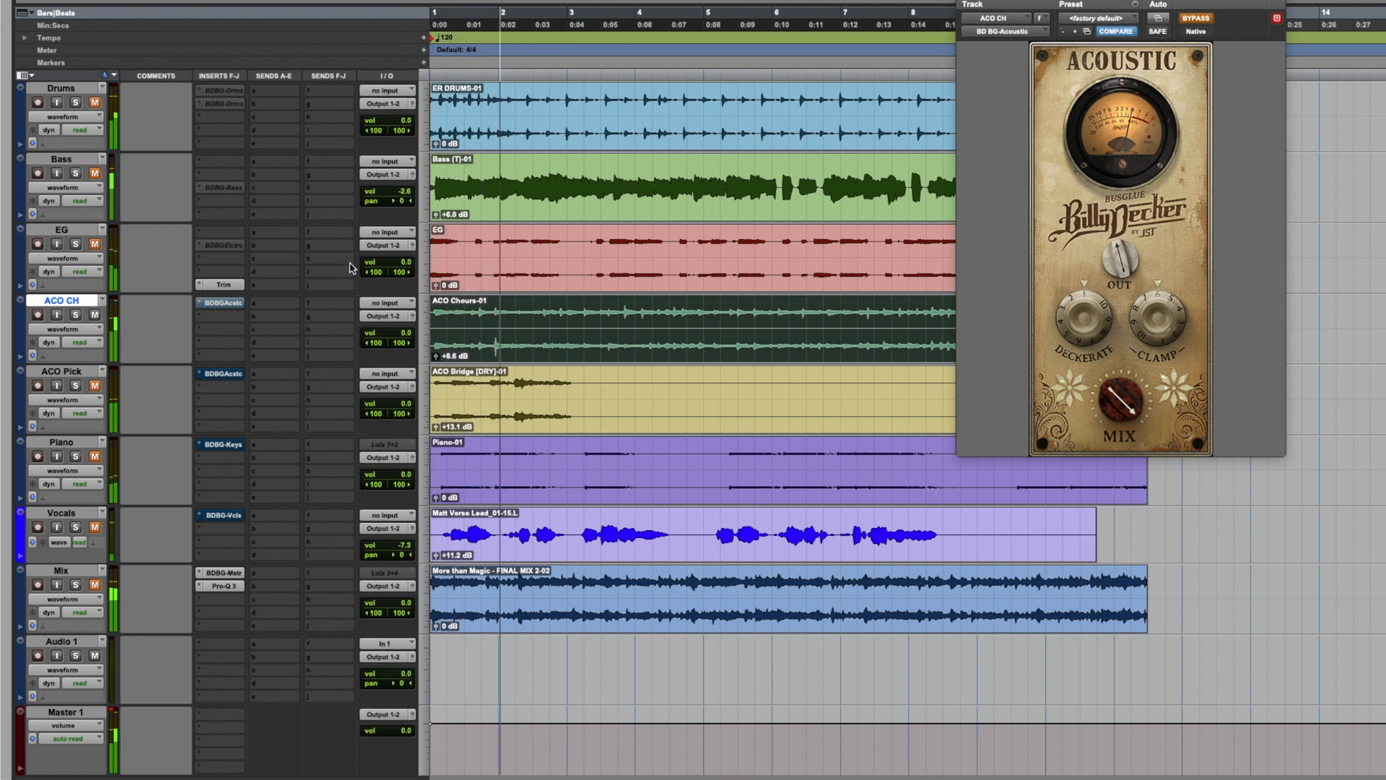
# Step: Compare the ACO CH guitar with its acoustic plug-in active and bypassed, leave it active, and stop playback
pyautogui.click(1198, 19)
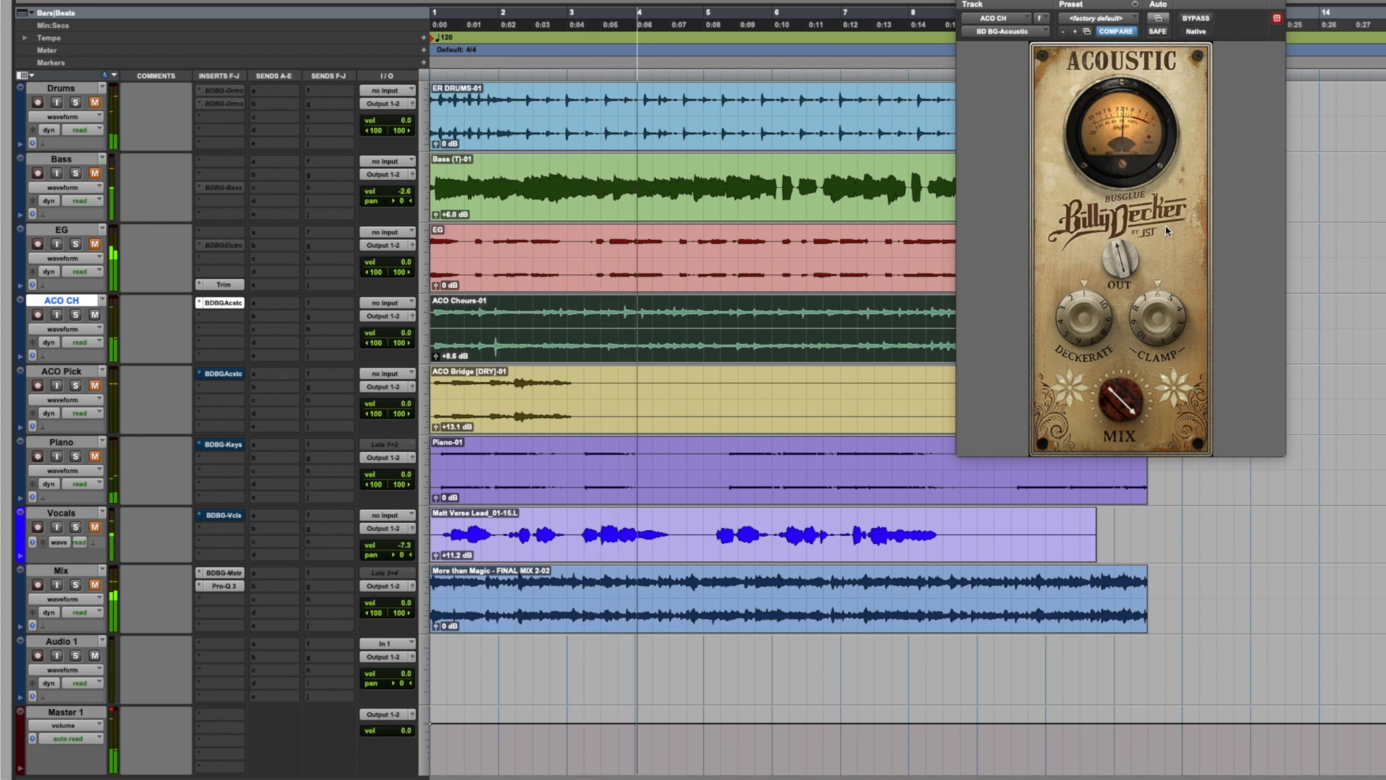
pyautogui.moveTo(1107, 250)
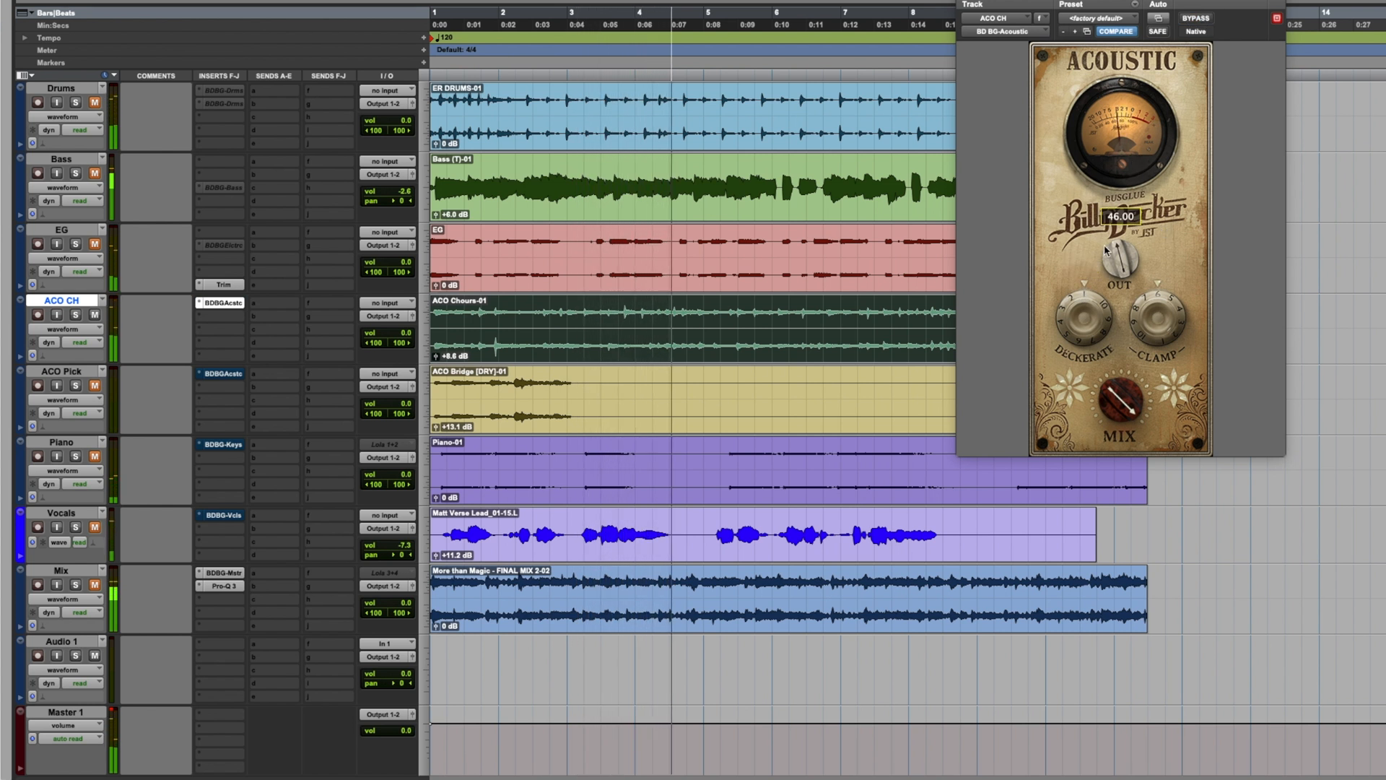
pyautogui.click(1195, 21)
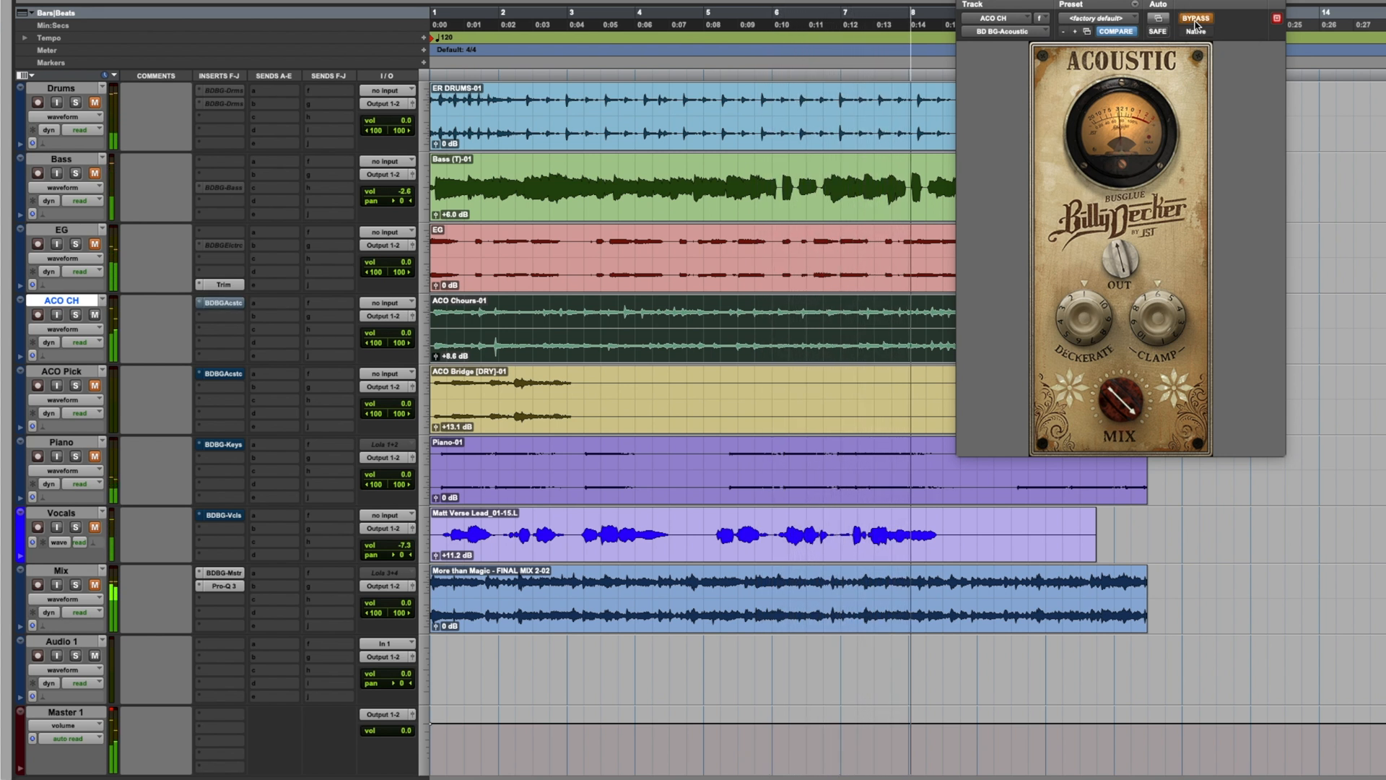
pyautogui.click(1195, 21)
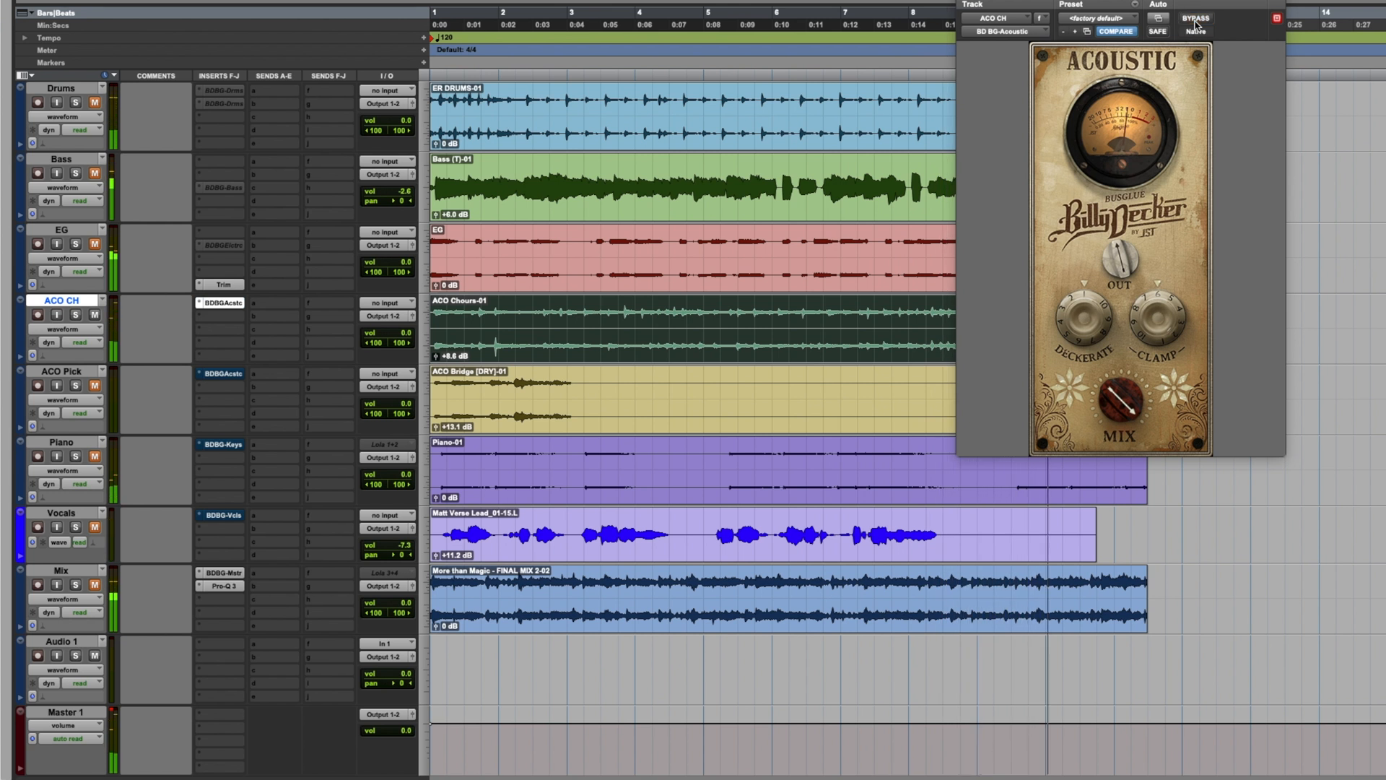
pyautogui.press('space')
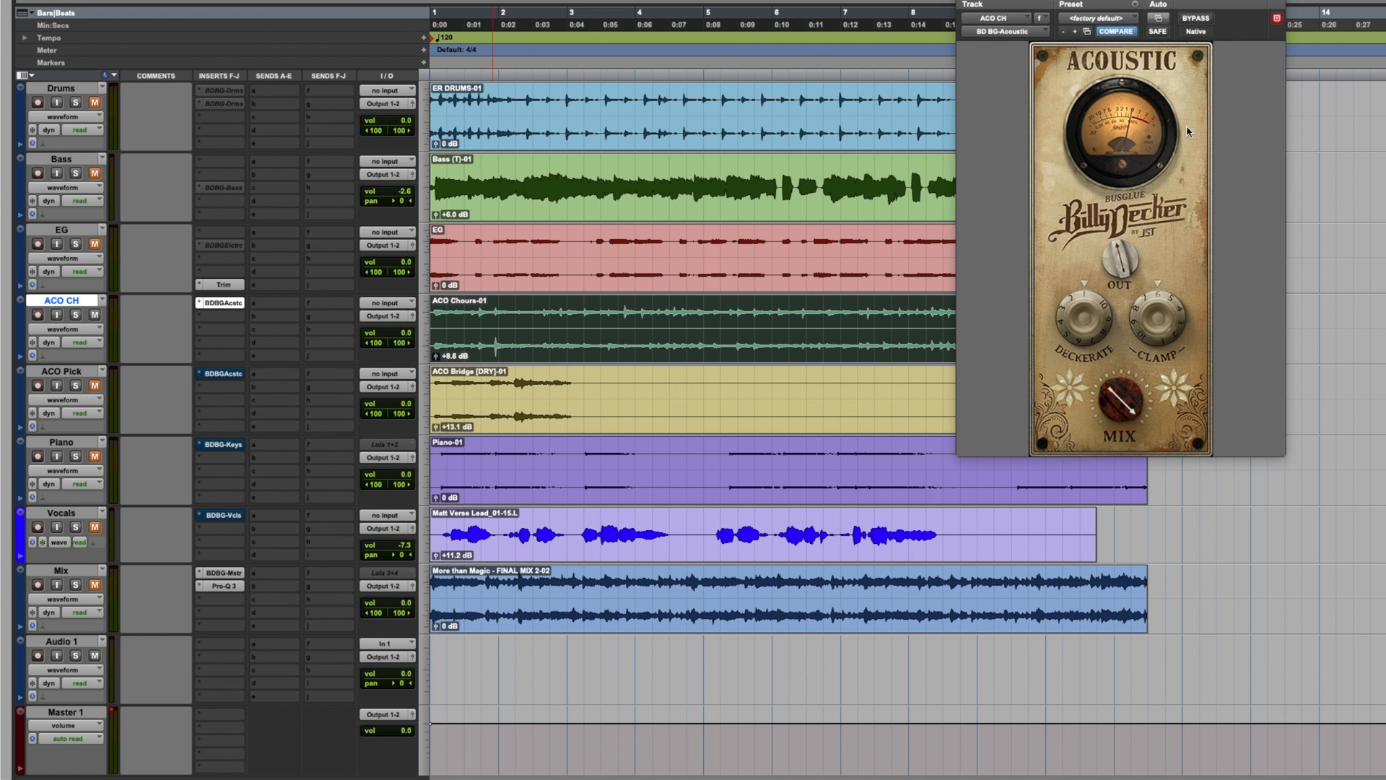
# Step: Play the ACO CH guitar again and adjust the acoustic plug-in's Out and Deckerate knobs, setting Deckerate to 35
pyautogui.click(653, 272)
pyautogui.moveTo(1090, 334)
pyautogui.moveTo(1156, 334)
pyautogui.press('space')
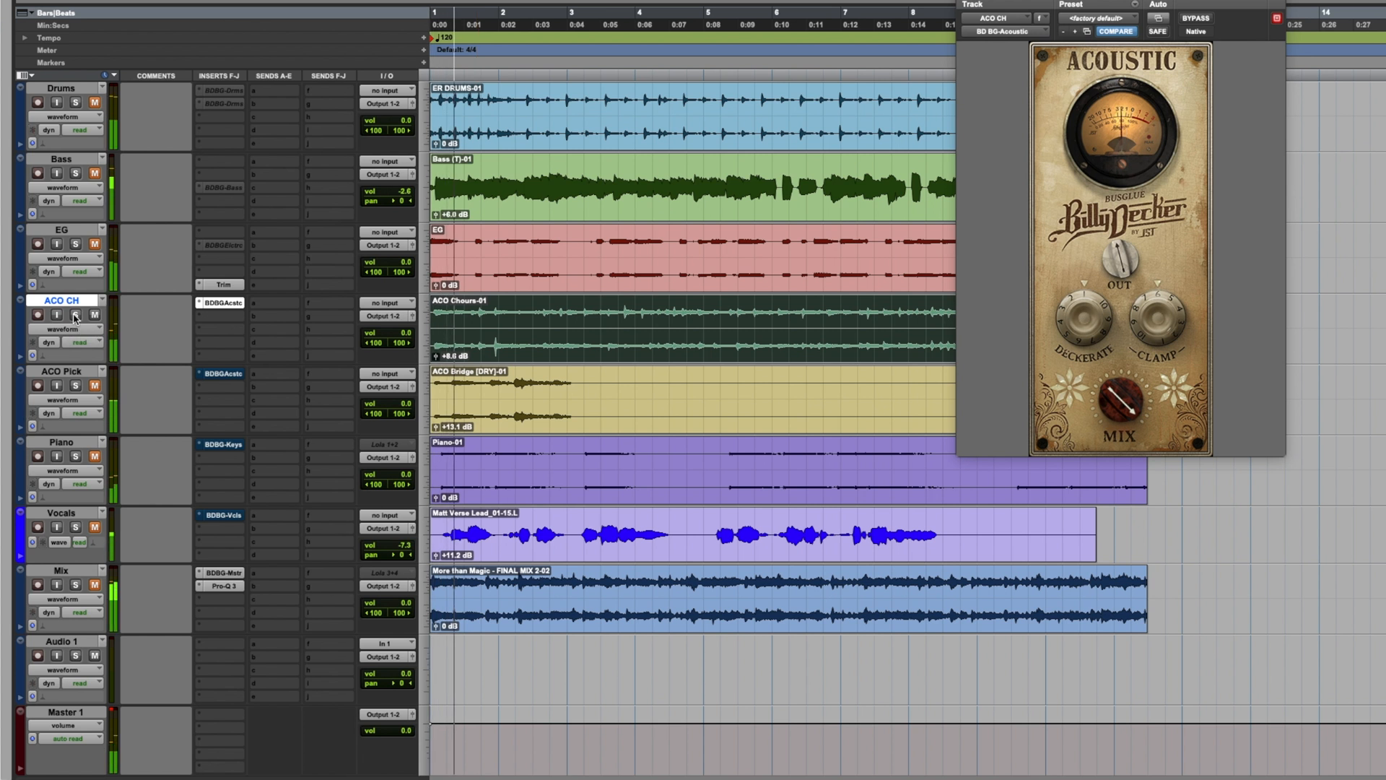
pyautogui.moveTo(1112, 266)
pyautogui.moveTo(1082, 308)
pyautogui.moveTo(1082, 309); pyautogui.dragTo(1081, 318)
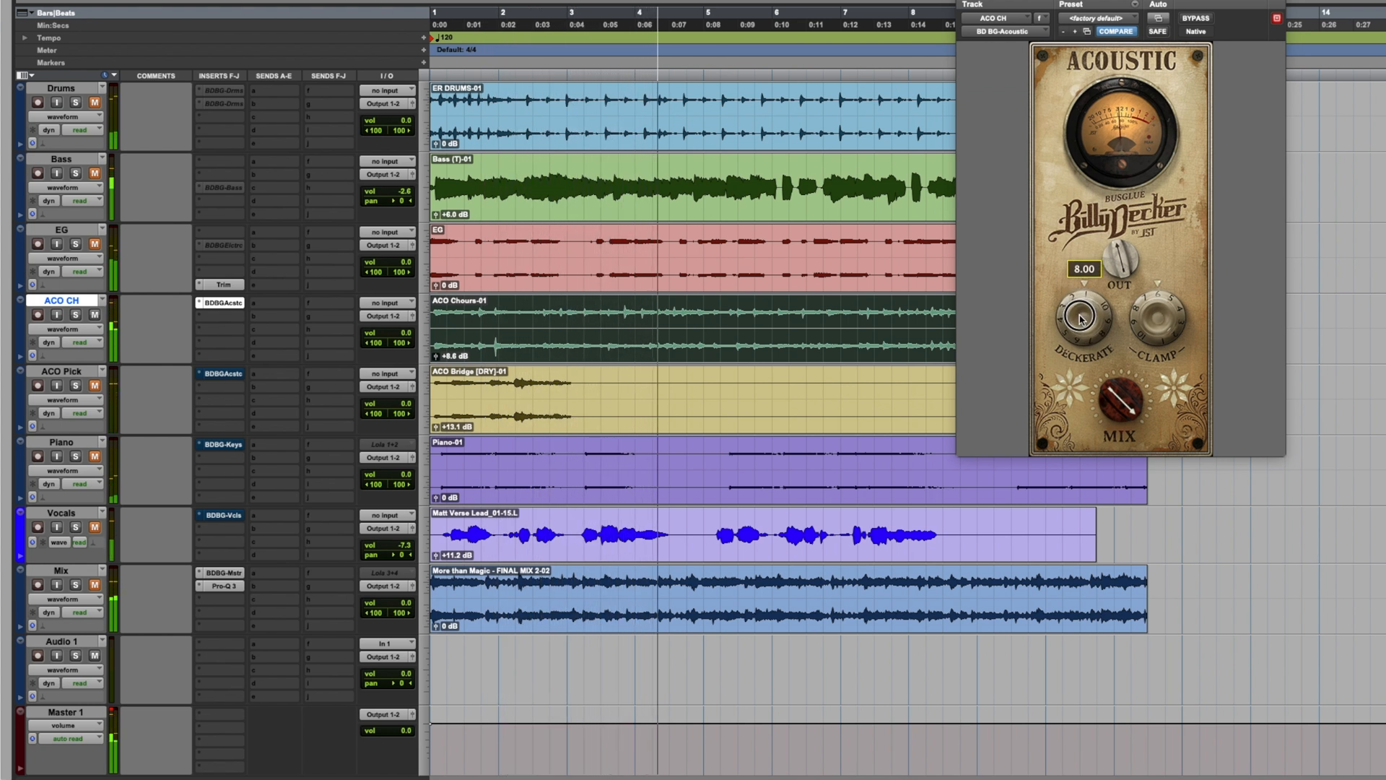
pyautogui.moveTo(1081, 315); pyautogui.dragTo(1093, 302)
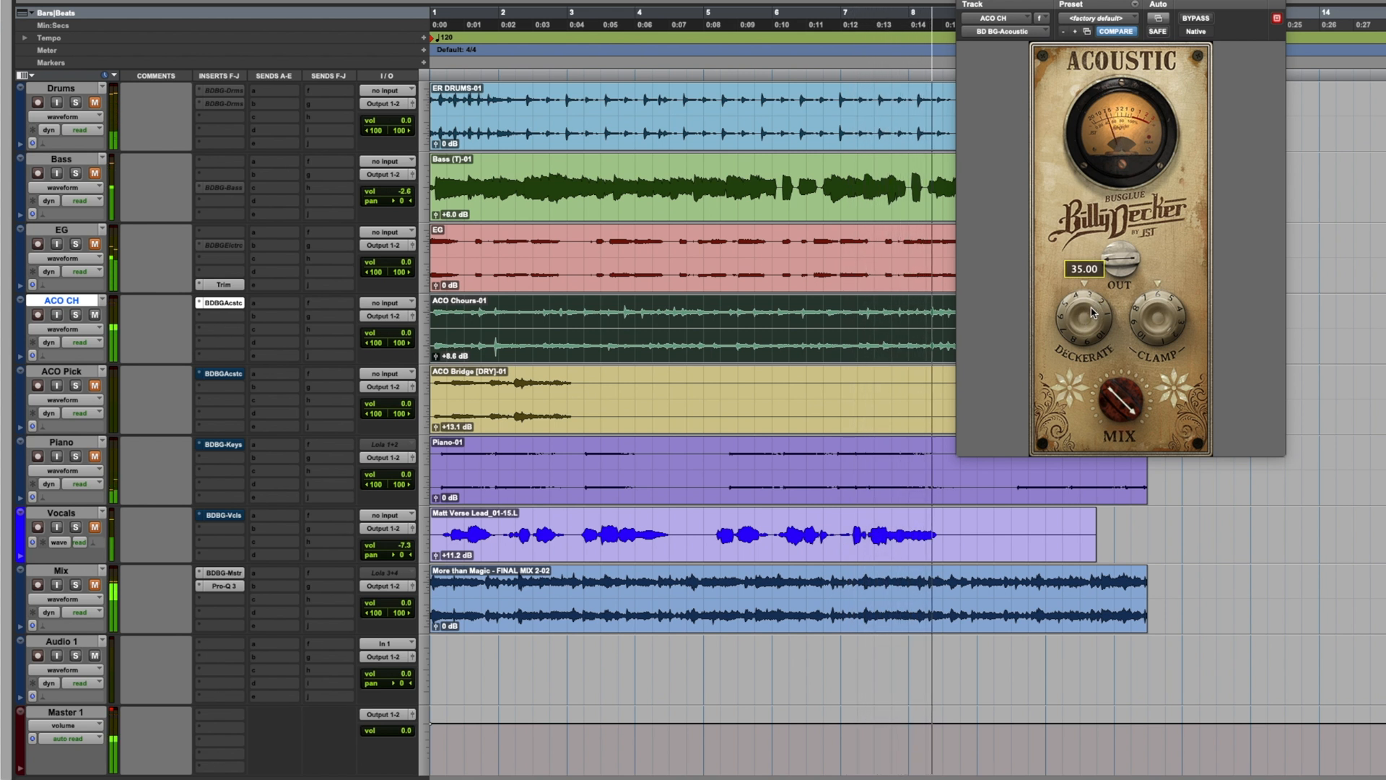
# Step: Set the acoustic plug-in's Clamp to 100 and compare the ACO CH guitar with the plug-in bypassed and active
pyautogui.click(1192, 19)
pyautogui.click(1191, 20)
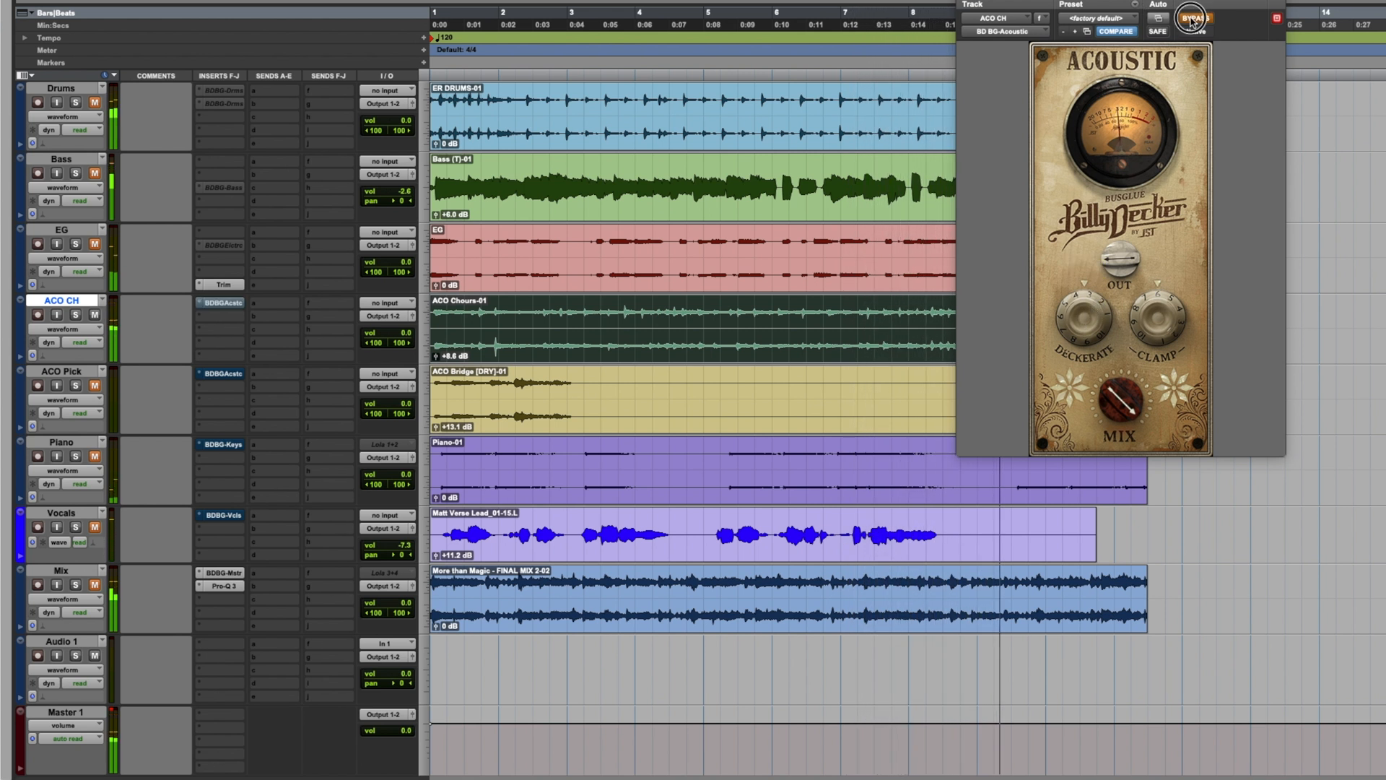
pyautogui.moveTo(1159, 333); pyautogui.dragTo(1178, 294)
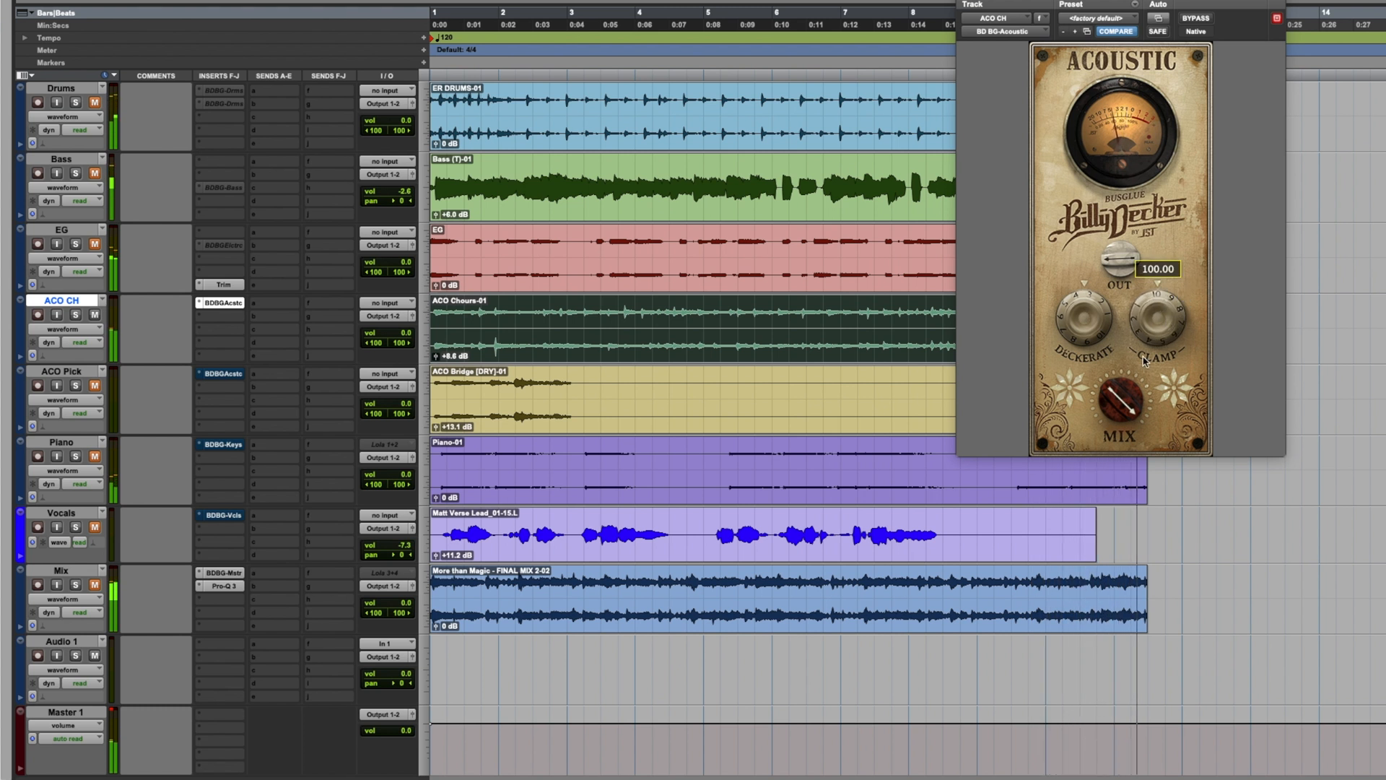
pyautogui.click(1191, 20)
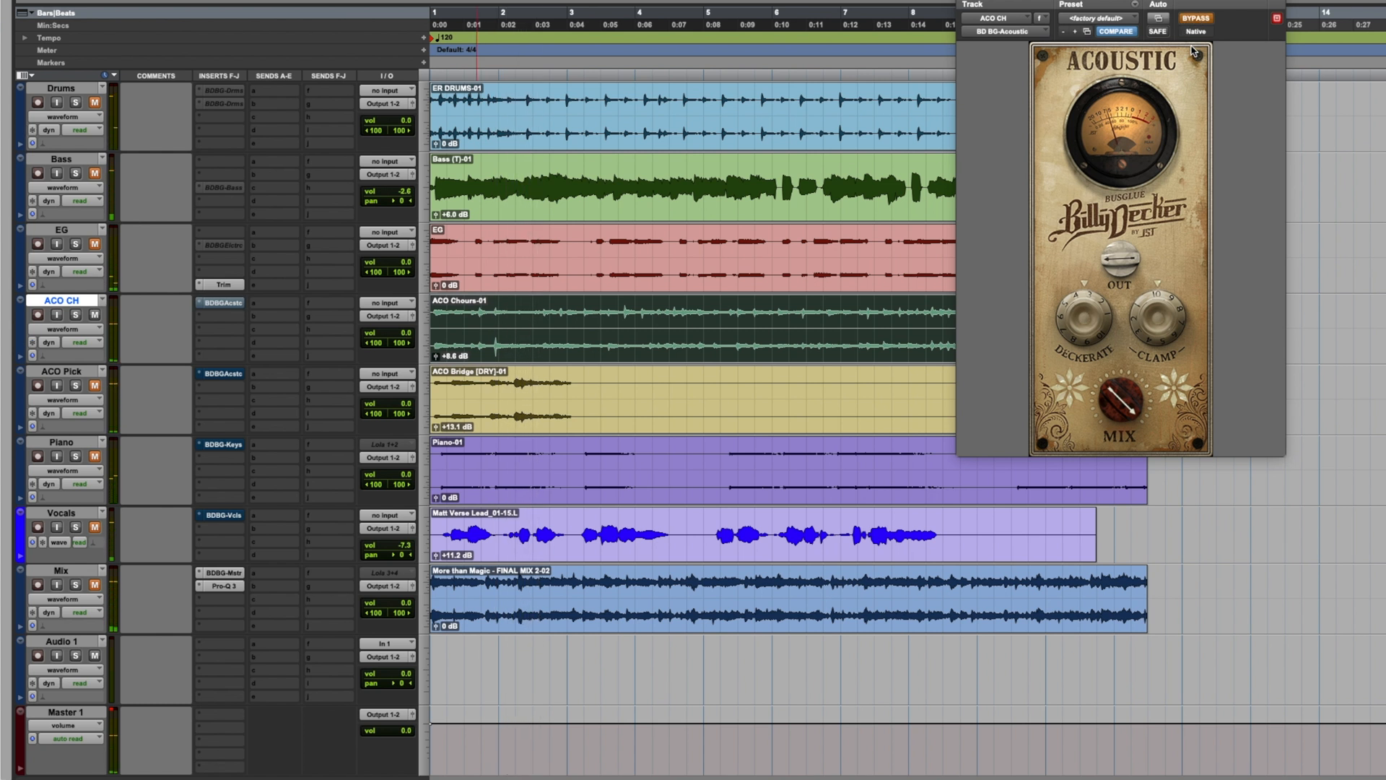
# Step: Close the ACO CH plug-in window and switch from ACO CH to ACO Pick by muting one and unmuting the other
pyautogui.moveTo(1105, 300)
pyautogui.click(964, 1)
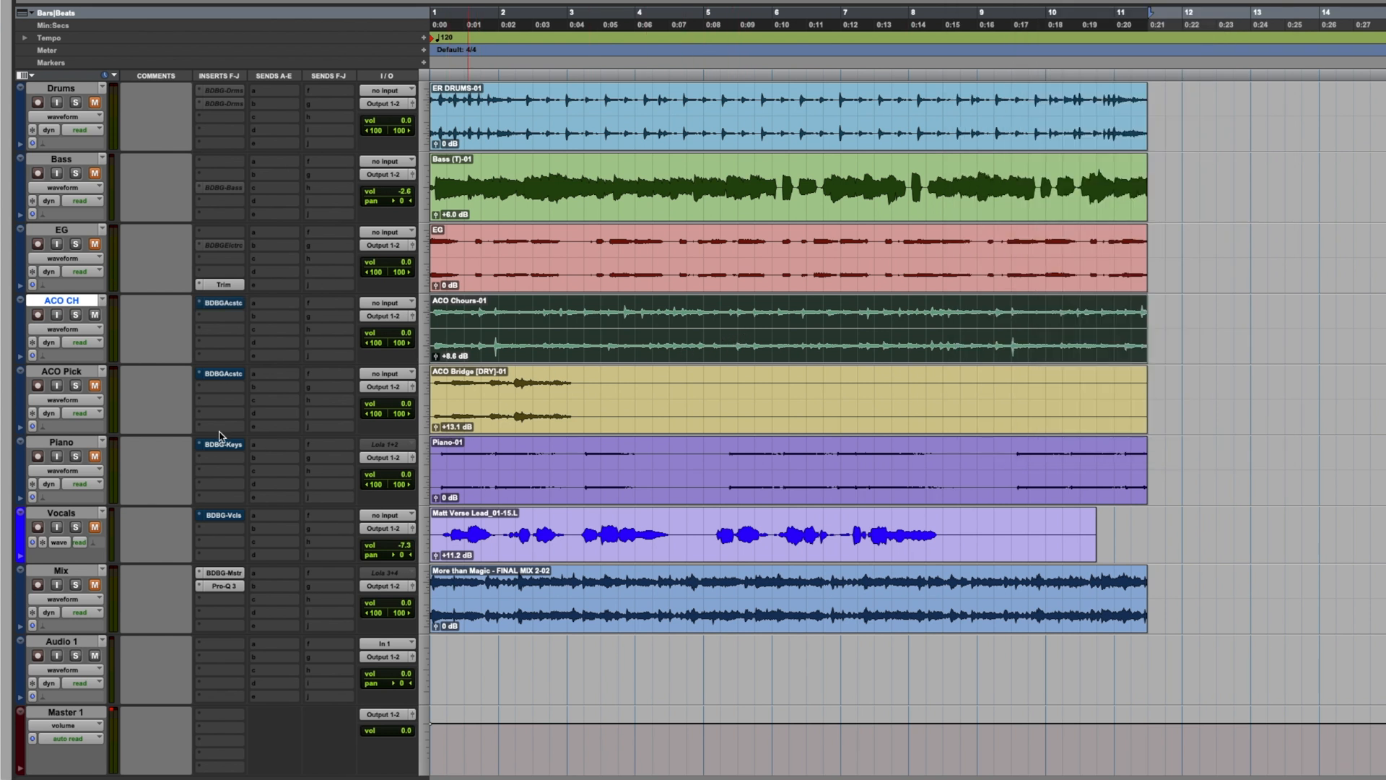
pyautogui.click(95, 315)
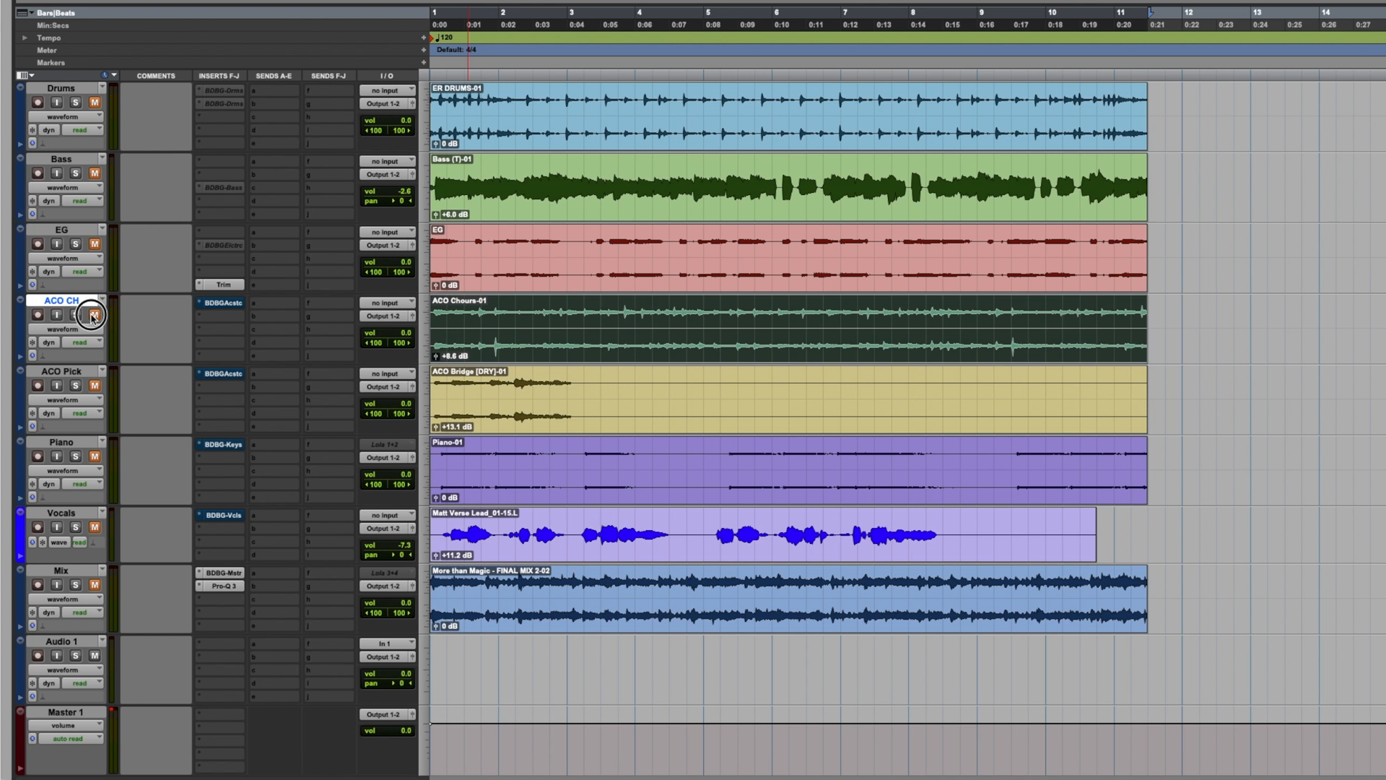
pyautogui.click(95, 386)
# Step: Select the picked part on the ACO Pick track from the start to just past bar 3 and play it
pyautogui.press('super+bracketright')
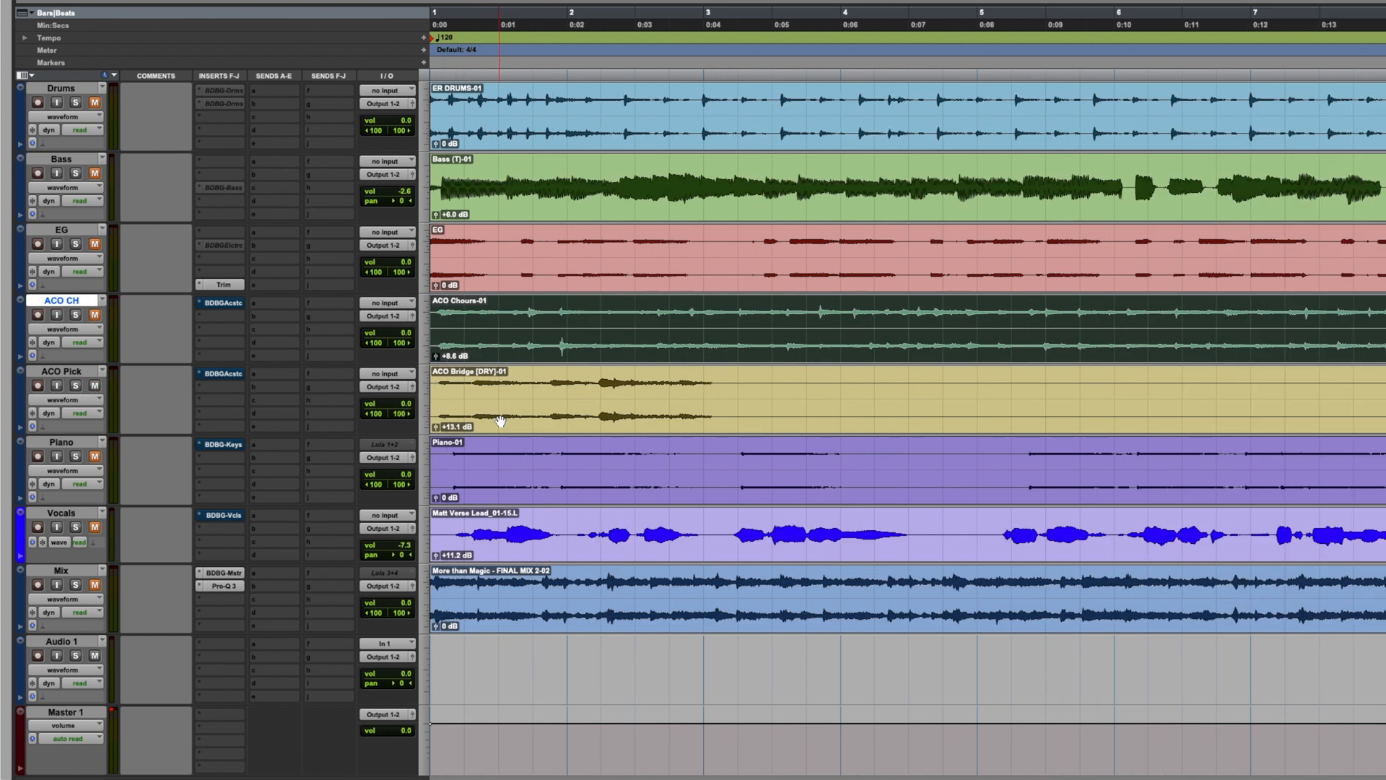
pyautogui.moveTo(725, 387); pyautogui.dragTo(340, 380)
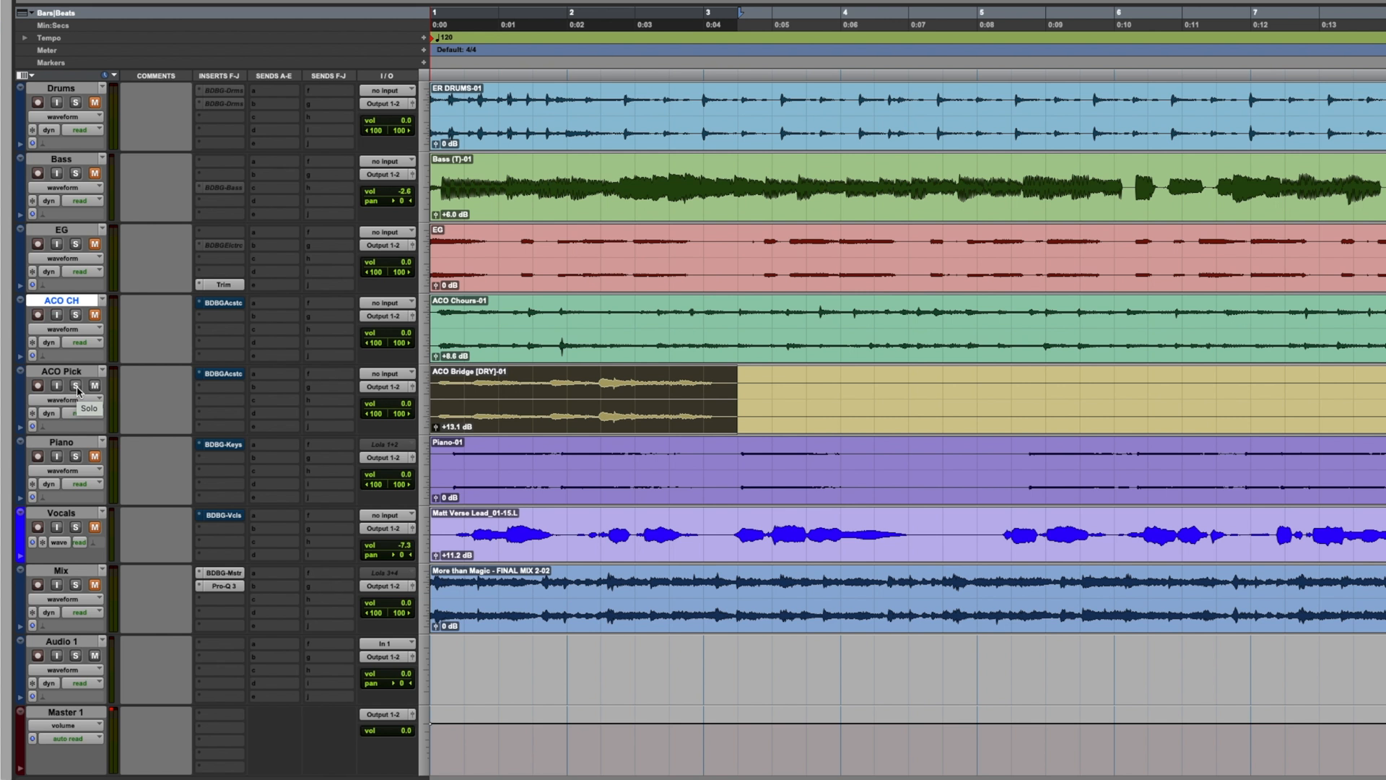
pyautogui.press('space')
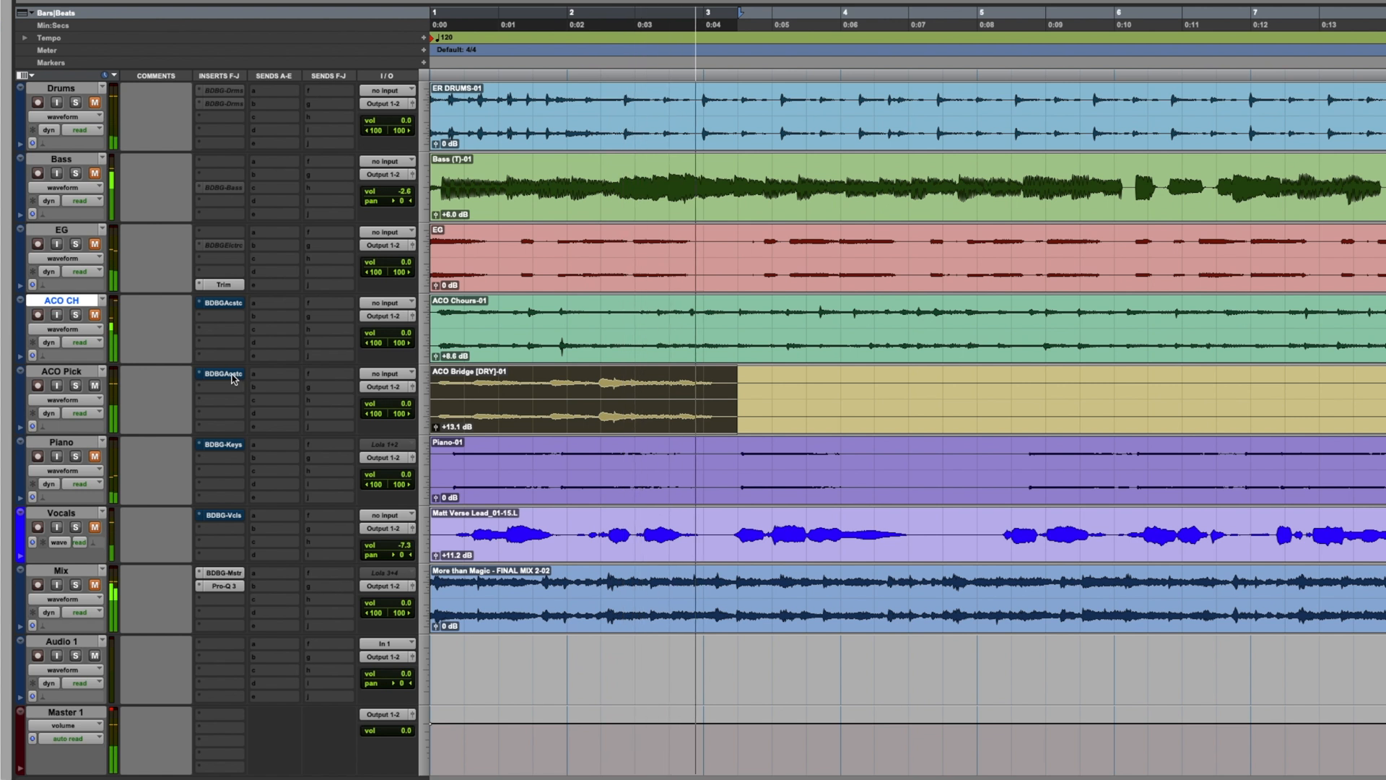
pyautogui.press('space')
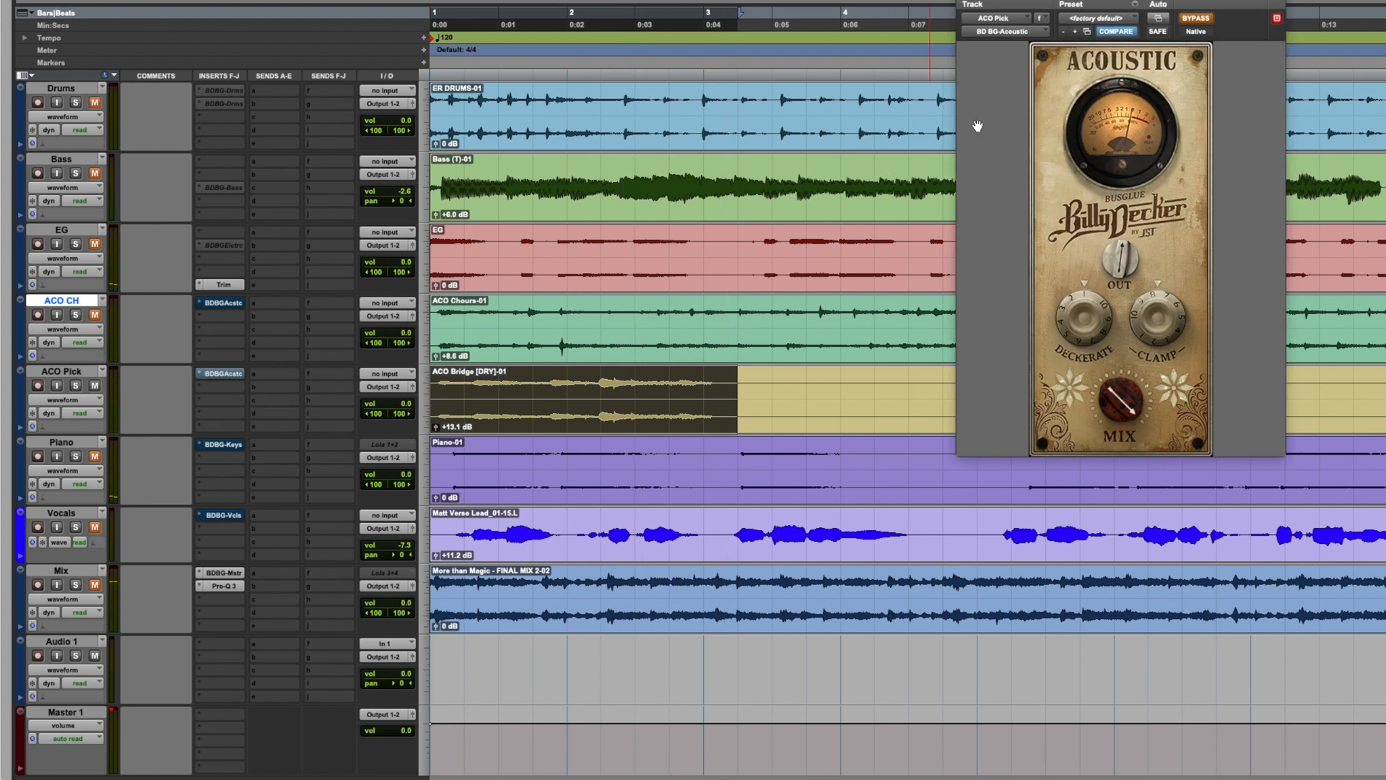
# Step: Compare the ACO Pick passage with its acoustic plug-in active and bypassed, leaving the plug-in active
pyautogui.press('space')
pyautogui.click(1192, 20)
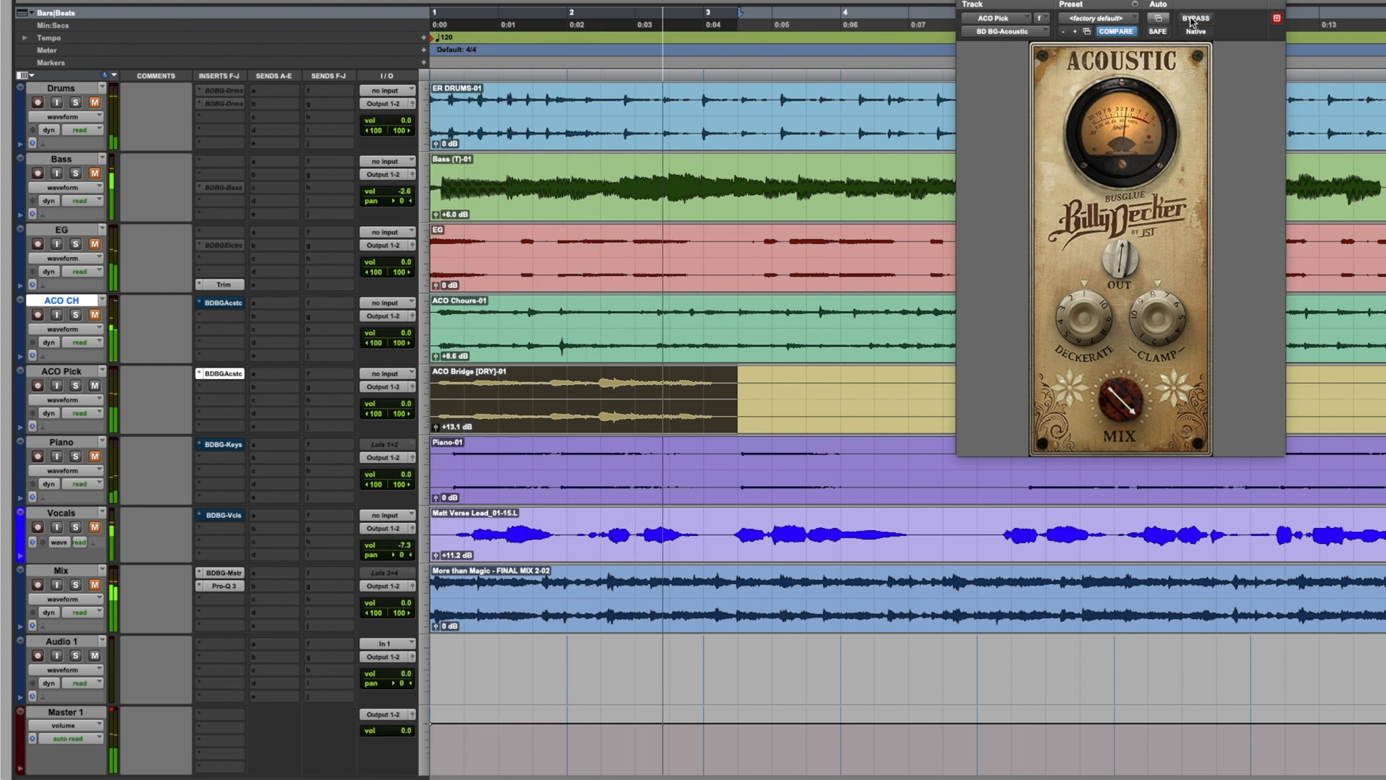
pyautogui.press('space')
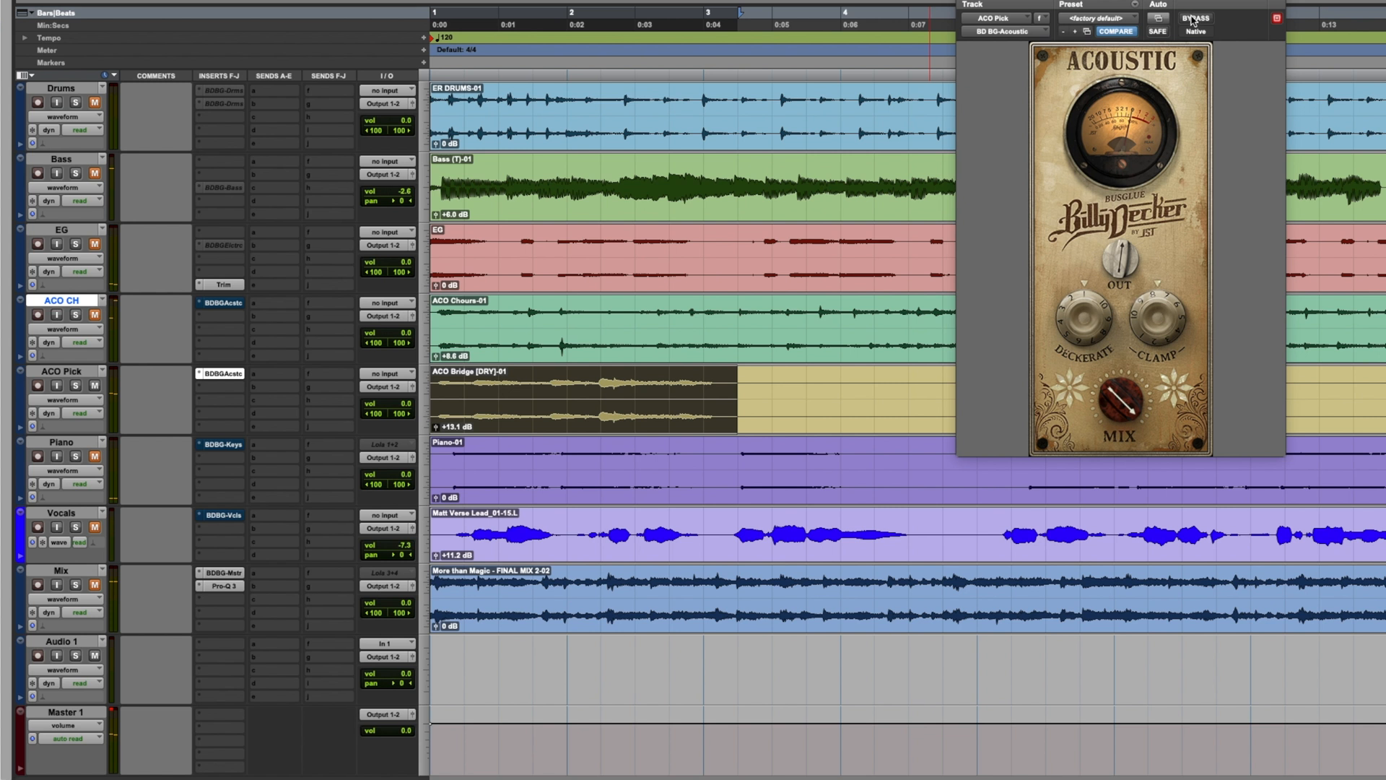
pyautogui.press('space')
pyautogui.click(1193, 20)
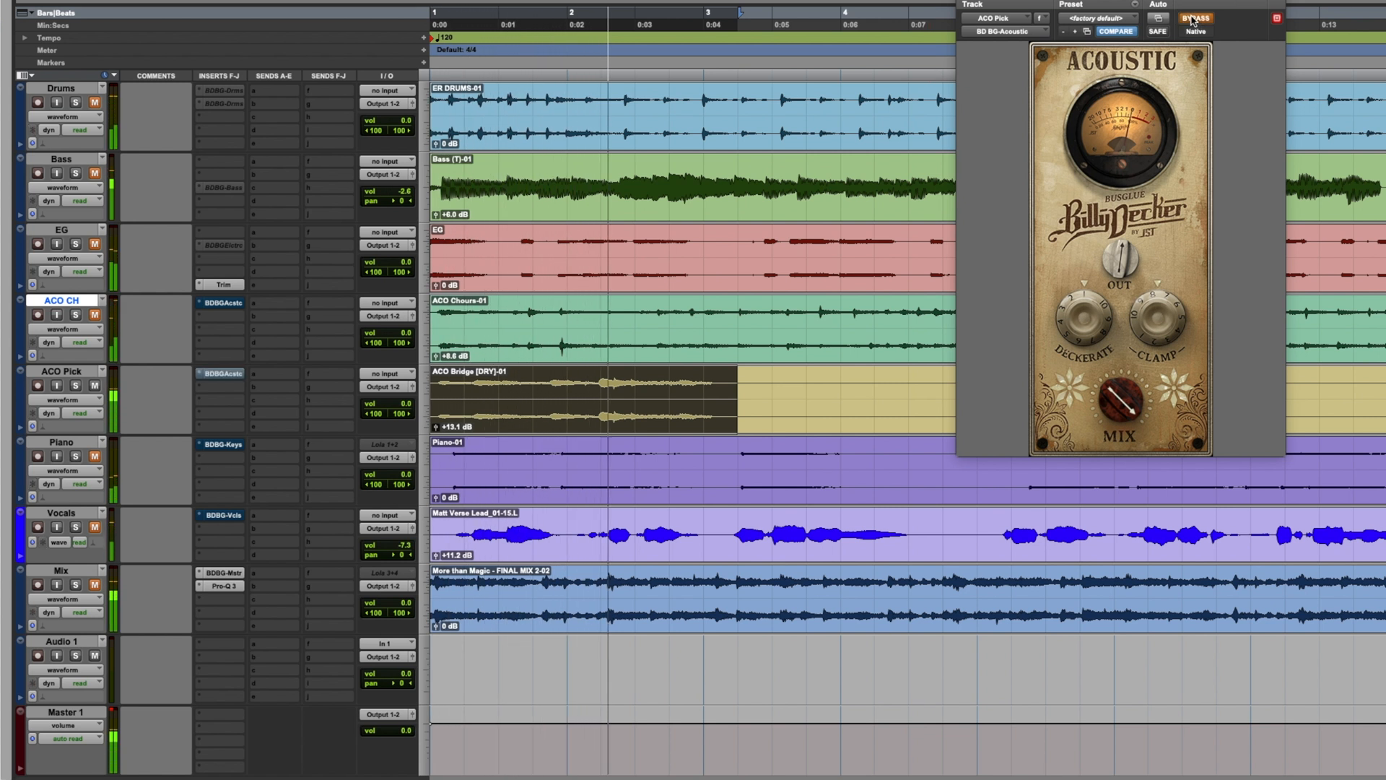
pyautogui.click(1193, 19)
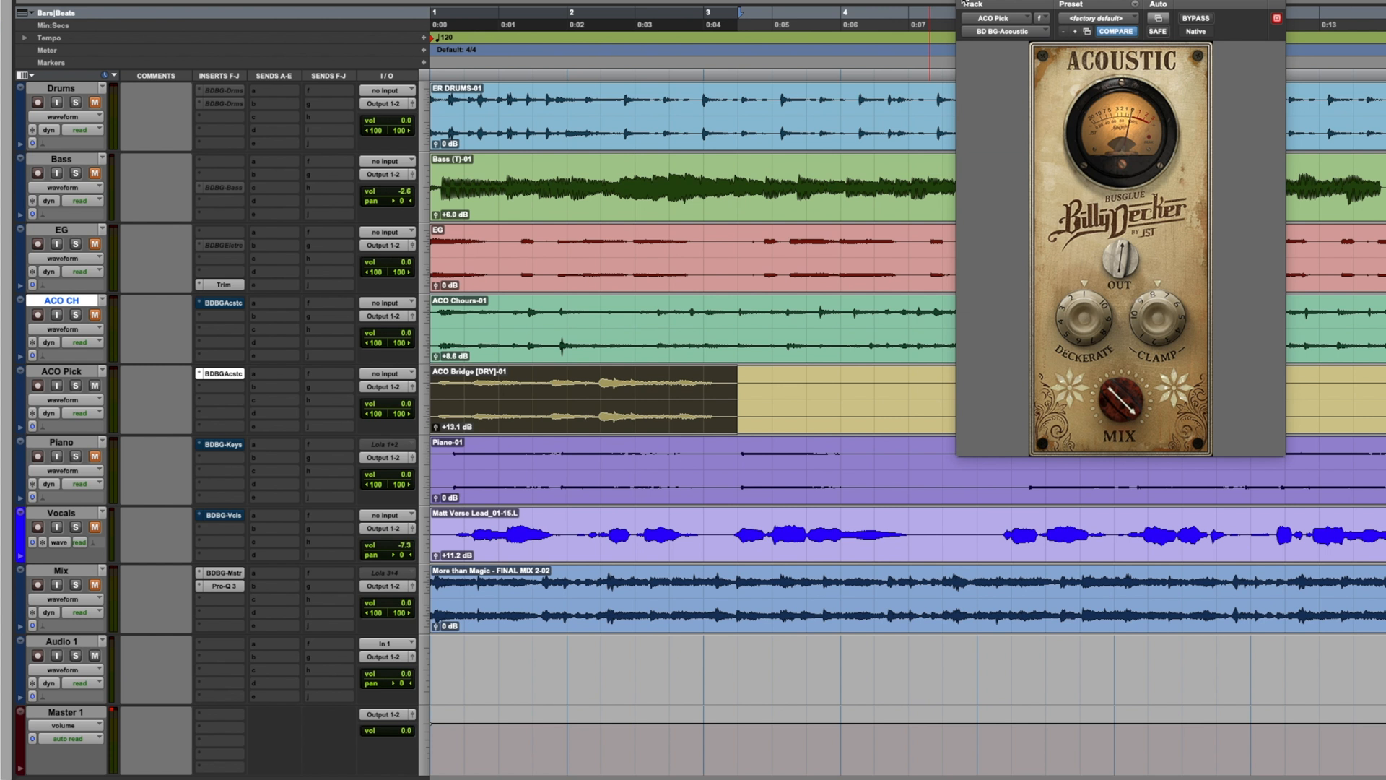
# Step: Close the ACO Pick plug-in window, mute the track, and make its acoustic insert inactive
pyautogui.moveTo(1112, 427)
pyautogui.click(223, 373)
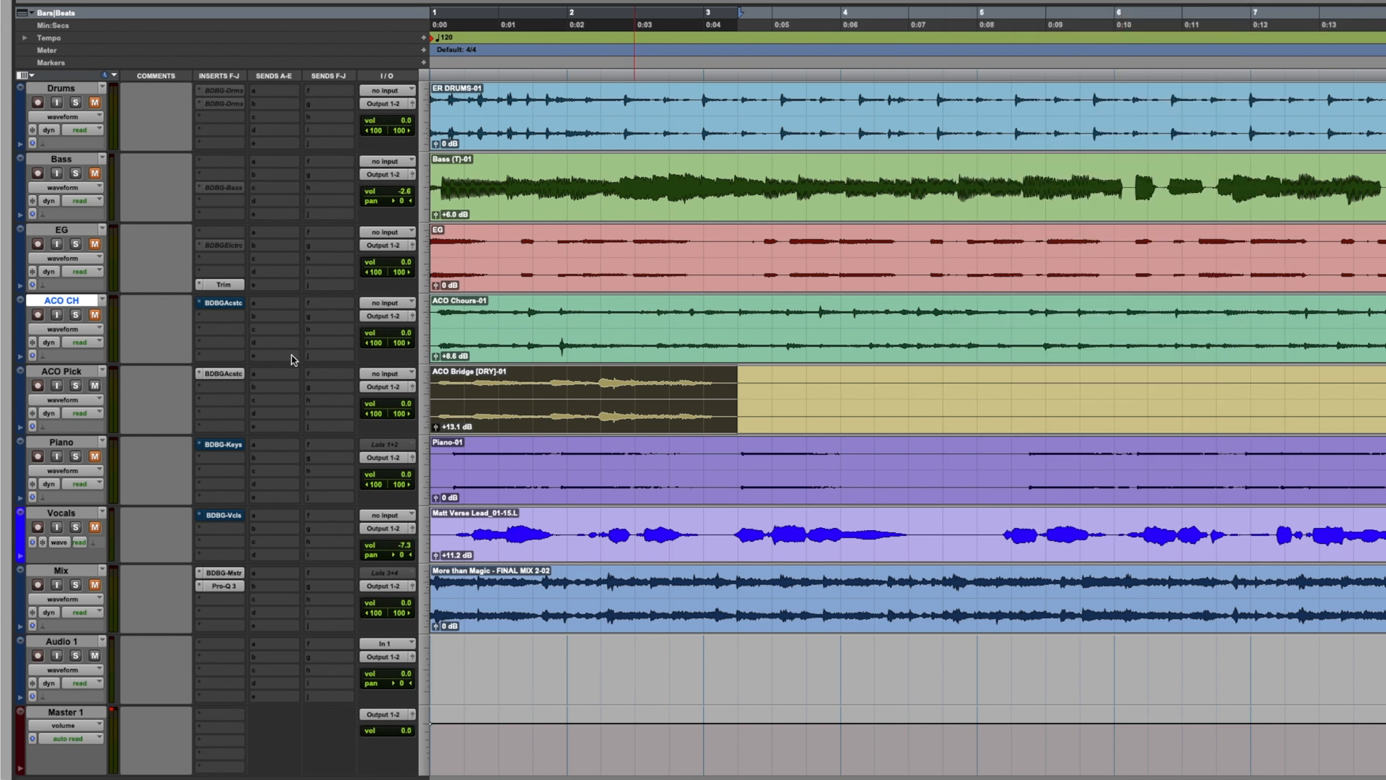
pyautogui.click(94, 387)
pyautogui.rightClick(217, 373)
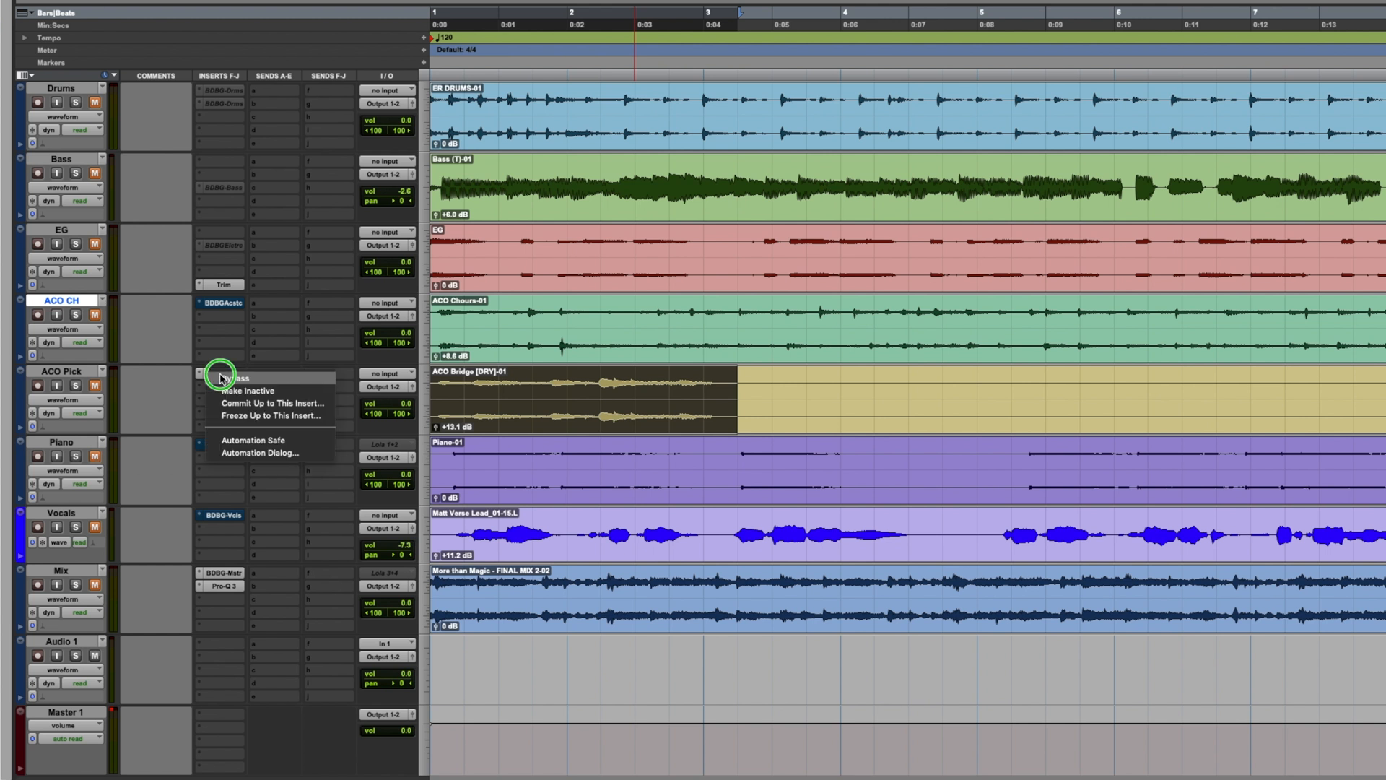
pyautogui.click(231, 387)
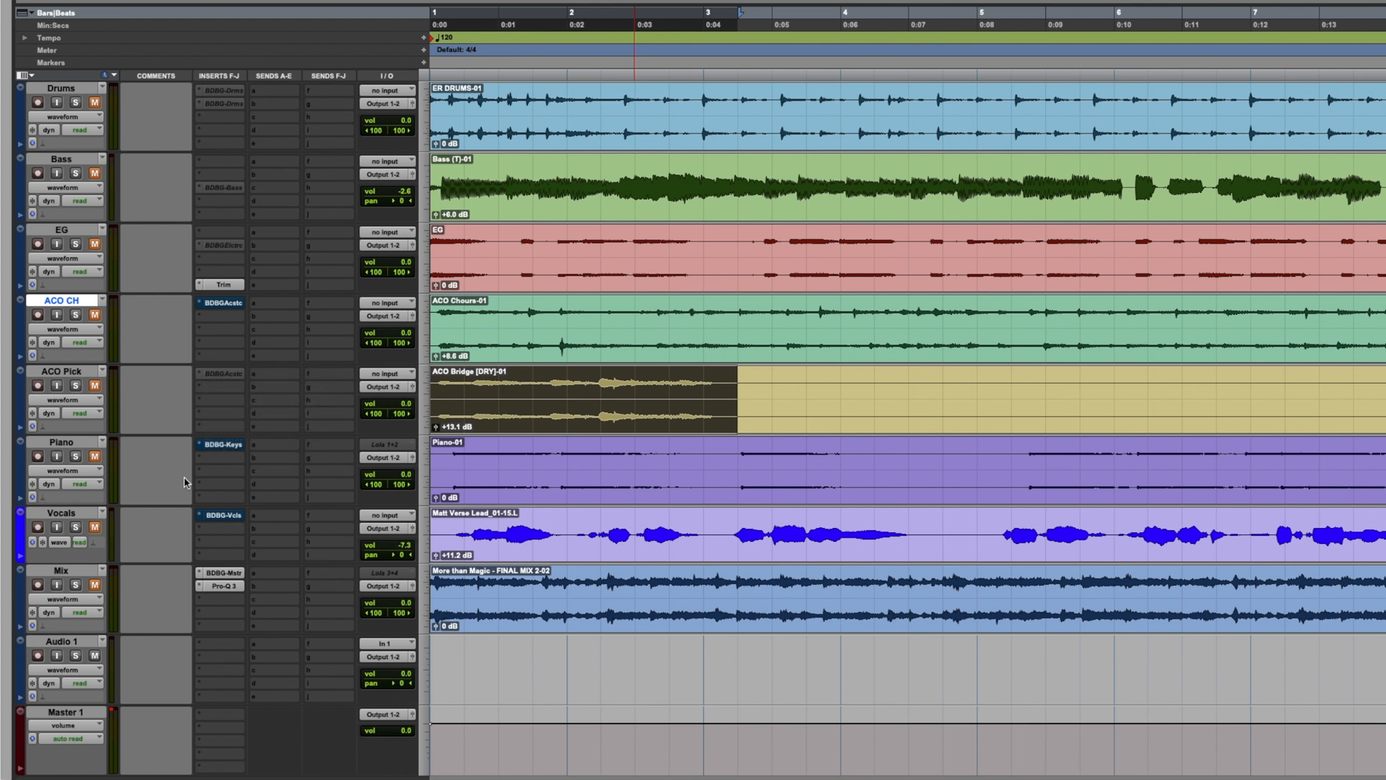
# Step: Open the Piano track's BDBG-Keys plug-in, unmute the track, and play it from the start with the plug-in bypassed
pyautogui.click(224, 444)
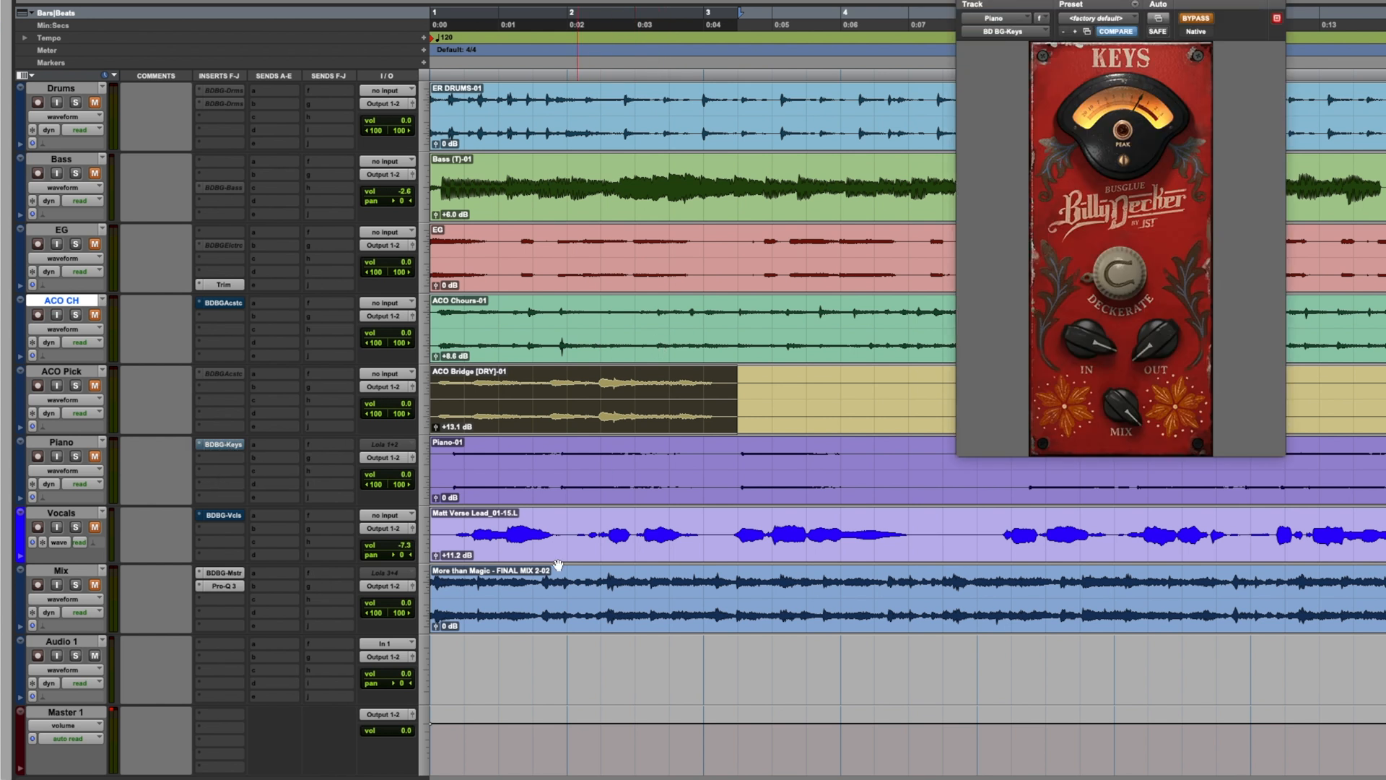
pyautogui.click(460, 456)
pyautogui.click(472, 455)
pyautogui.click(454, 458)
pyautogui.press('Return')
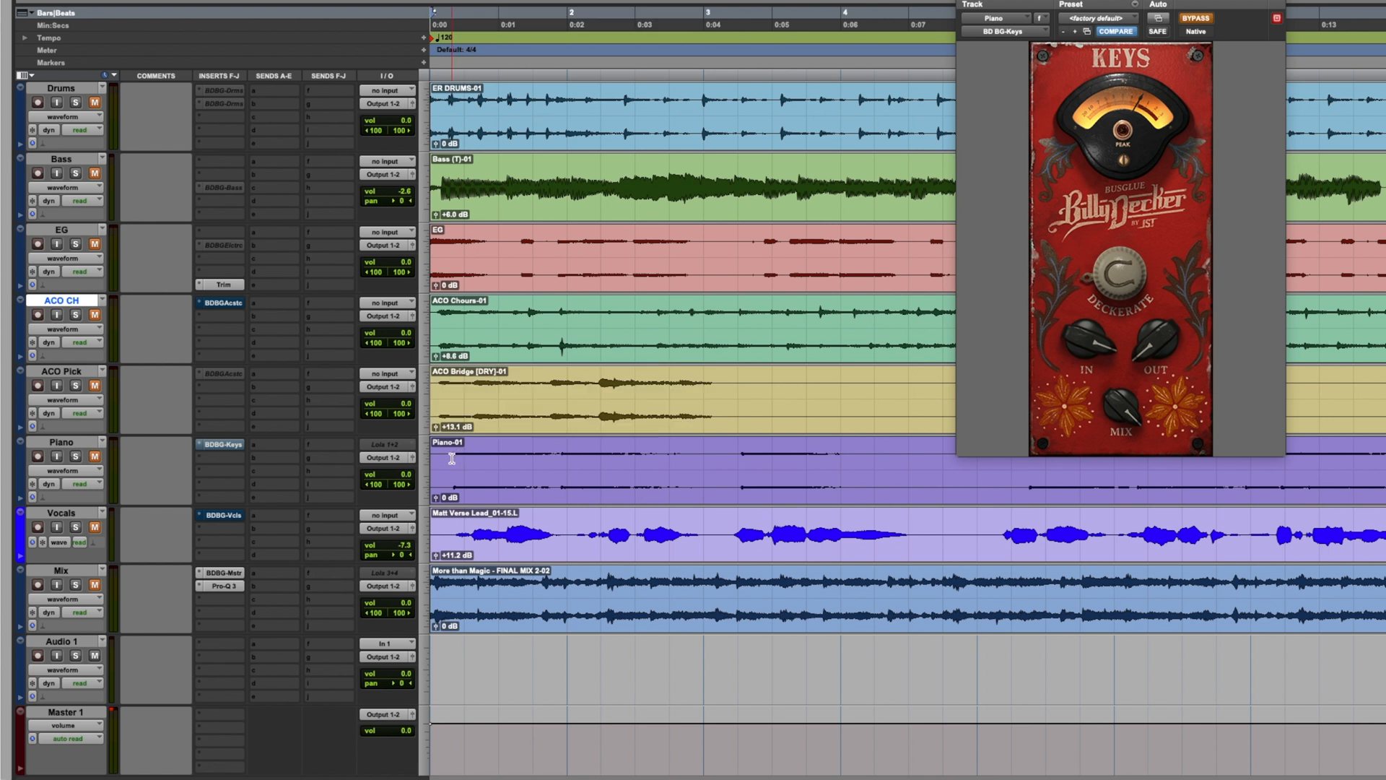
pyautogui.click(96, 458)
pyautogui.press('space')
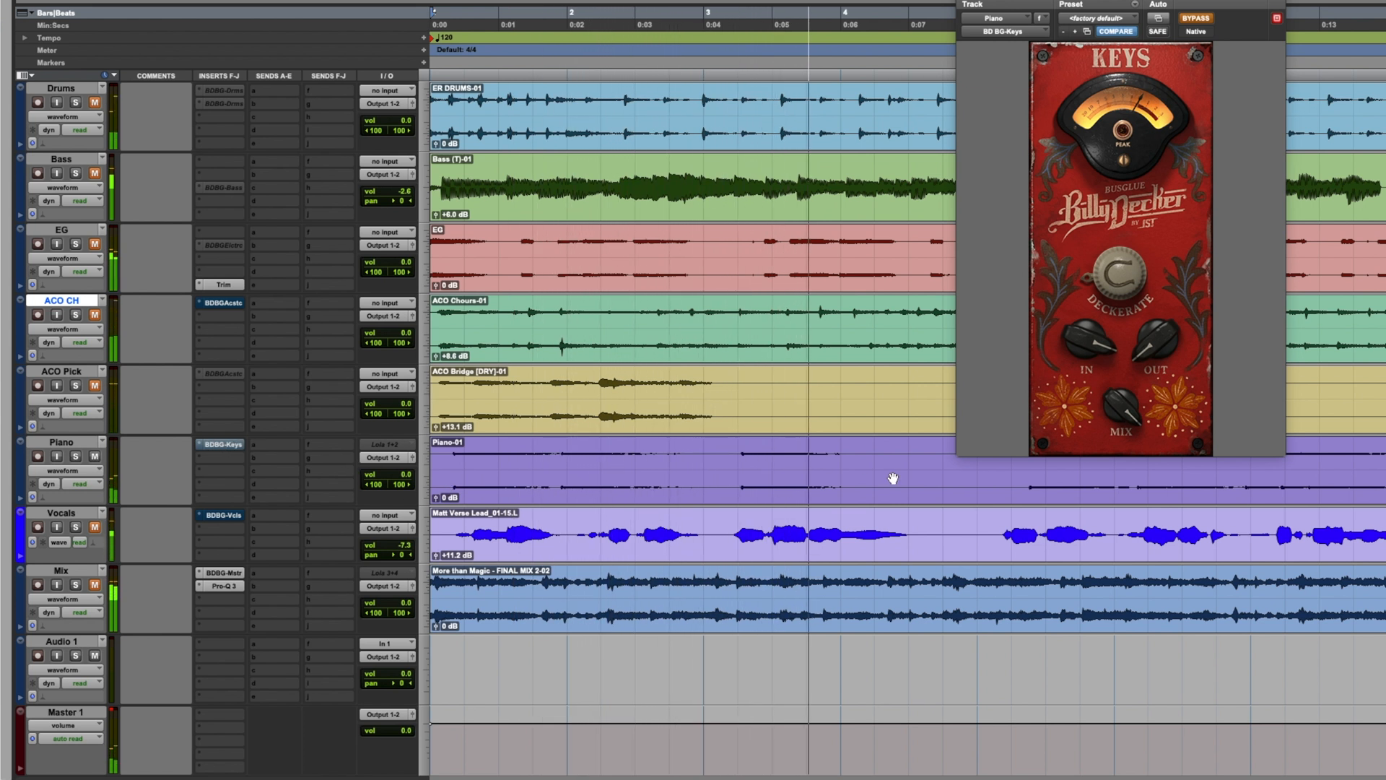
# Step: Select the Piano clip from the start to bar 4 and play it with the BDBG-Keys plug-in active
pyautogui.moveTo(841, 463); pyautogui.dragTo(186, 469)
pyautogui.keyDown('super'); pyautogui.click(224, 445); pyautogui.keyUp('super')
pyautogui.press('space')
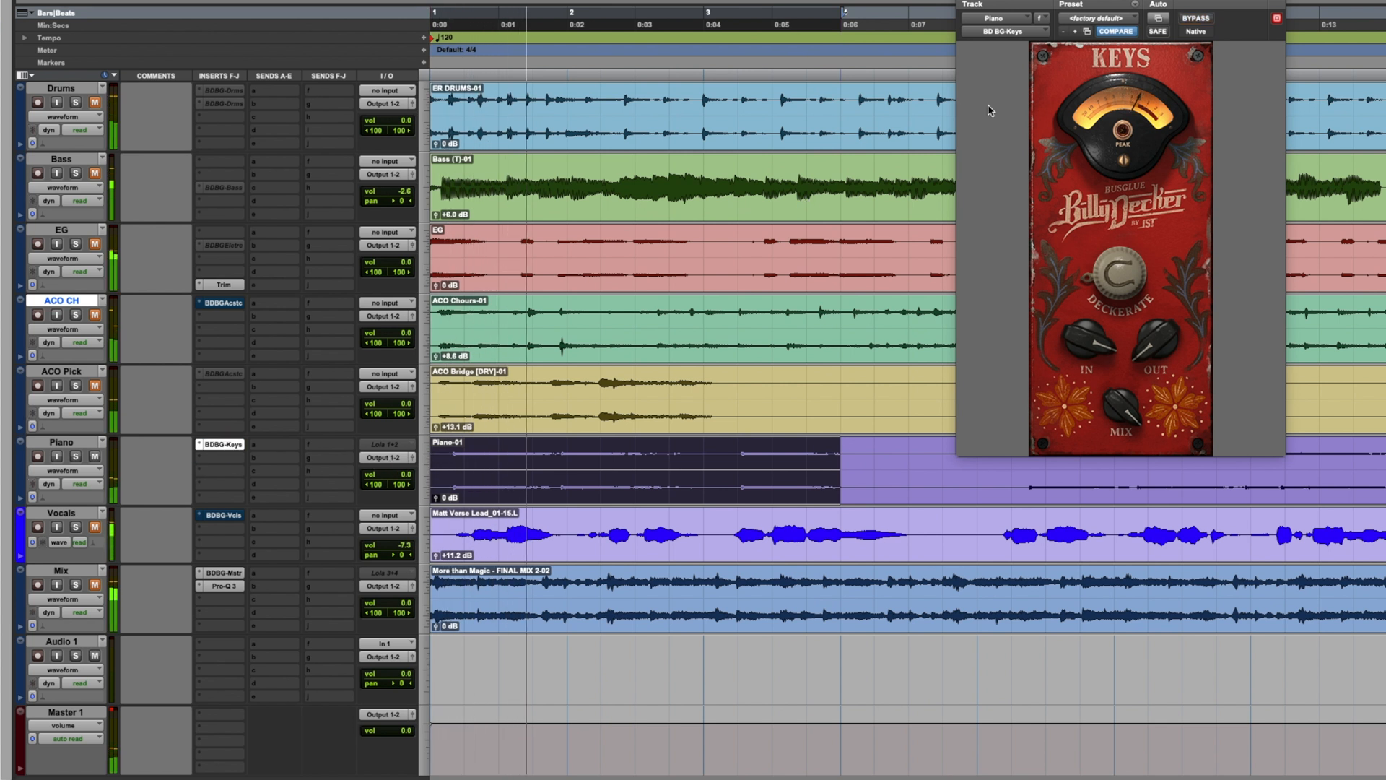
# Step: Adjust the keys plug-in's Deckerate knob and compare the piano with the plug-in bypassed and active
pyautogui.moveTo(1130, 274)
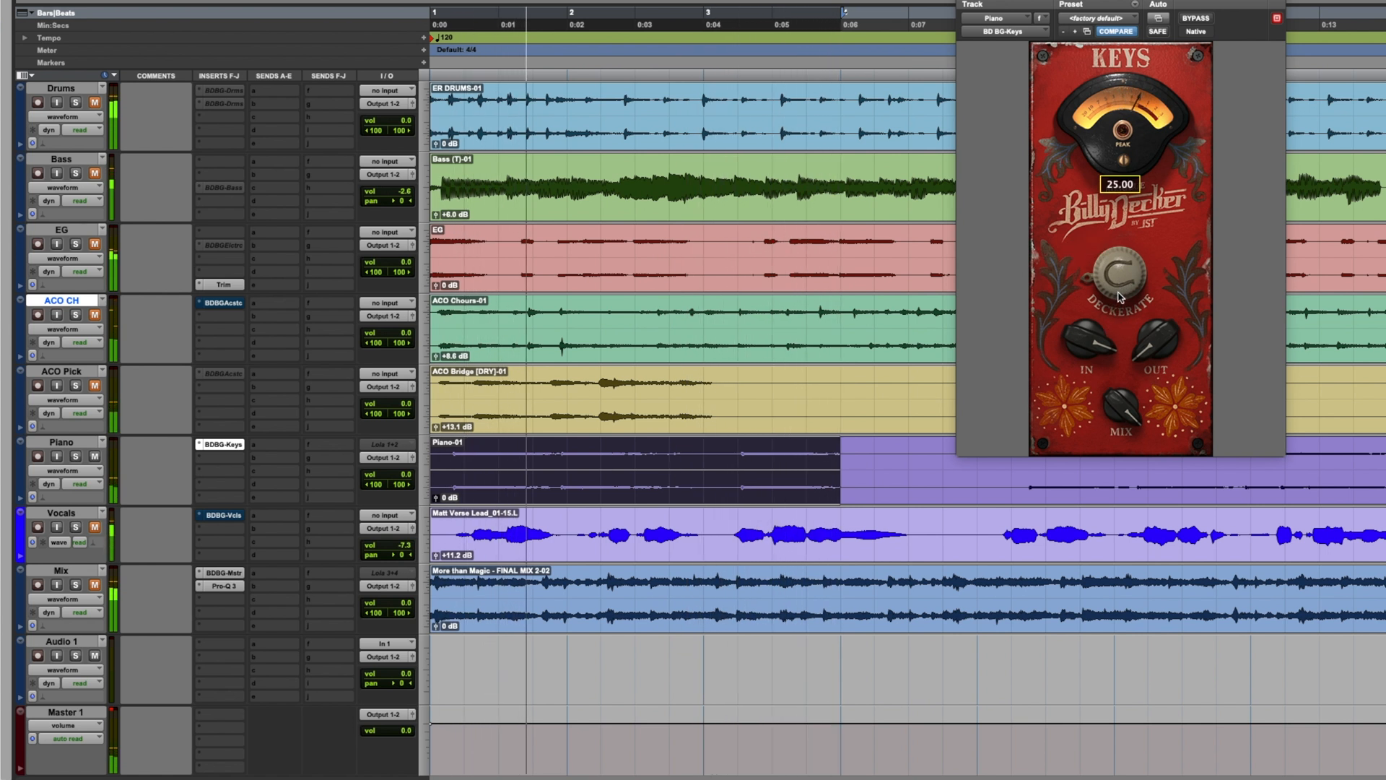
pyautogui.moveTo(1120, 296)
pyautogui.mouseDown()
pyautogui.moveTo(1135, 261)
pyautogui.moveTo(1131, 313)
pyautogui.mouseUp()
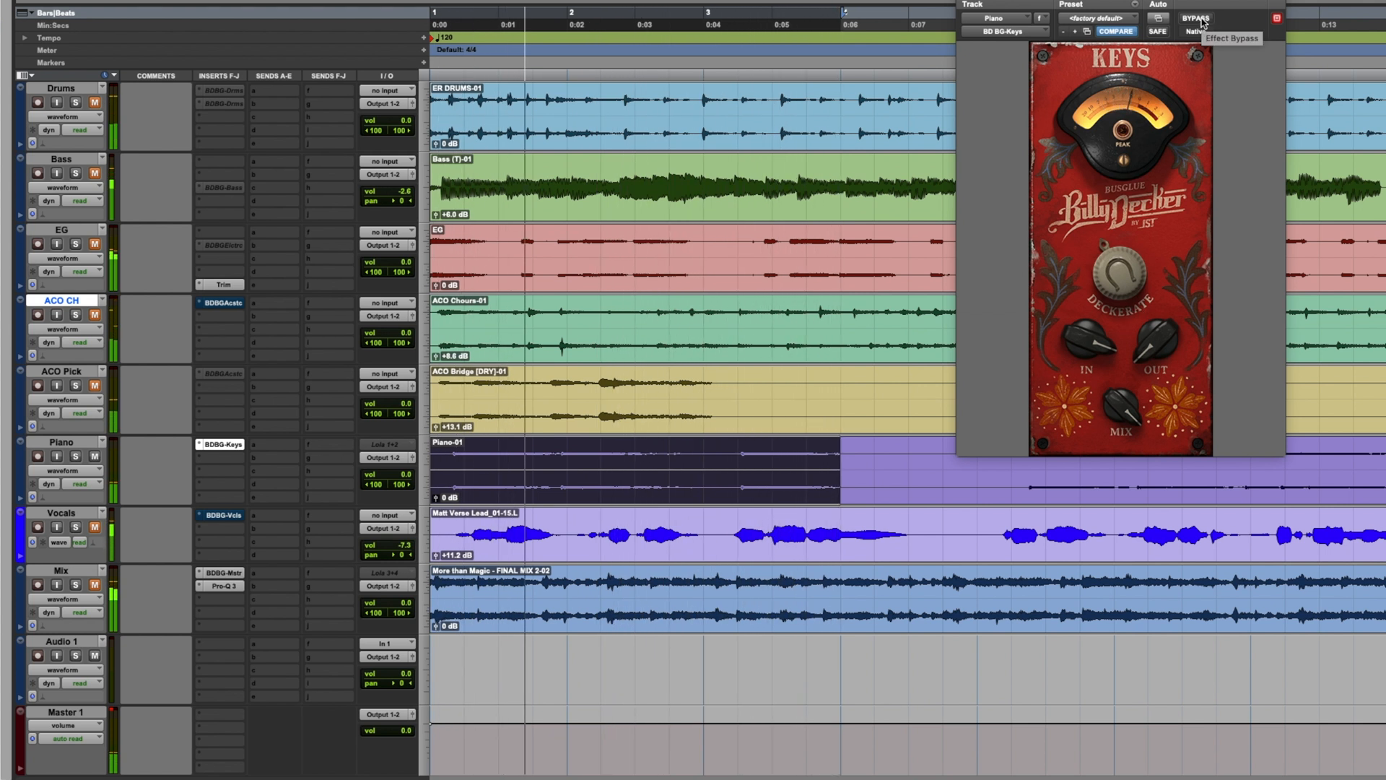
pyautogui.click(1200, 20)
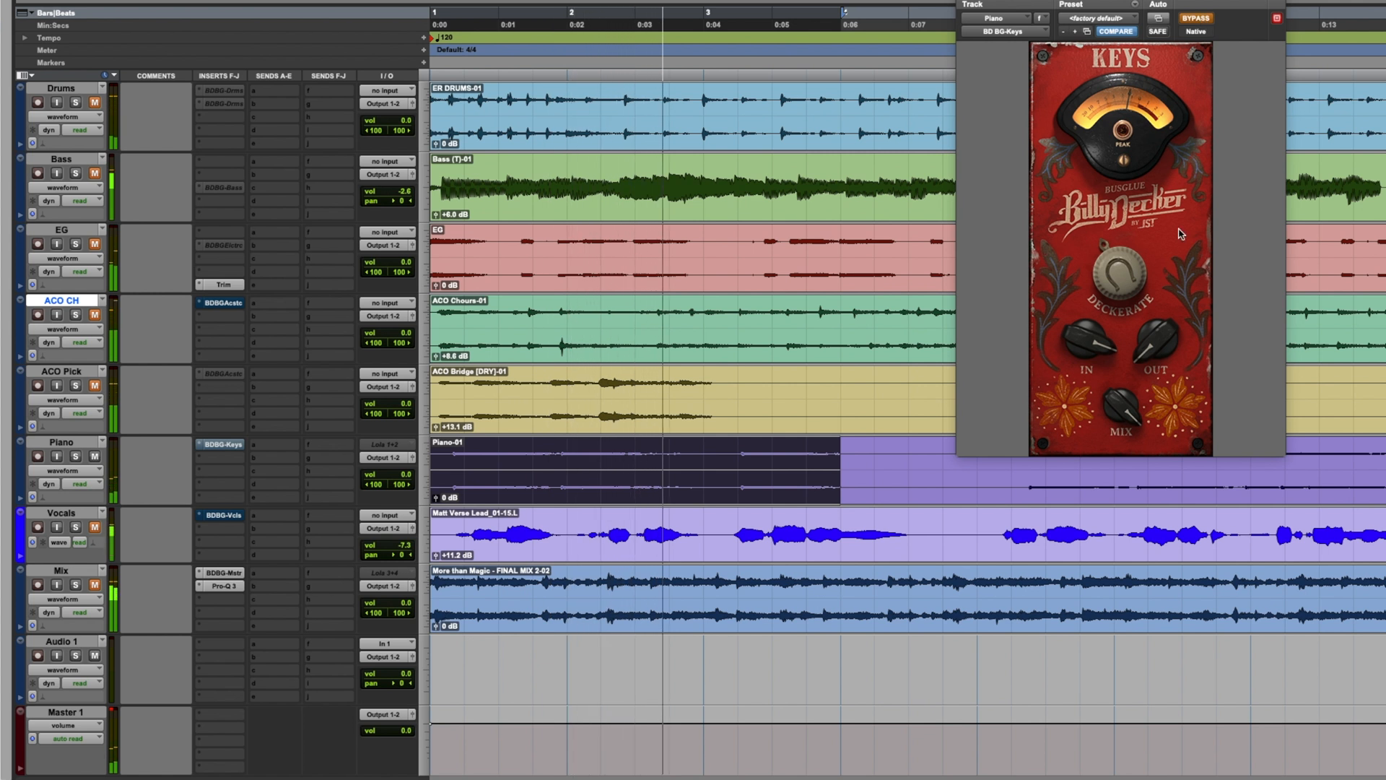
pyautogui.click(1192, 20)
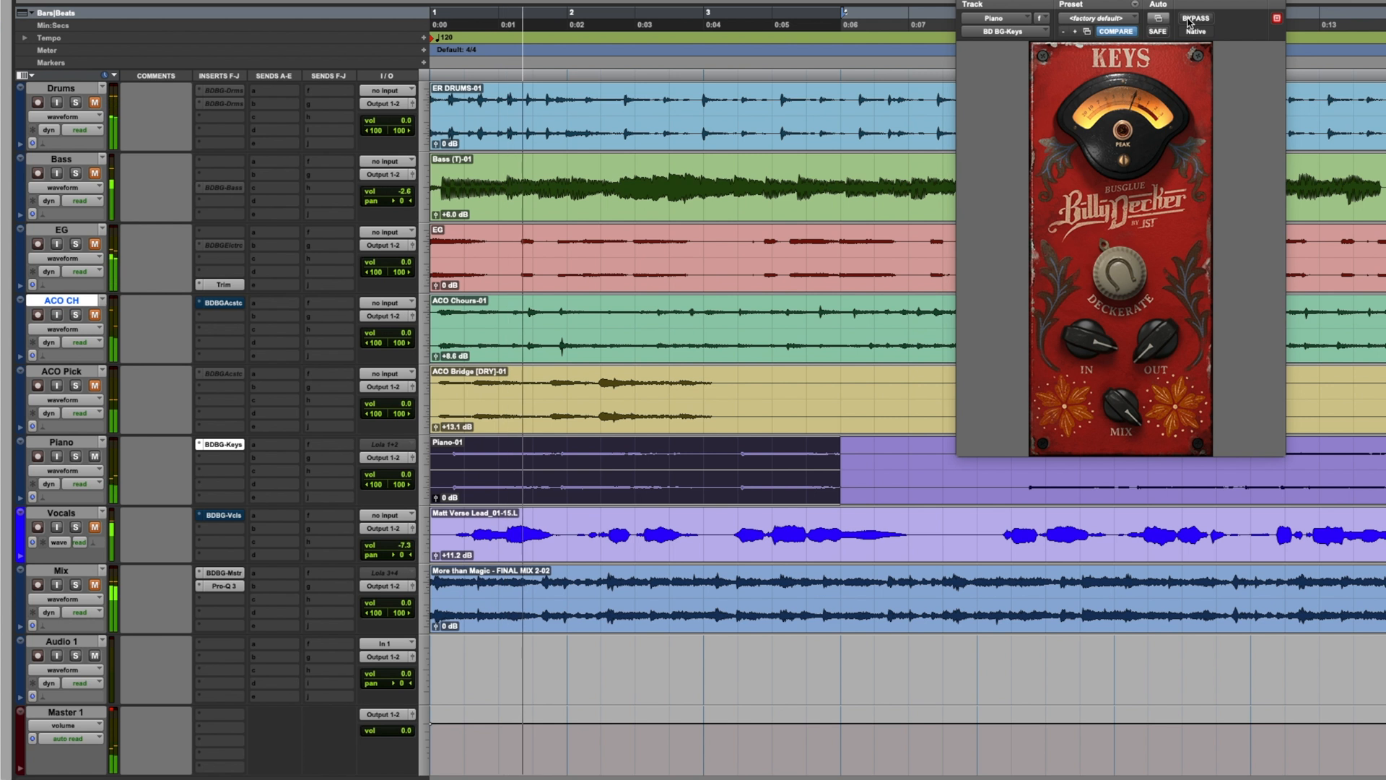
# Step: Bypass the keys plug-in to hear the unprocessed piano, and stop playback
pyautogui.click(1190, 22)
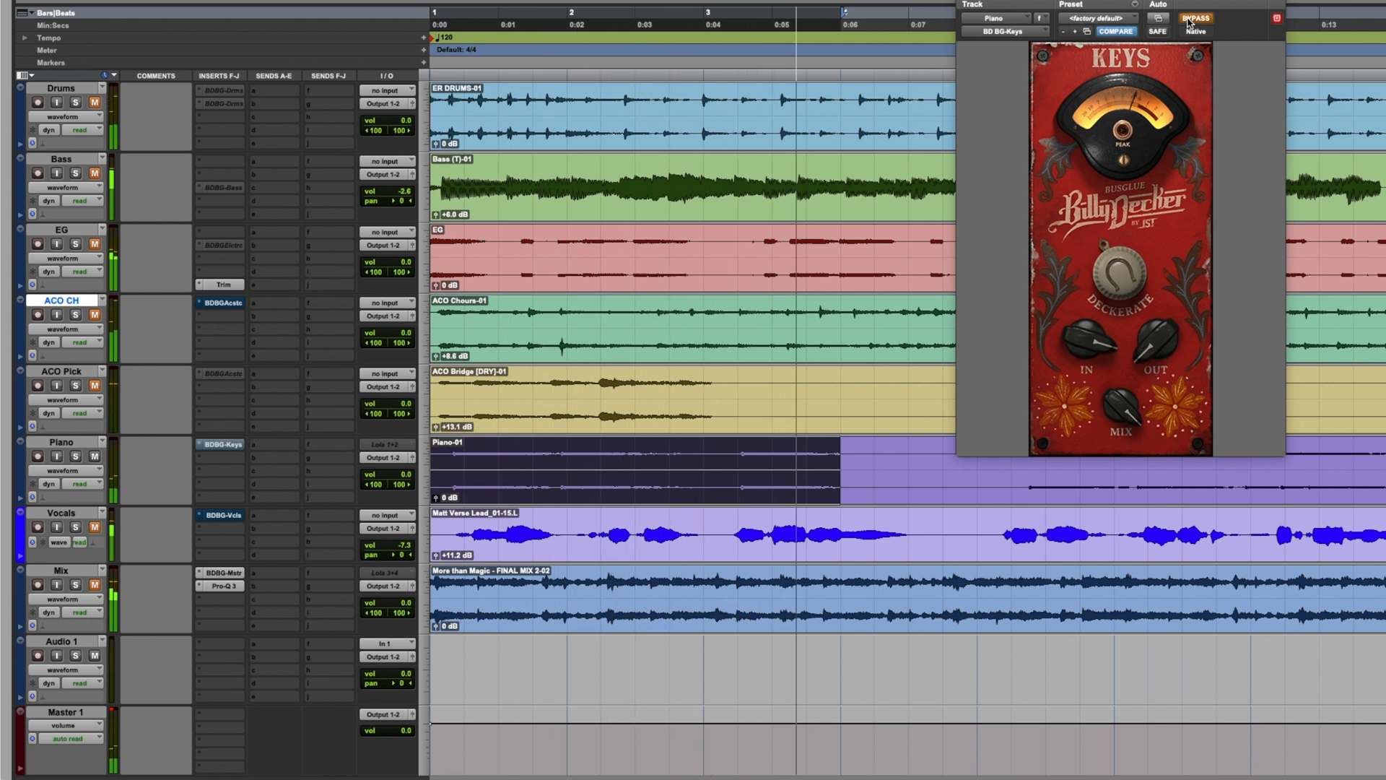
pyautogui.press('space')
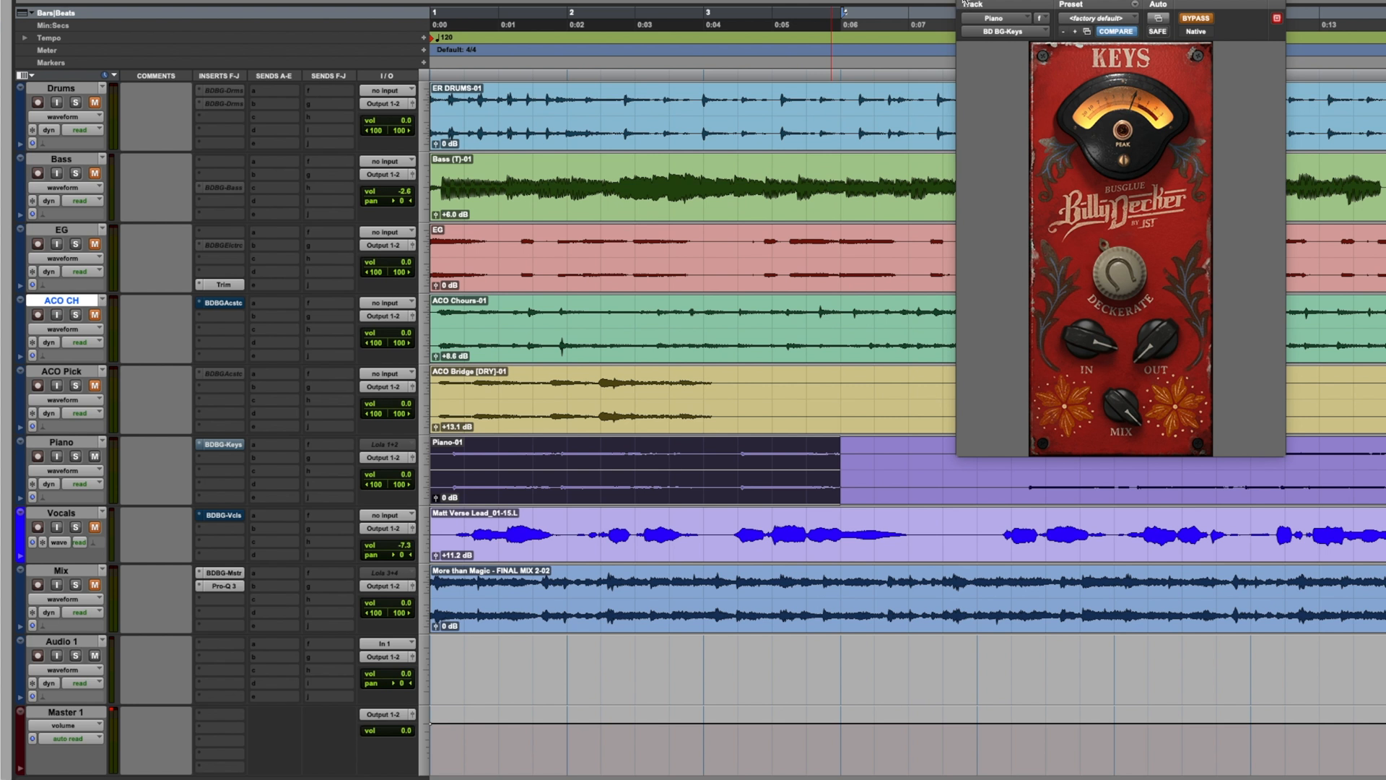
# Step: Close the keys plug-in window, make the Piano track's BDBG-Keys insert inactive, and mute the track
pyautogui.click(966, 3)
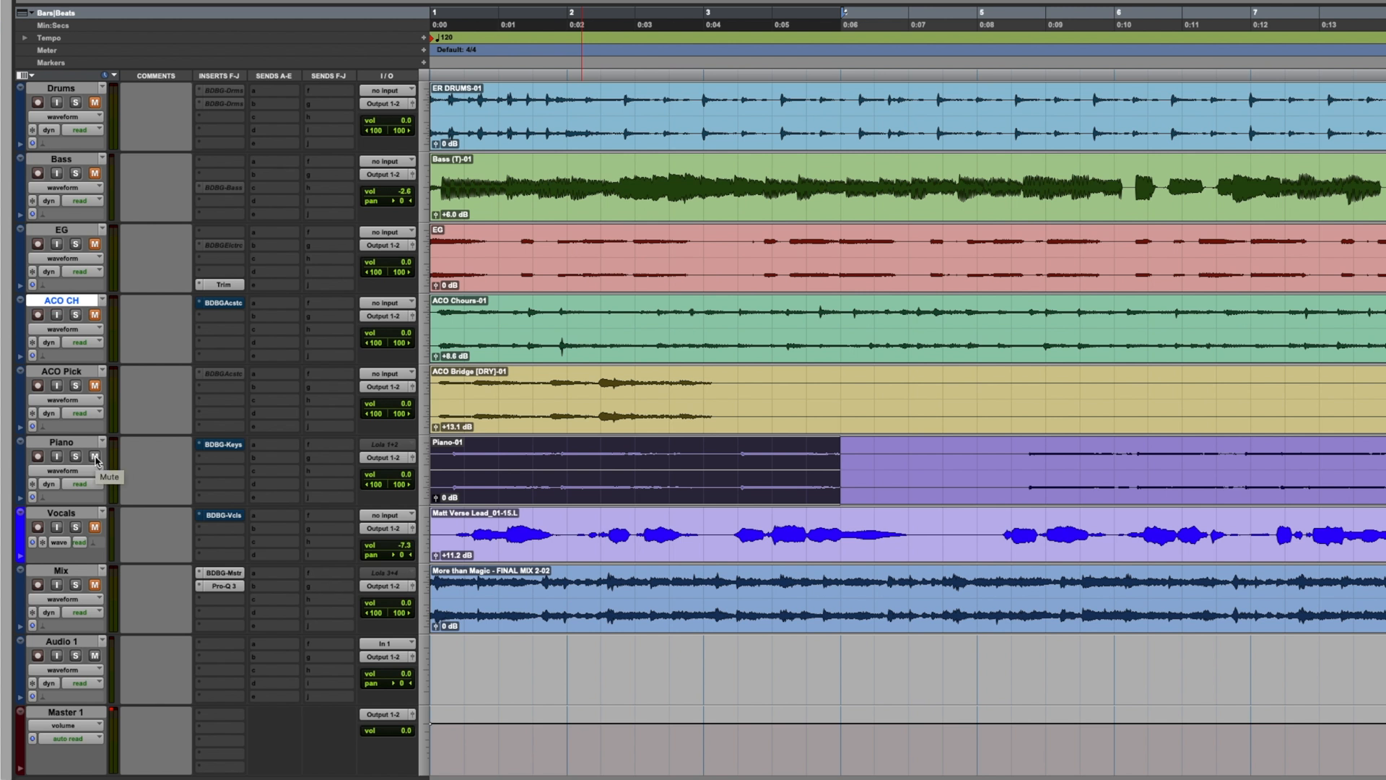
pyautogui.rightClick(214, 452)
pyautogui.click(245, 471)
pyautogui.click(95, 457)
# Step: Unmute the Vocals track, open its BD BG-Vocals plug-in, and move the plug-in window closer to the track controls
pyautogui.click(96, 527)
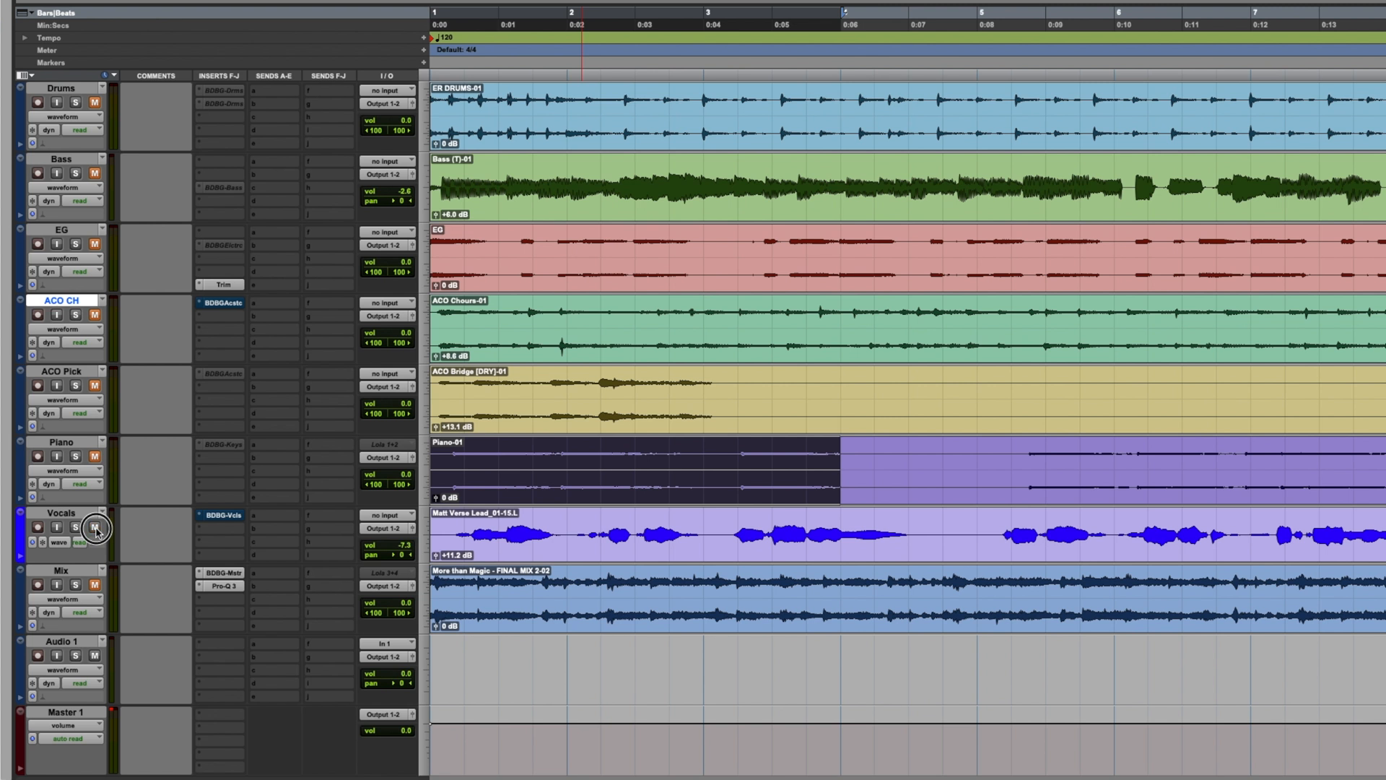
pyautogui.click(219, 514)
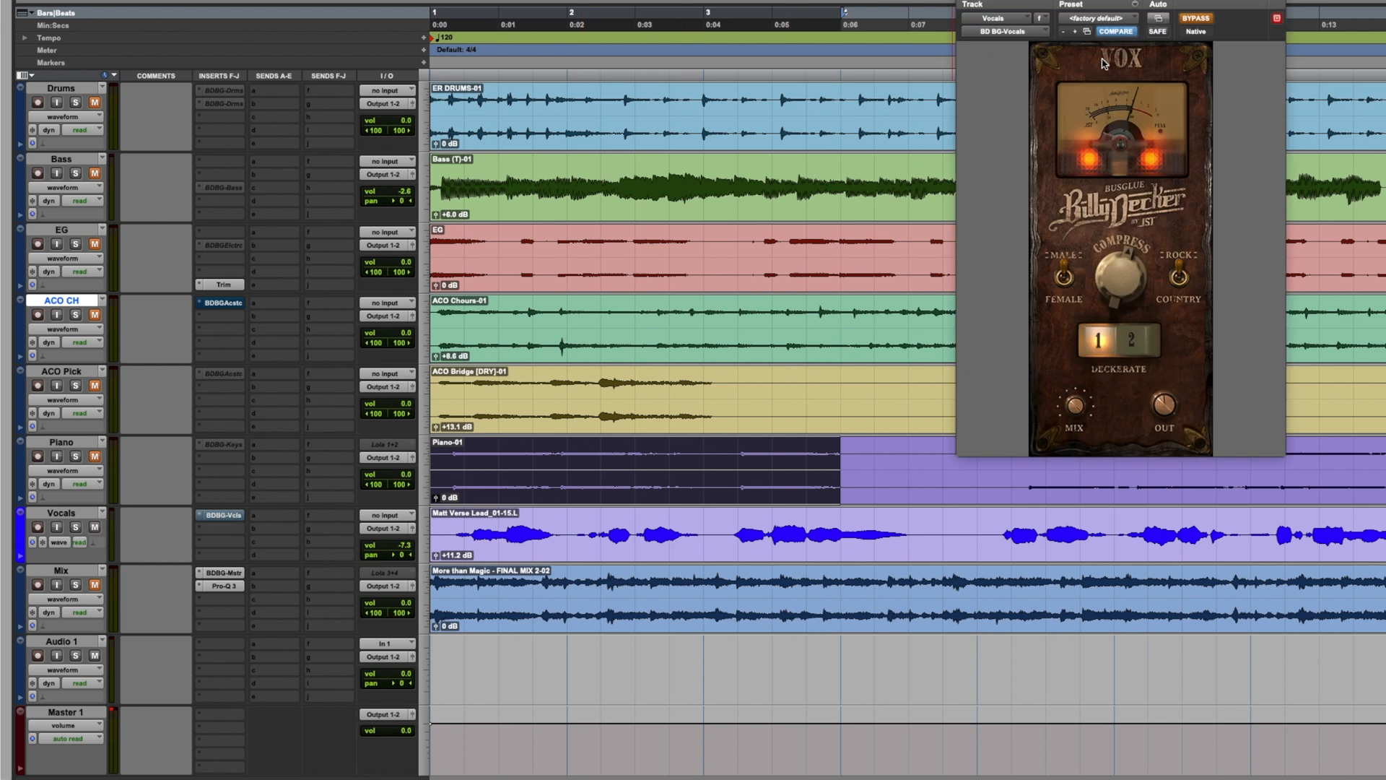
pyautogui.moveTo(1064, 0); pyautogui.dragTo(842, 5)
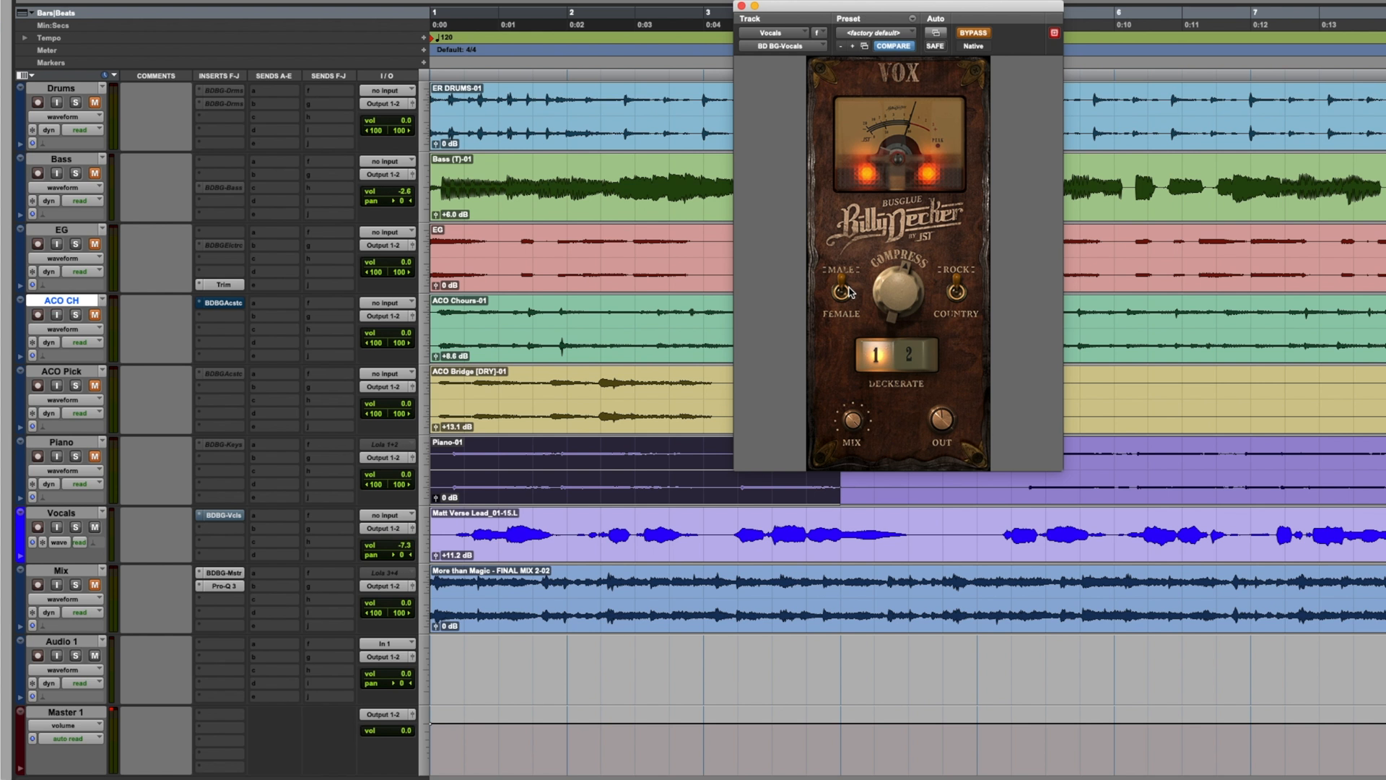
# Step: Select the lead vocal clip and play it from the start with the vocal plug-in bypassed
pyautogui.moveTo(862, 289)
pyautogui.moveTo(907, 291)
pyautogui.moveTo(1378, 535); pyautogui.dragTo(247, 514)
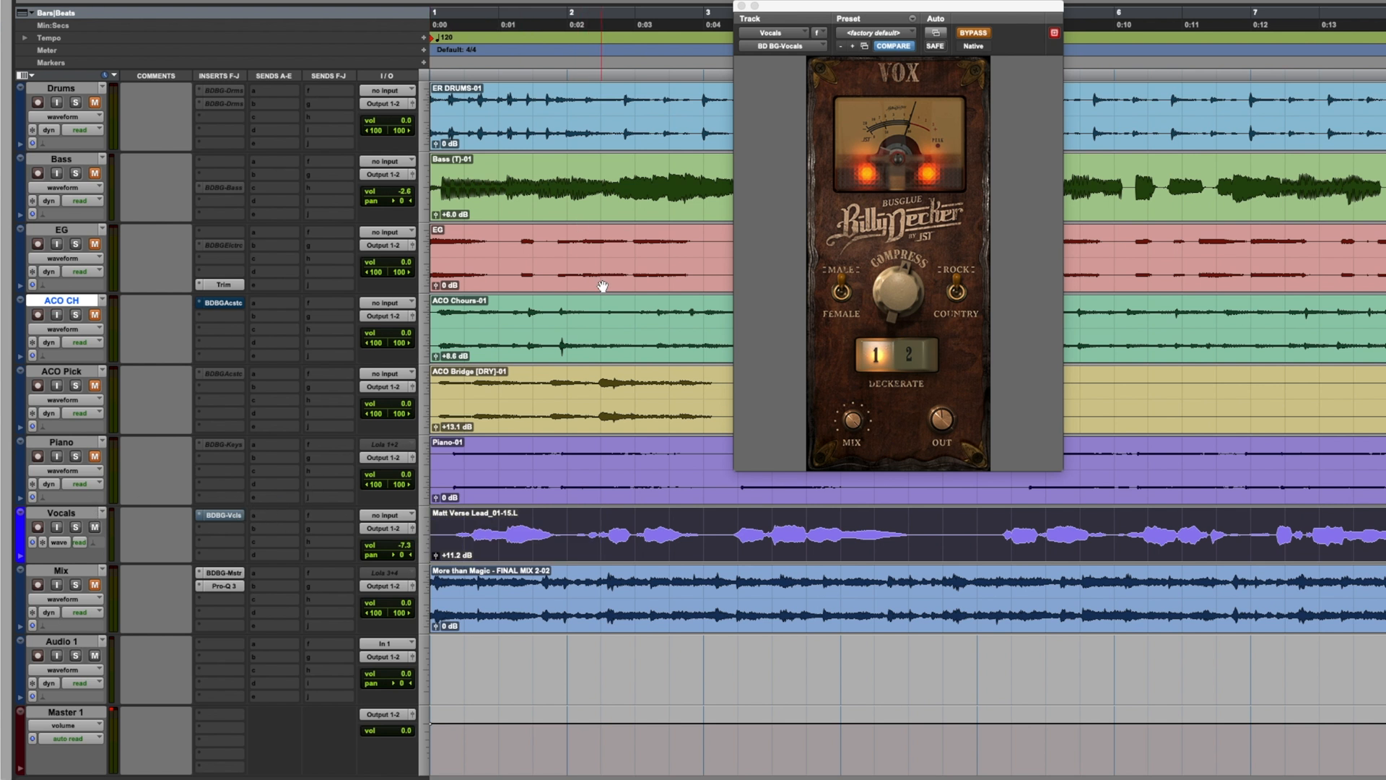
pyautogui.press('space')
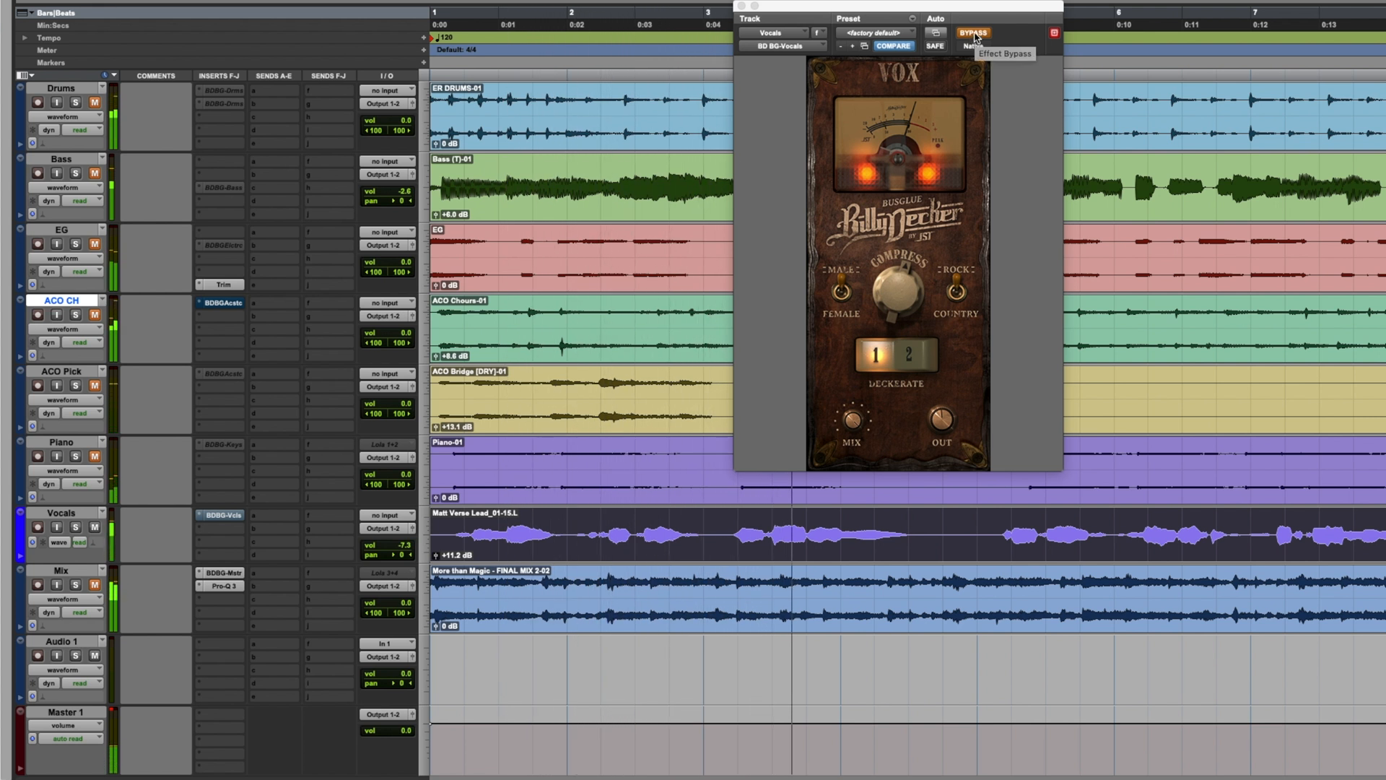
pyautogui.press('space')
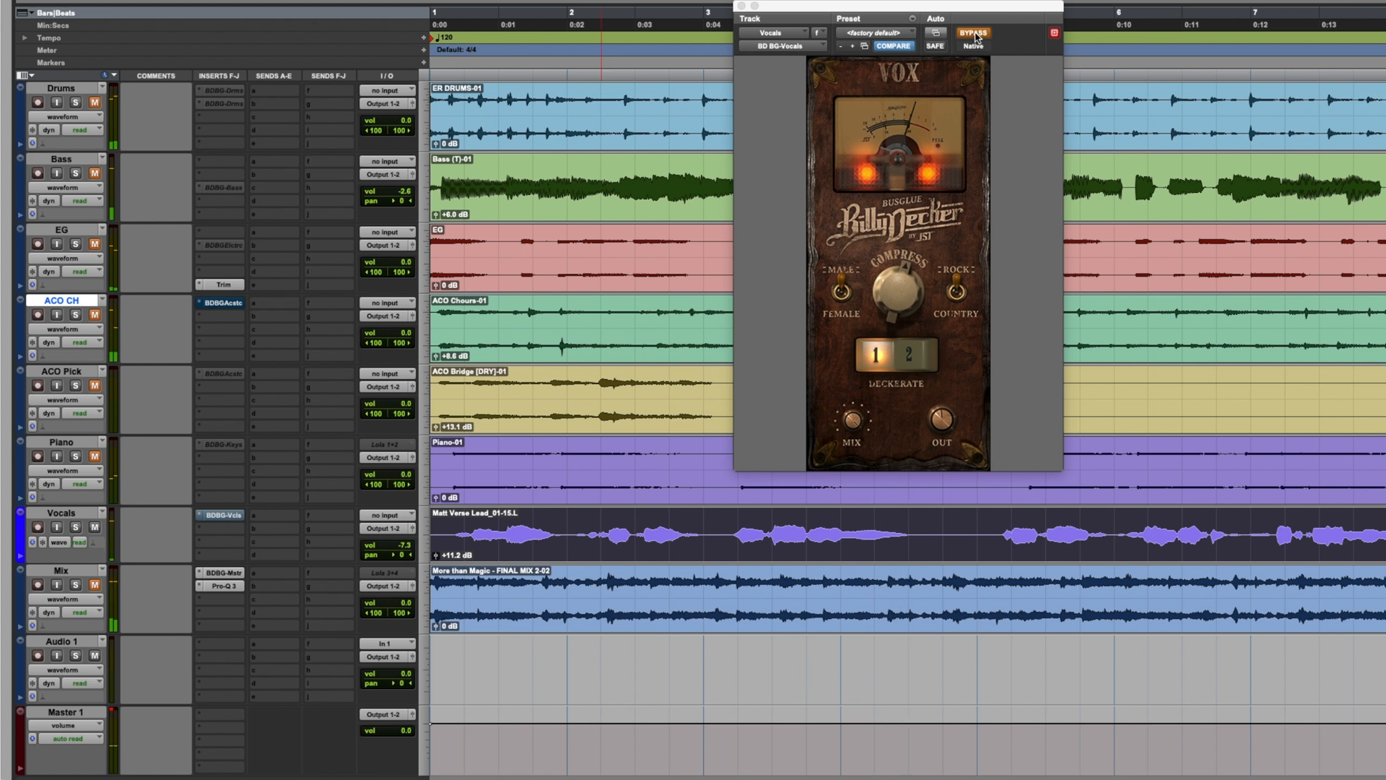
# Step: Play the vocals with the plug-in active, try the Compress knob, and compare with the plug-in bypassed before stopping
pyautogui.click(974, 33)
pyautogui.press('space')
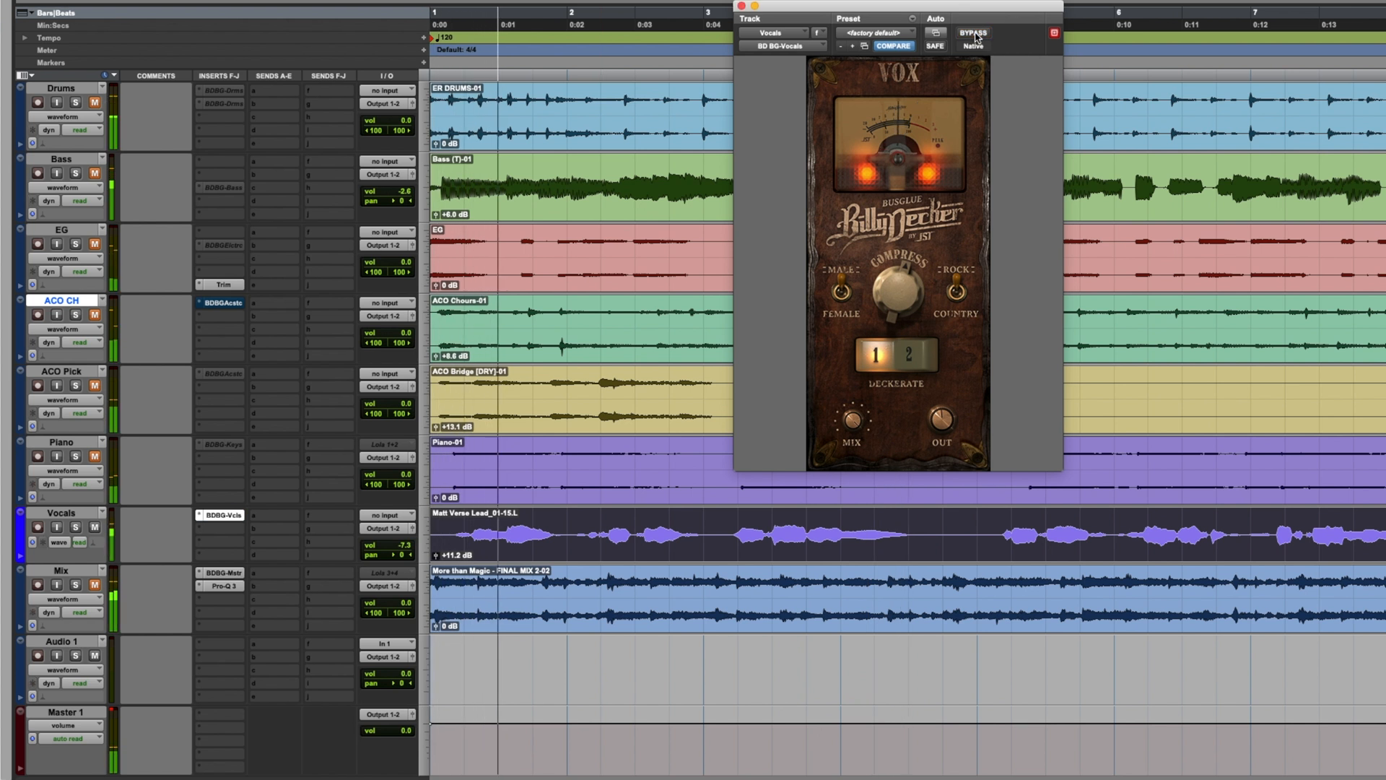
pyautogui.moveTo(903, 279); pyautogui.dragTo(903, 281)
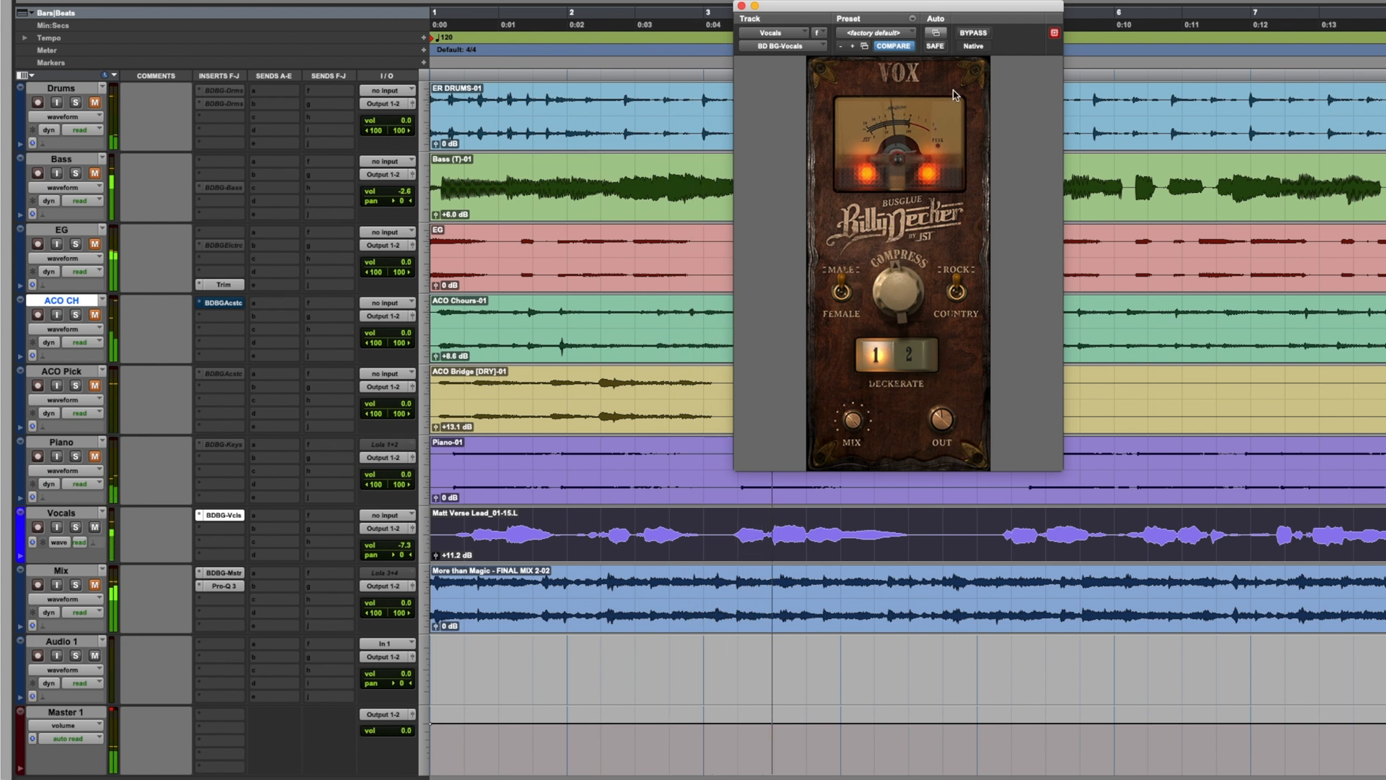
pyautogui.click(971, 34)
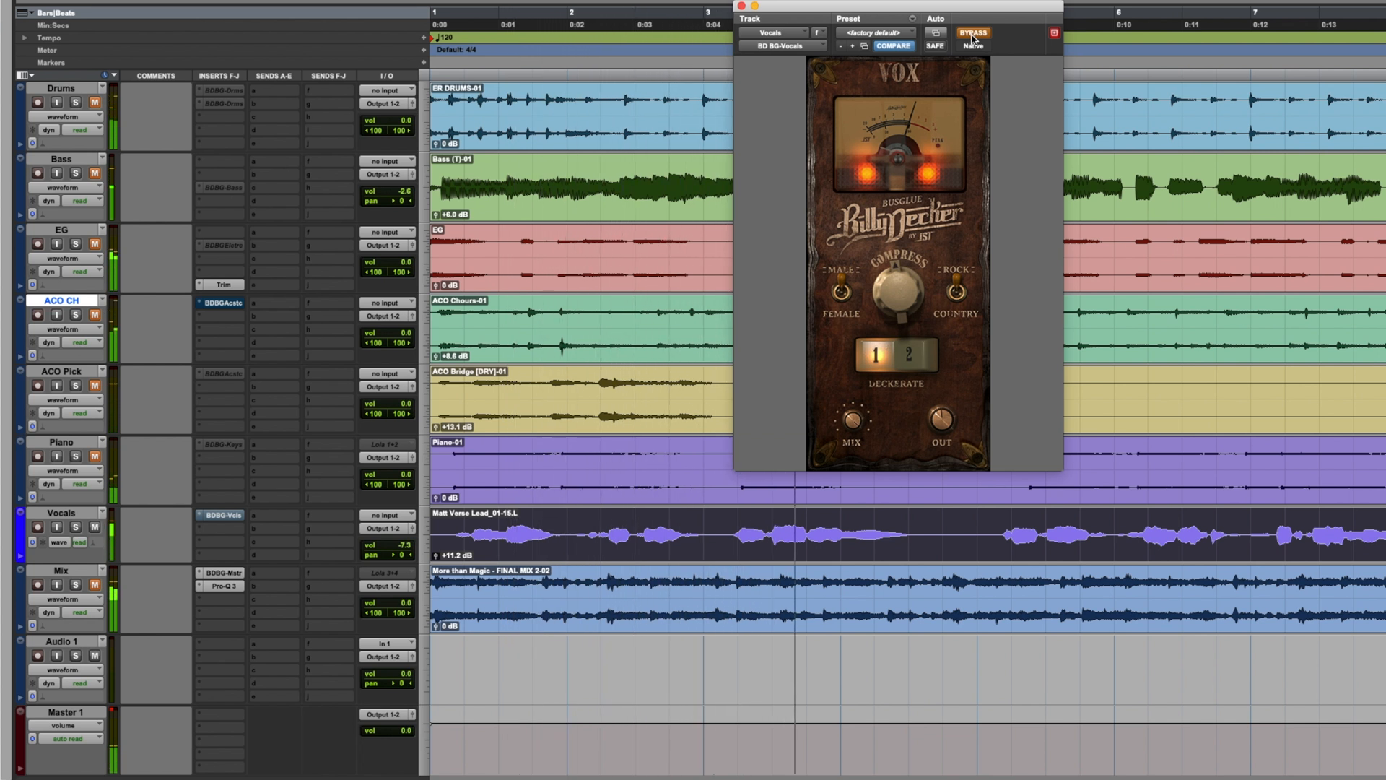
pyautogui.press('space')
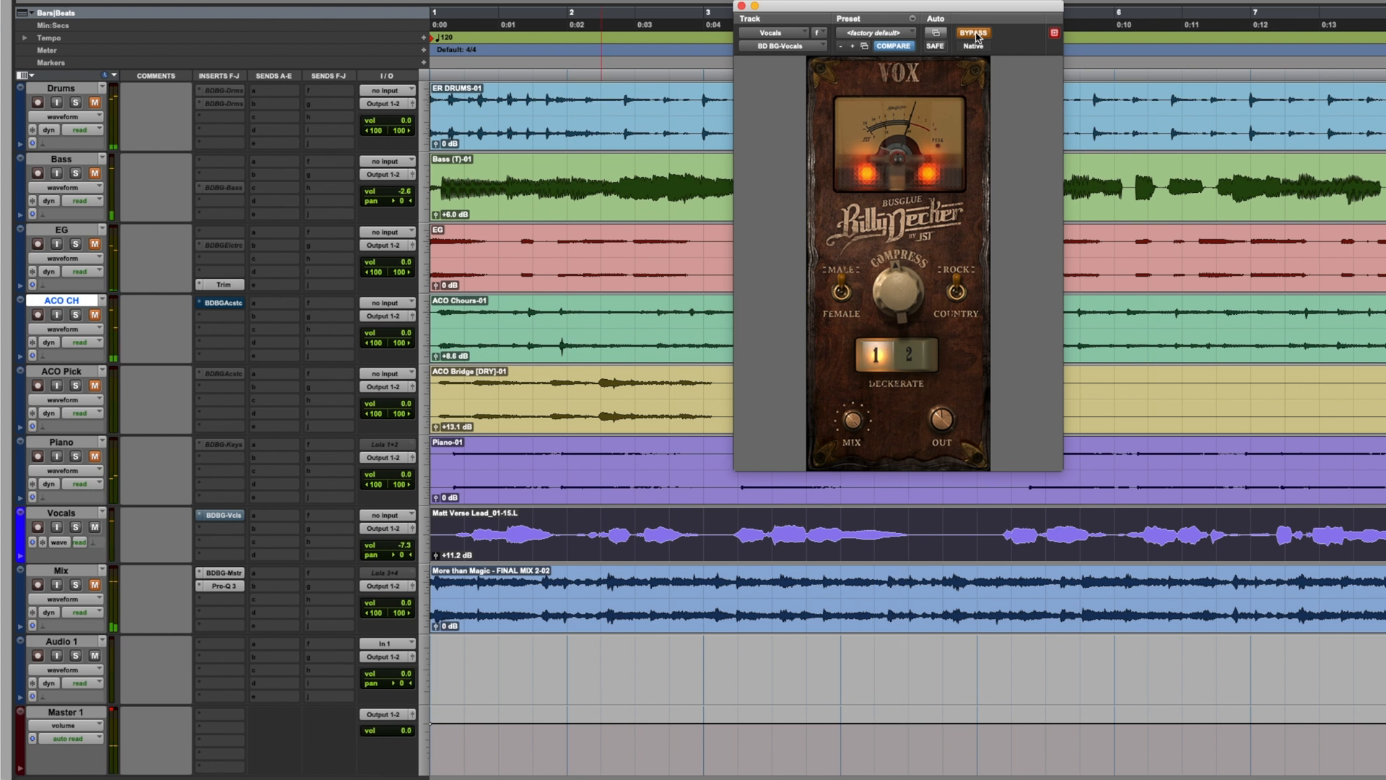
# Step: Reactivate the vocal plug-in and play the vocals while trying its Male/Female and Rock/Country switches
pyautogui.click(973, 32)
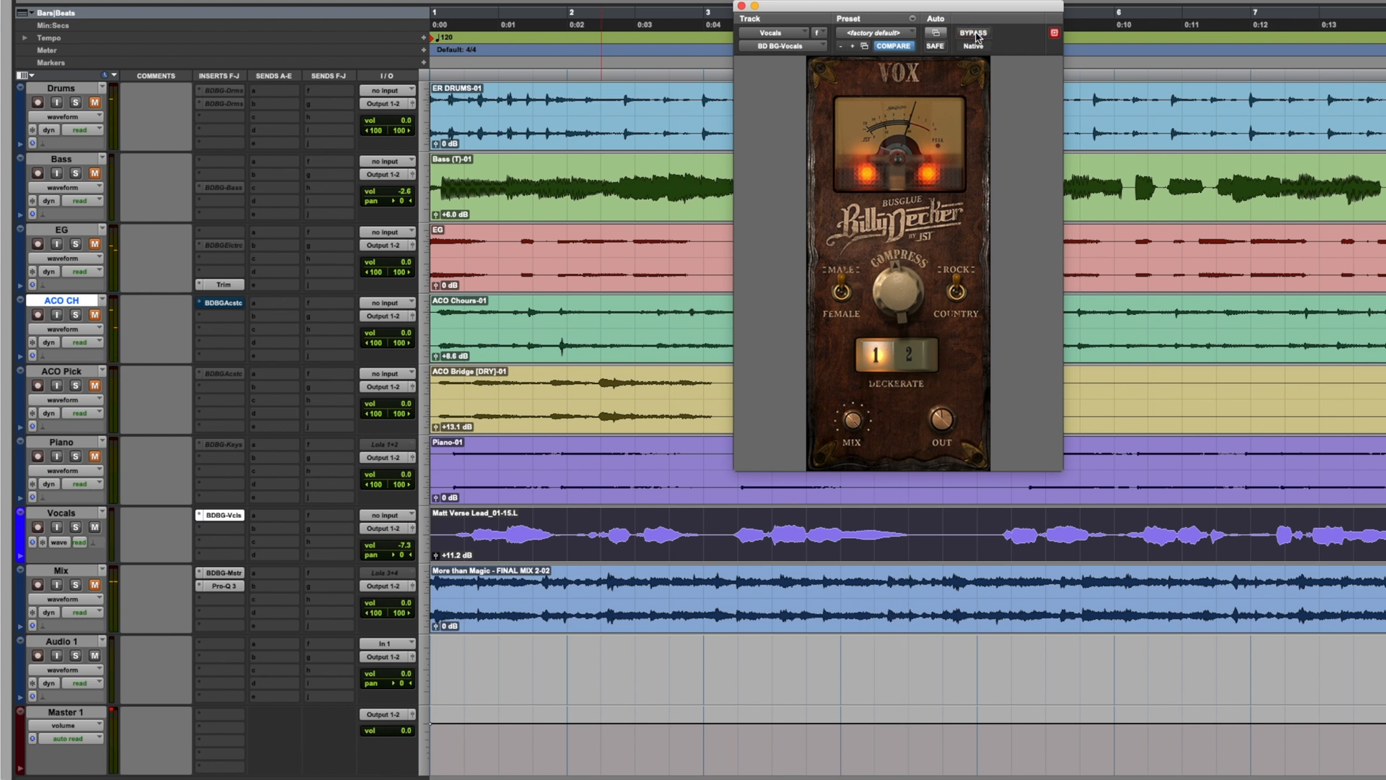
pyautogui.press('space')
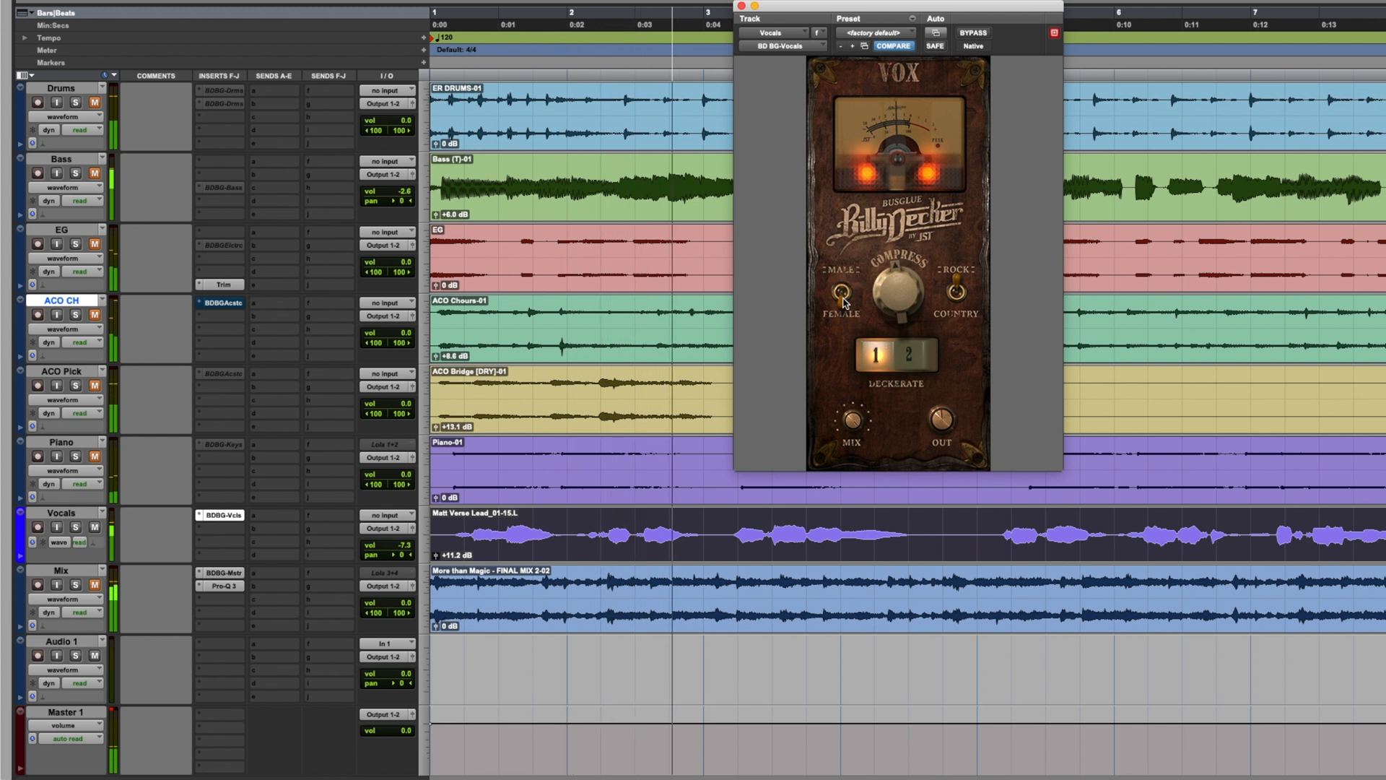
pyautogui.click(842, 293)
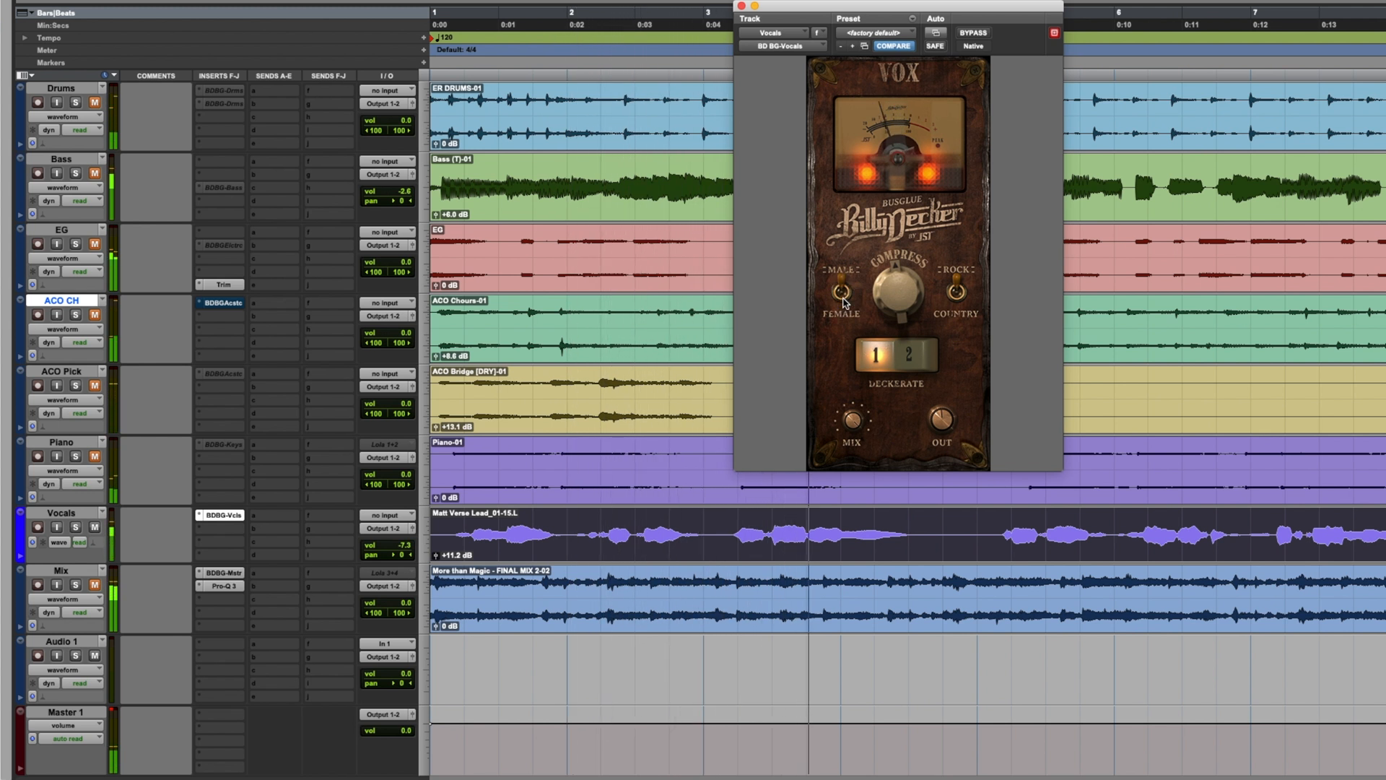
pyautogui.click(958, 296)
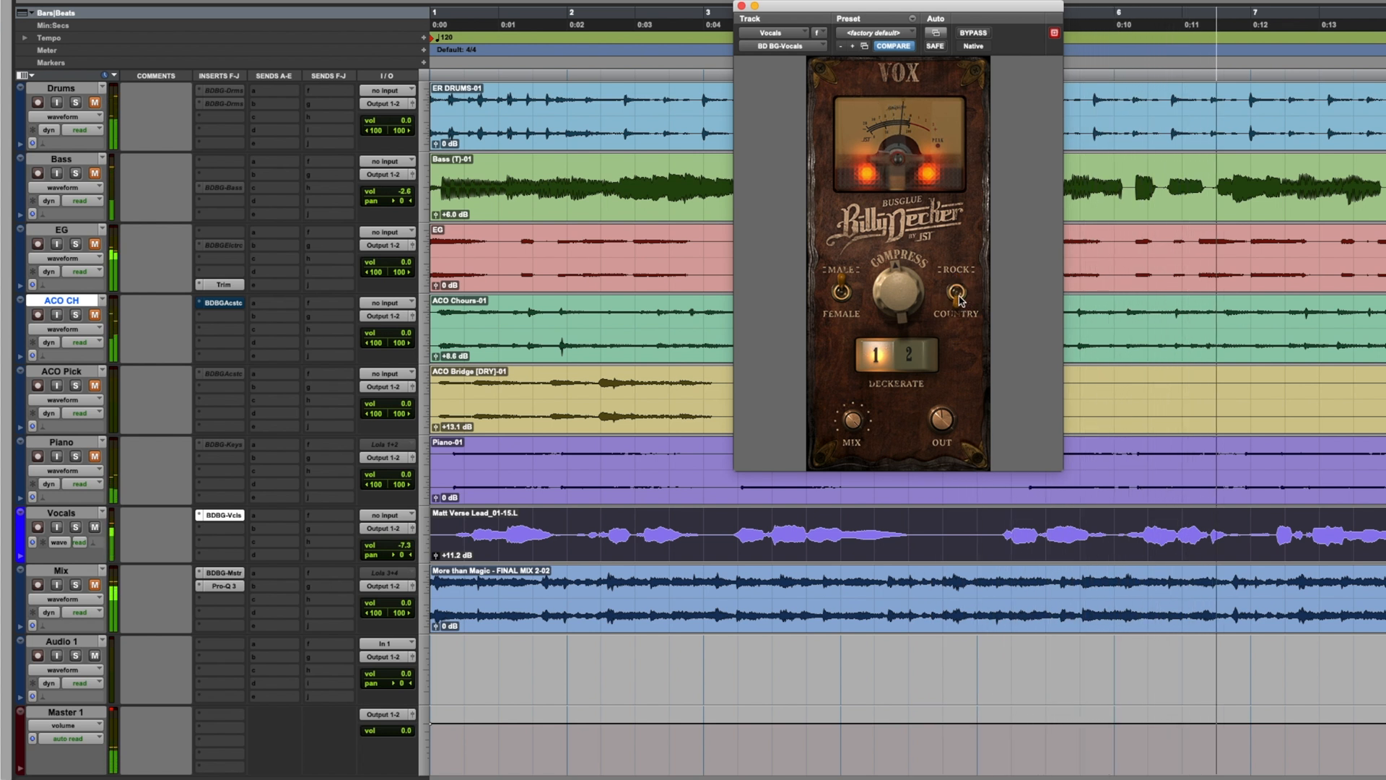
pyautogui.click(958, 296)
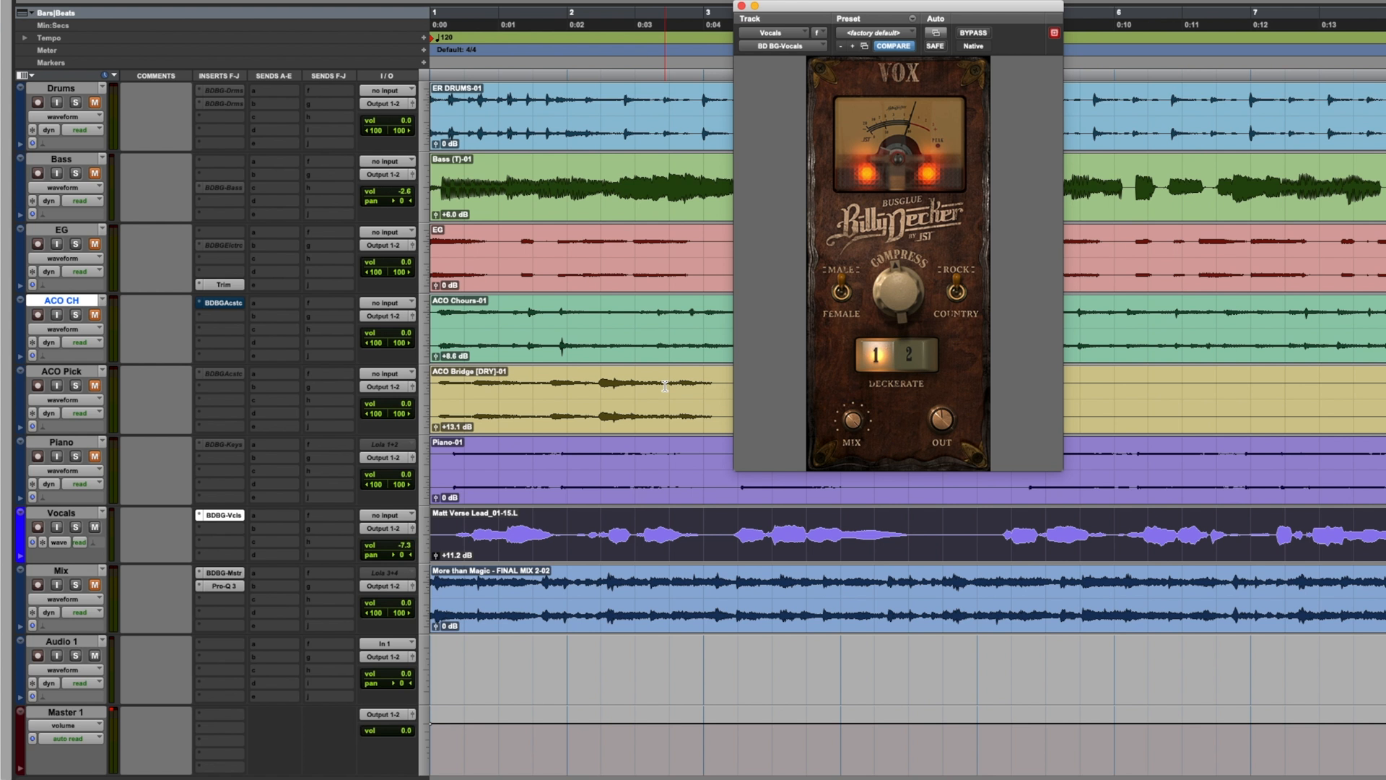
# Step: Play the vocals with a changed Compress setting, comparing the plug-in bypassed and active, and stop playback
pyautogui.press('space')
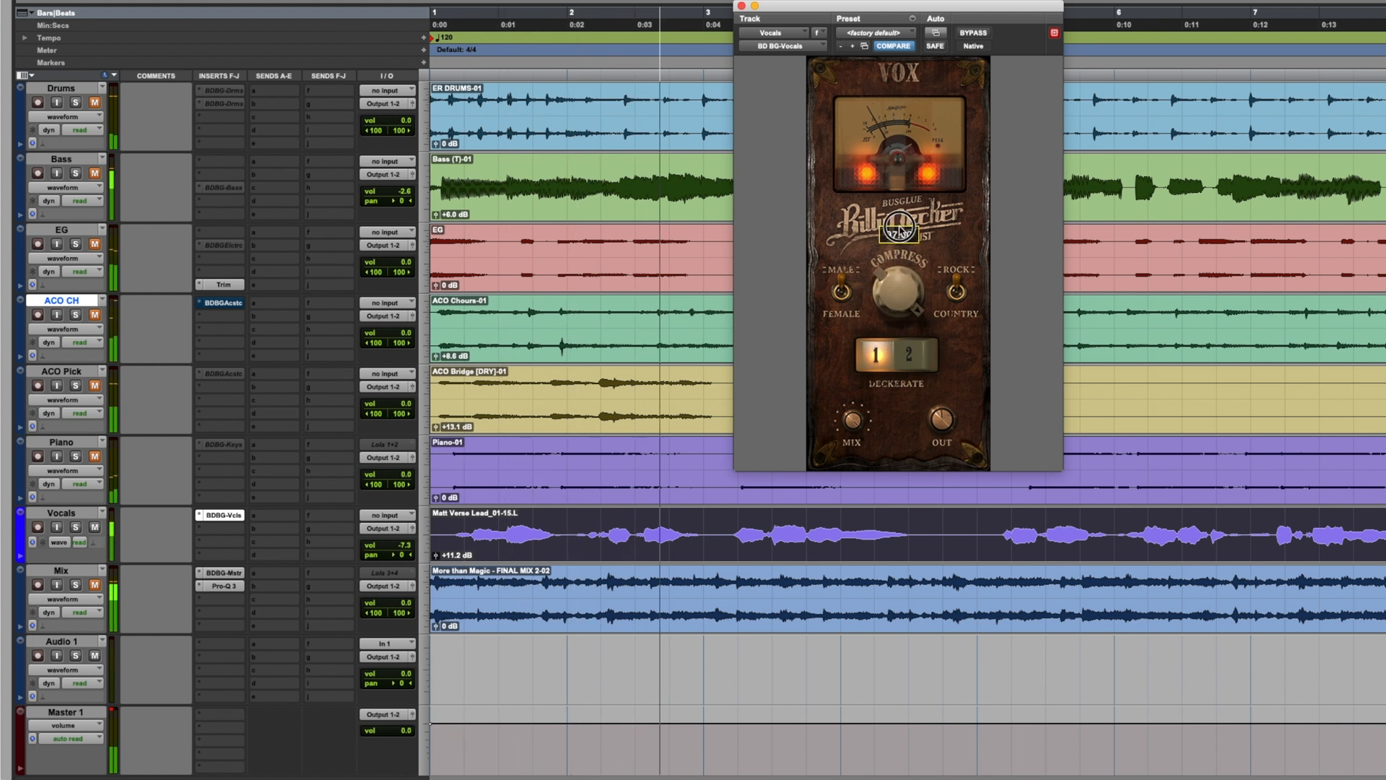
pyautogui.moveTo(899, 284)
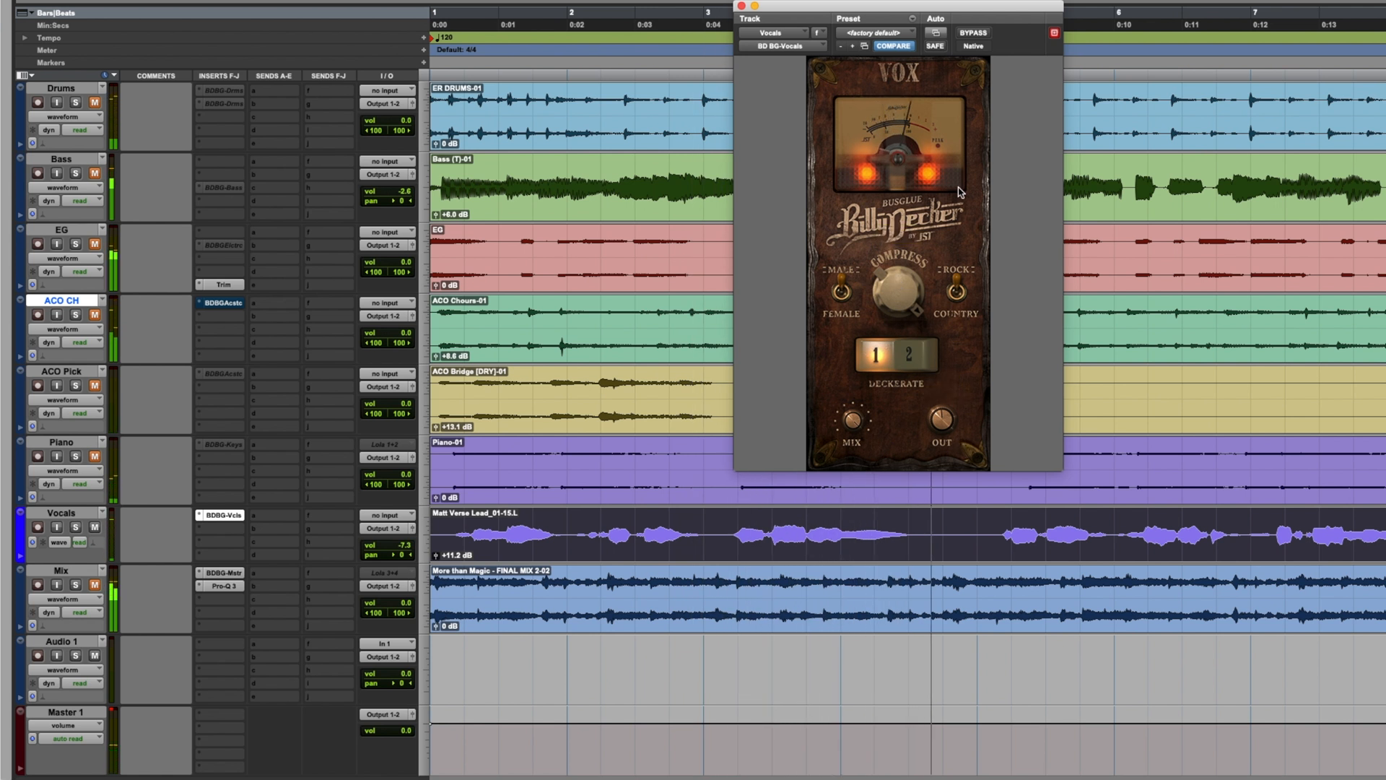
pyautogui.click(978, 34)
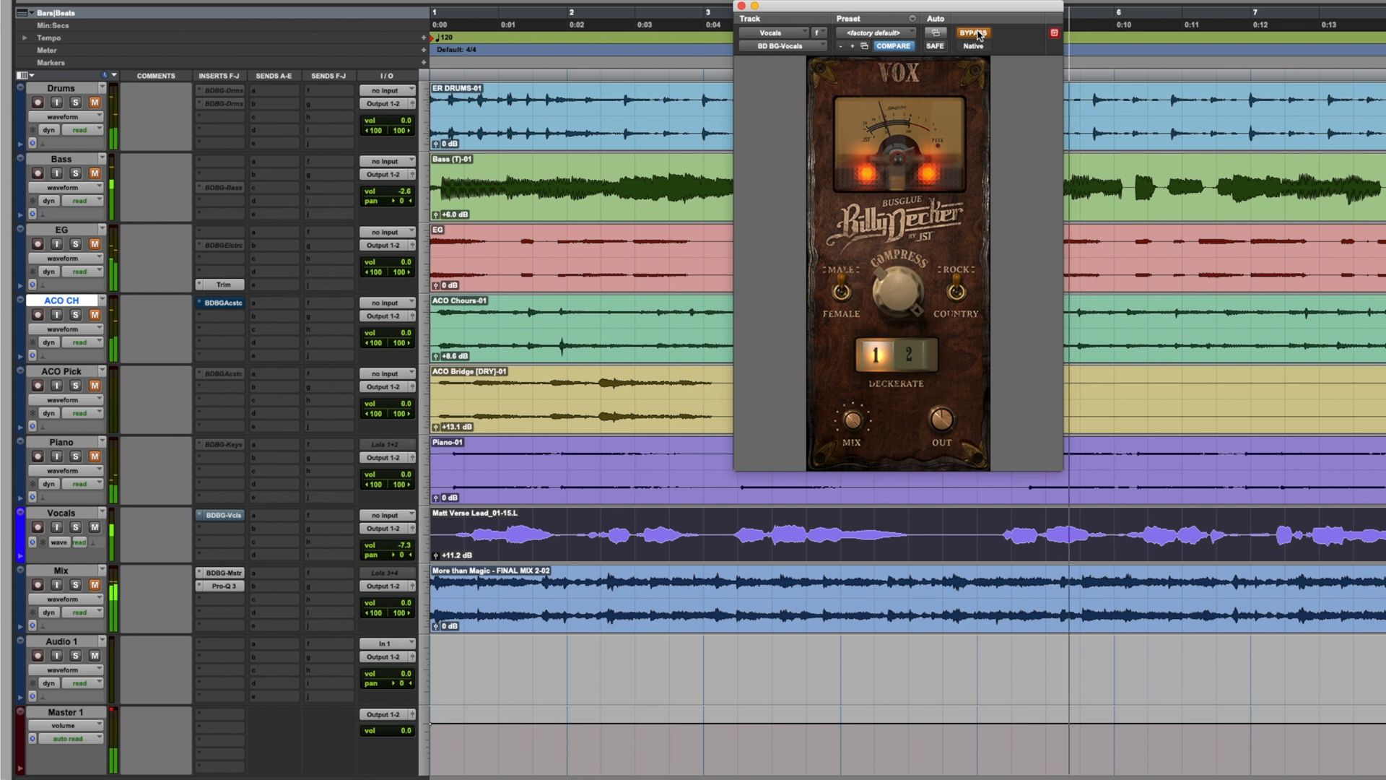
pyautogui.click(979, 34)
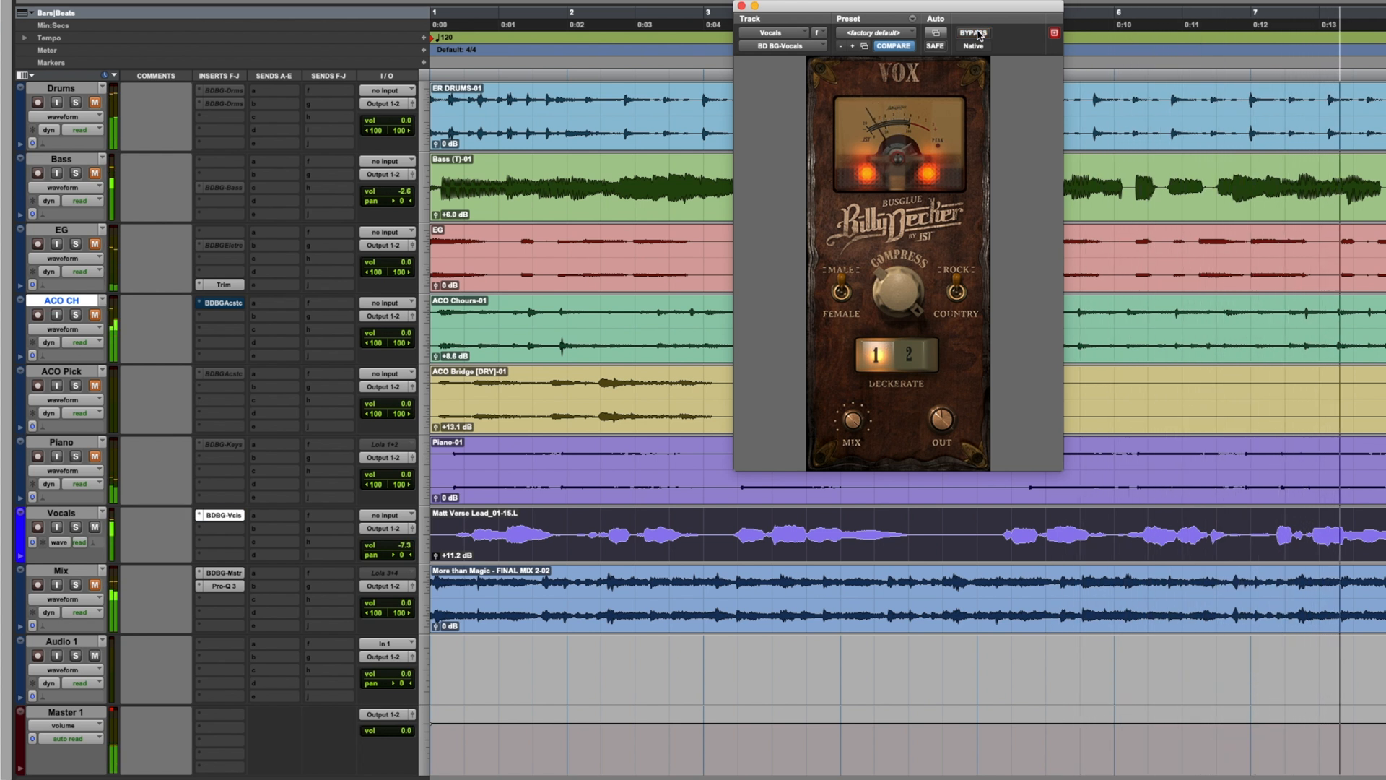
pyautogui.press('space')
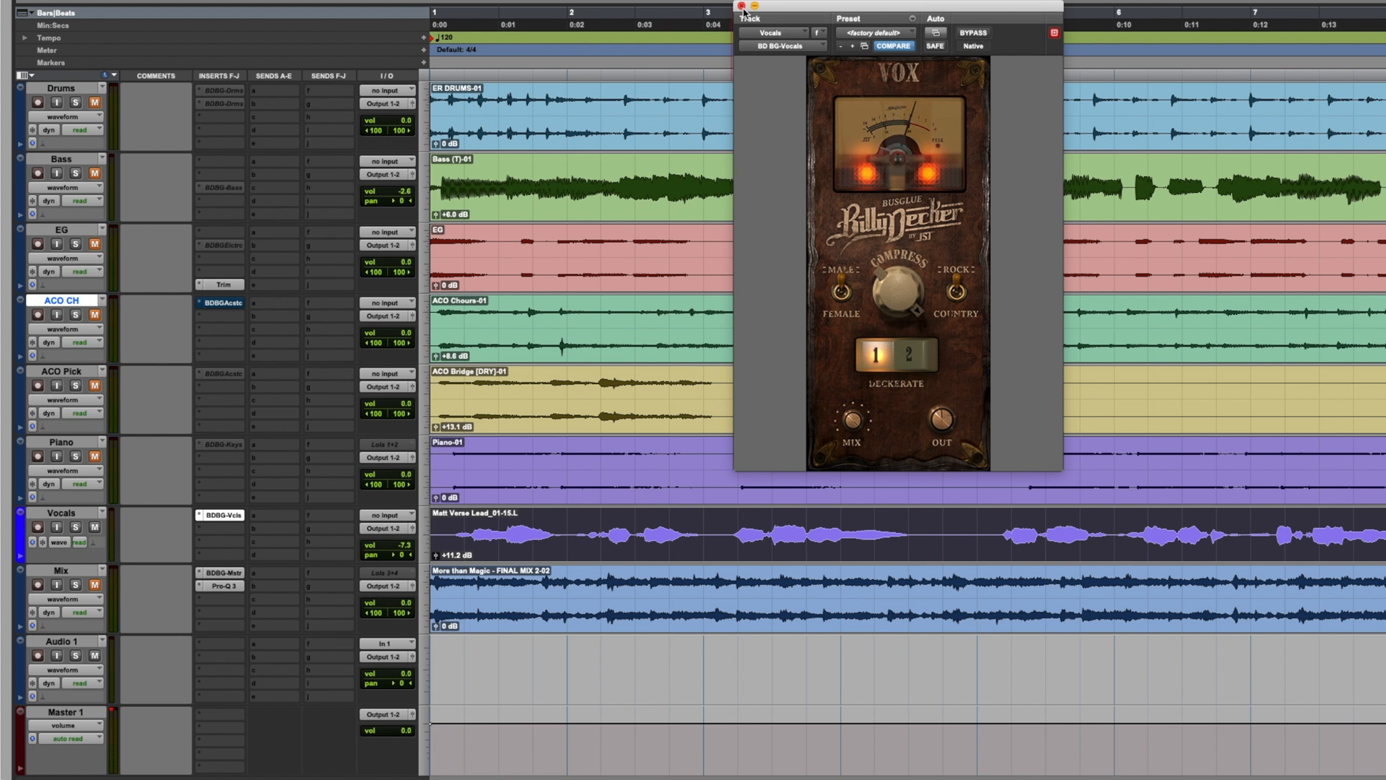
# Step: Readjust the vocal plug-in's Compress knob and close the plug-in window
pyautogui.moveTo(912, 313); pyautogui.dragTo(891, 195)
pyautogui.moveTo(899, 168)
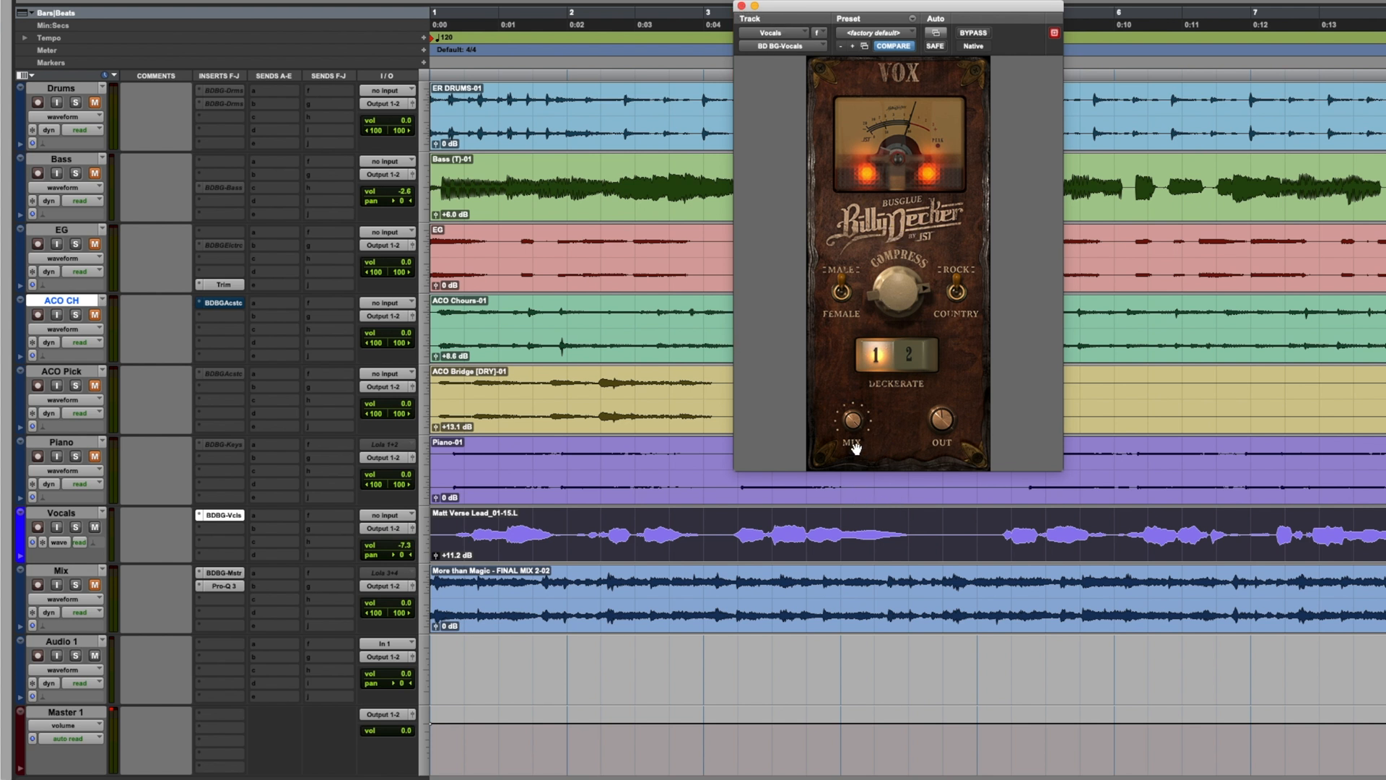
pyautogui.click(741, 6)
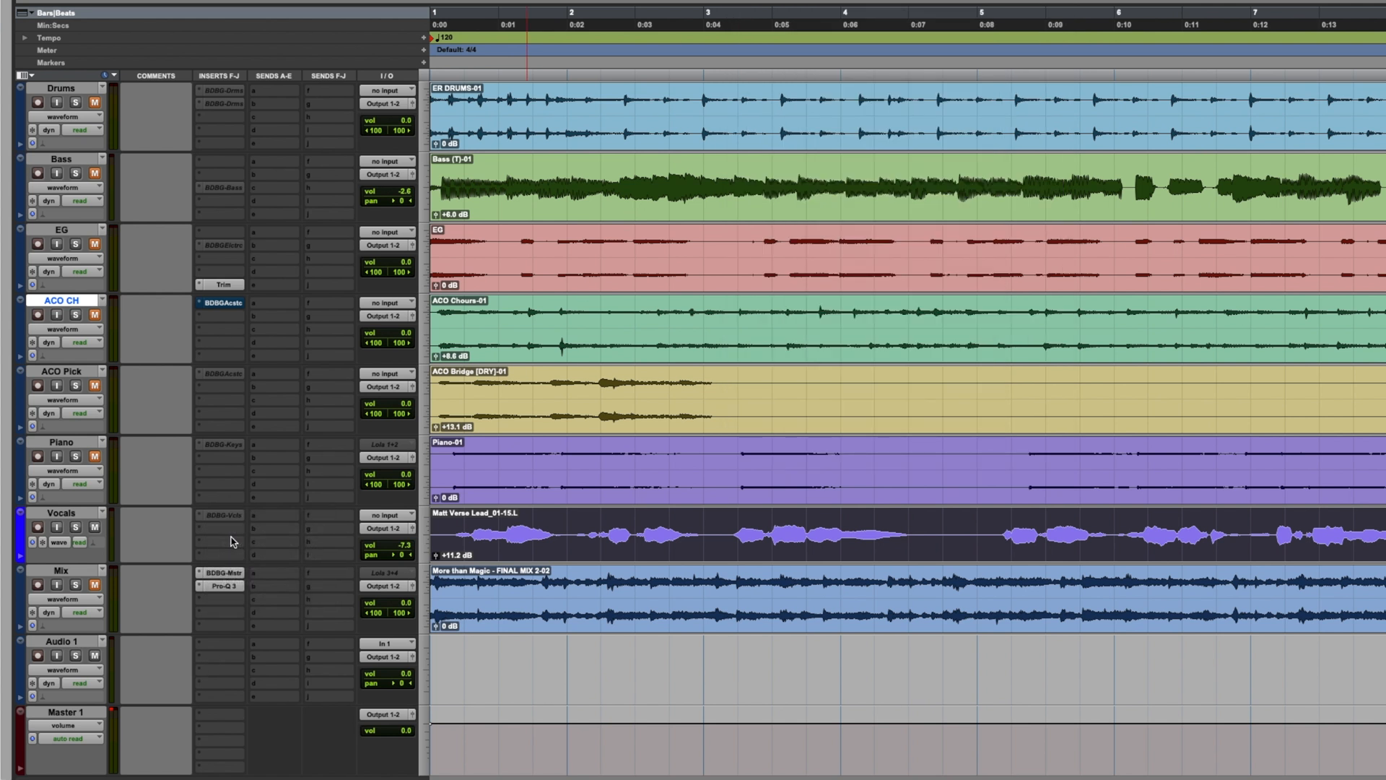
# Step: Open the BD BG-Master plug-in on the Mix track and bypass it
pyautogui.click(225, 572)
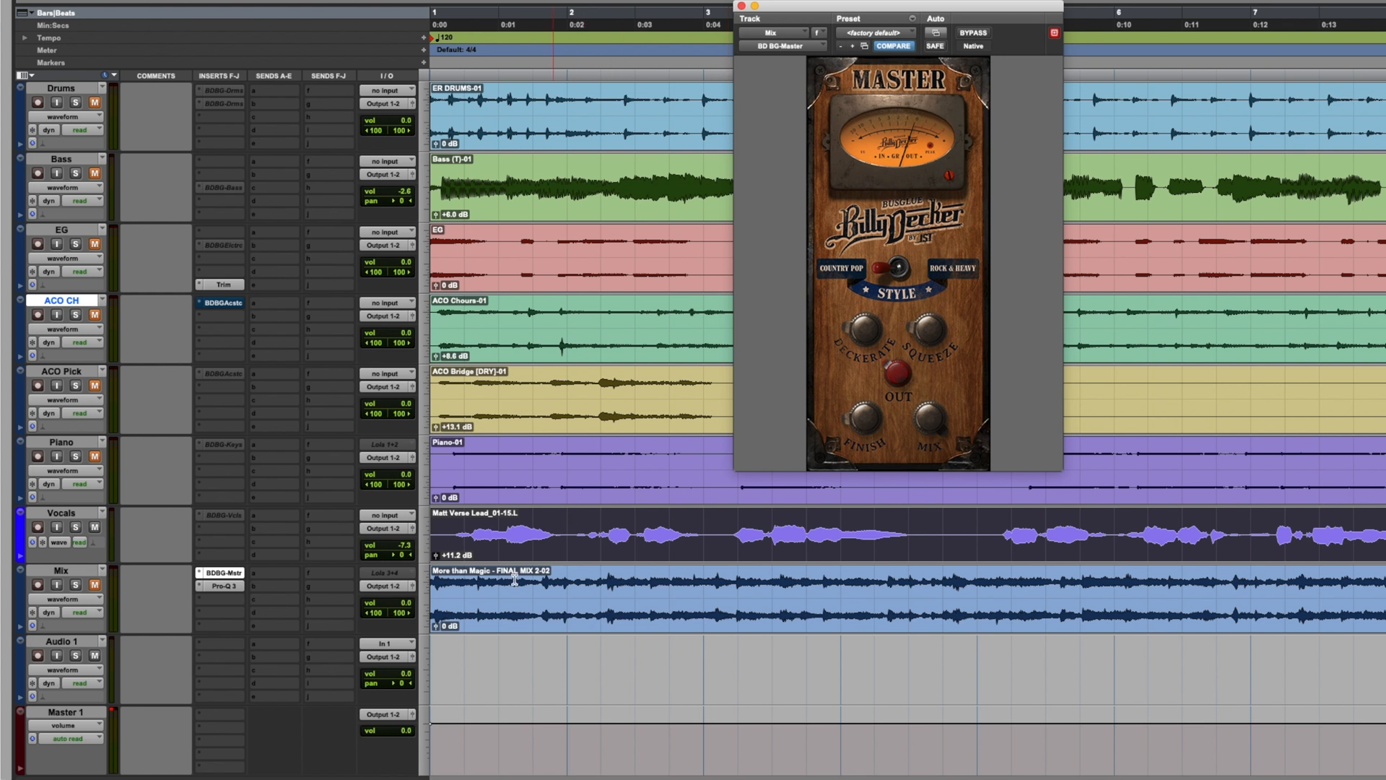
pyautogui.keyDown('super'); pyautogui.click(210, 573); pyautogui.keyUp('super')
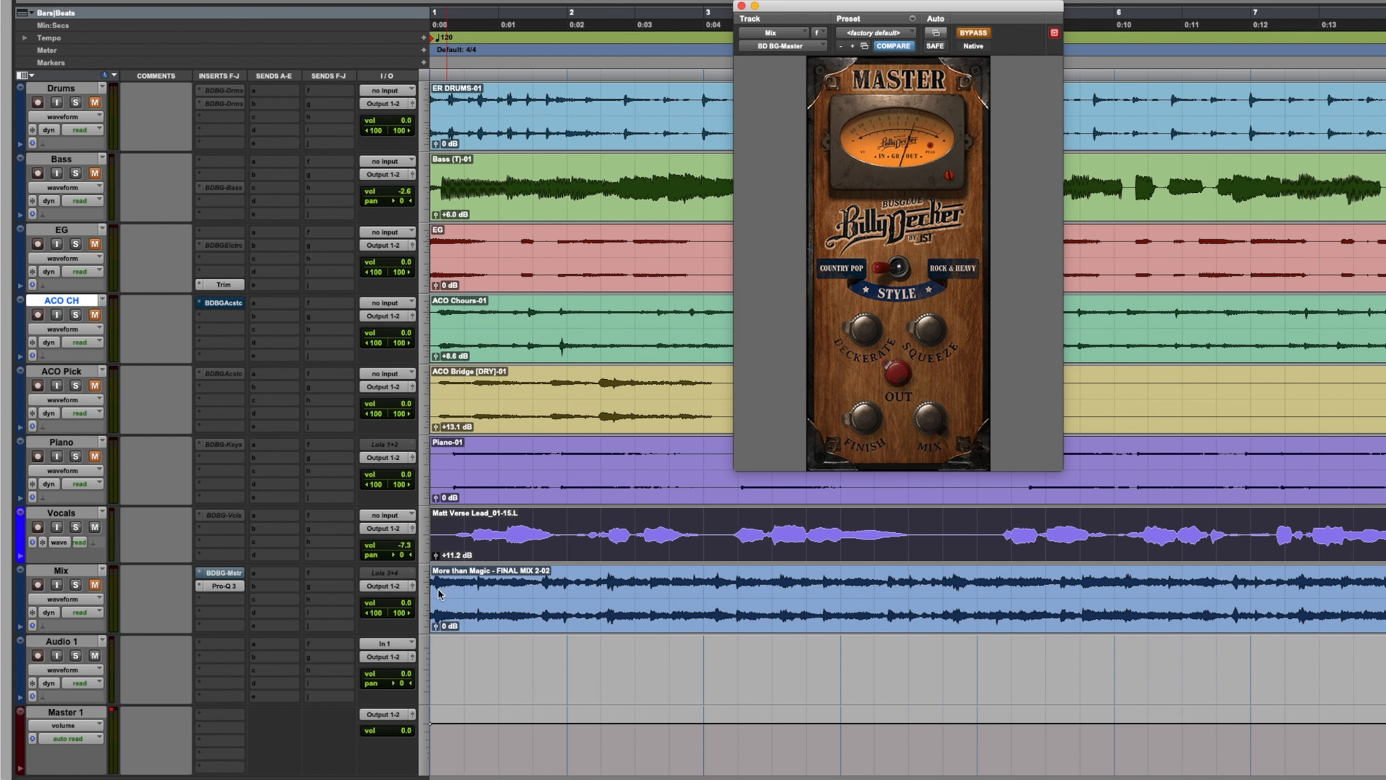
pyautogui.moveTo(872, 351)
pyautogui.moveTo(940, 339)
pyautogui.moveTo(941, 424)
# Step: Select the final mix clip, enlarge and unmute the Mix track, and play it with the master plug-in bypassed
pyautogui.click(1216, 615)
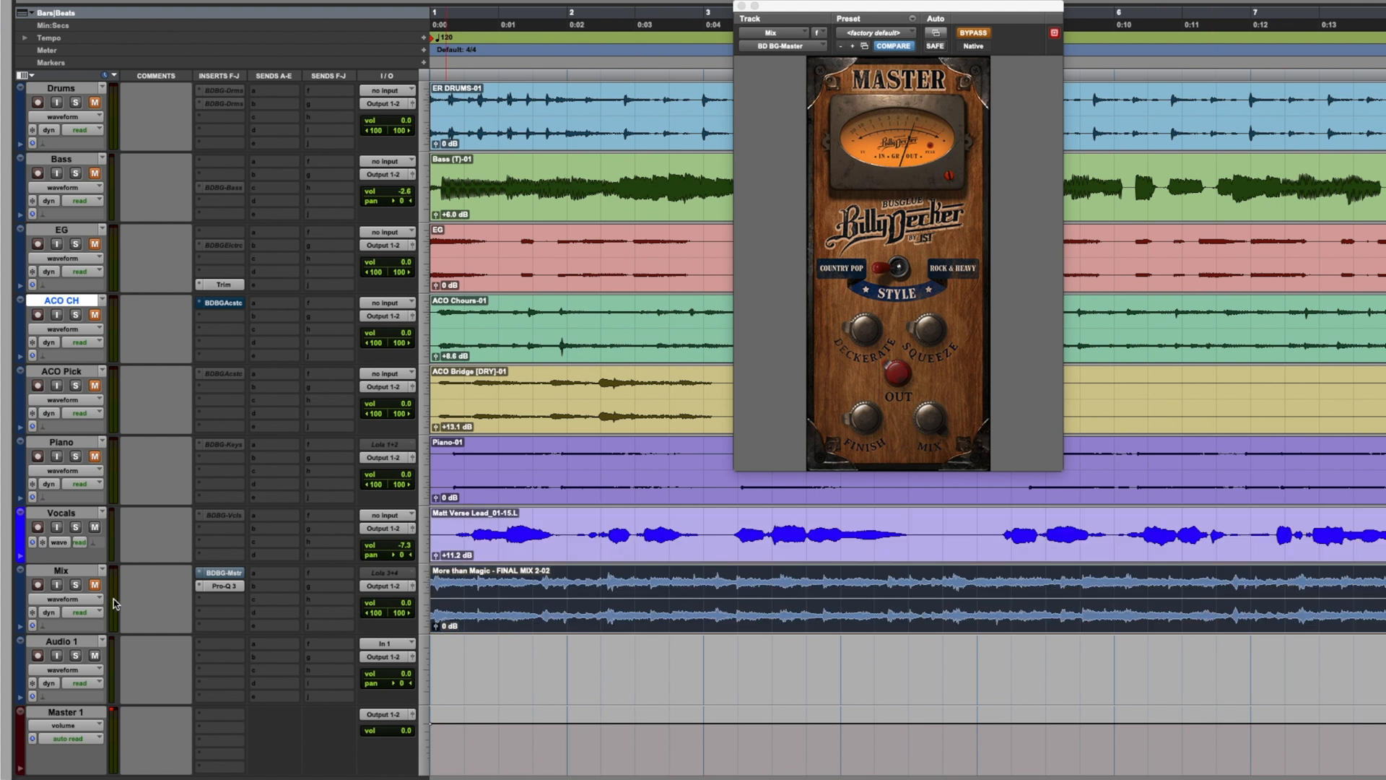
pyautogui.moveTo(85, 633); pyautogui.dragTo(83, 718)
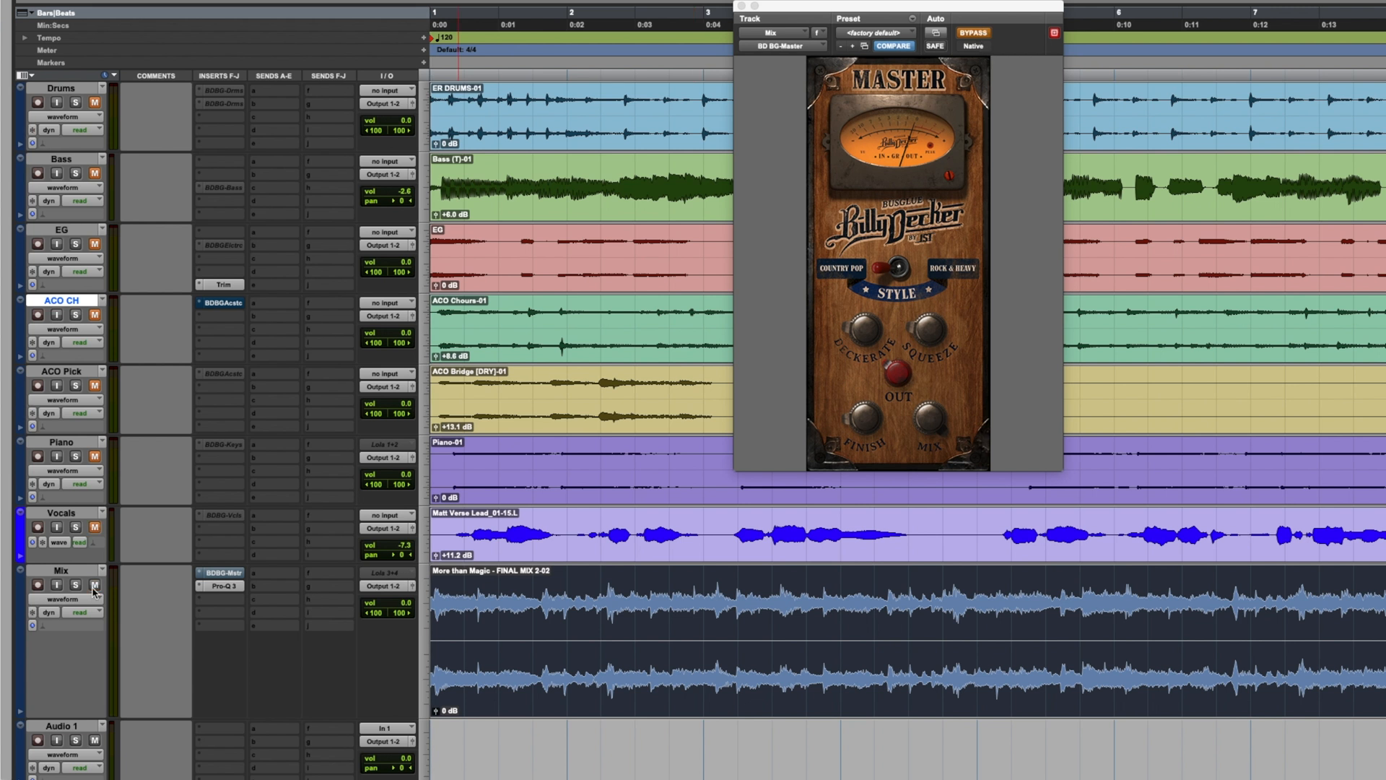
pyautogui.press('space')
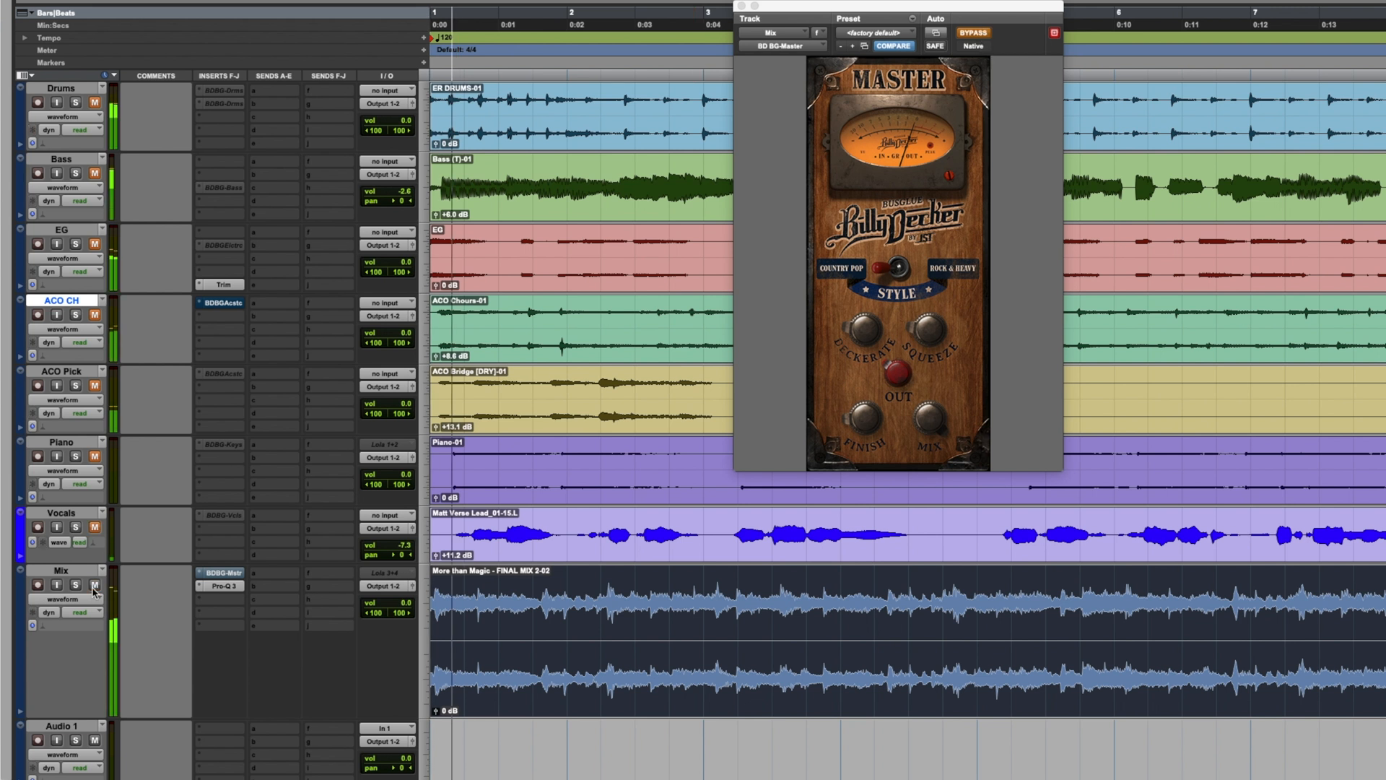
# Step: Compare the playing mix with the BD BG-Master plug-in active and bypassed, leave it active, and stop playback
pyautogui.keyDown('super'); pyautogui.click(219, 575); pyautogui.keyUp('super')
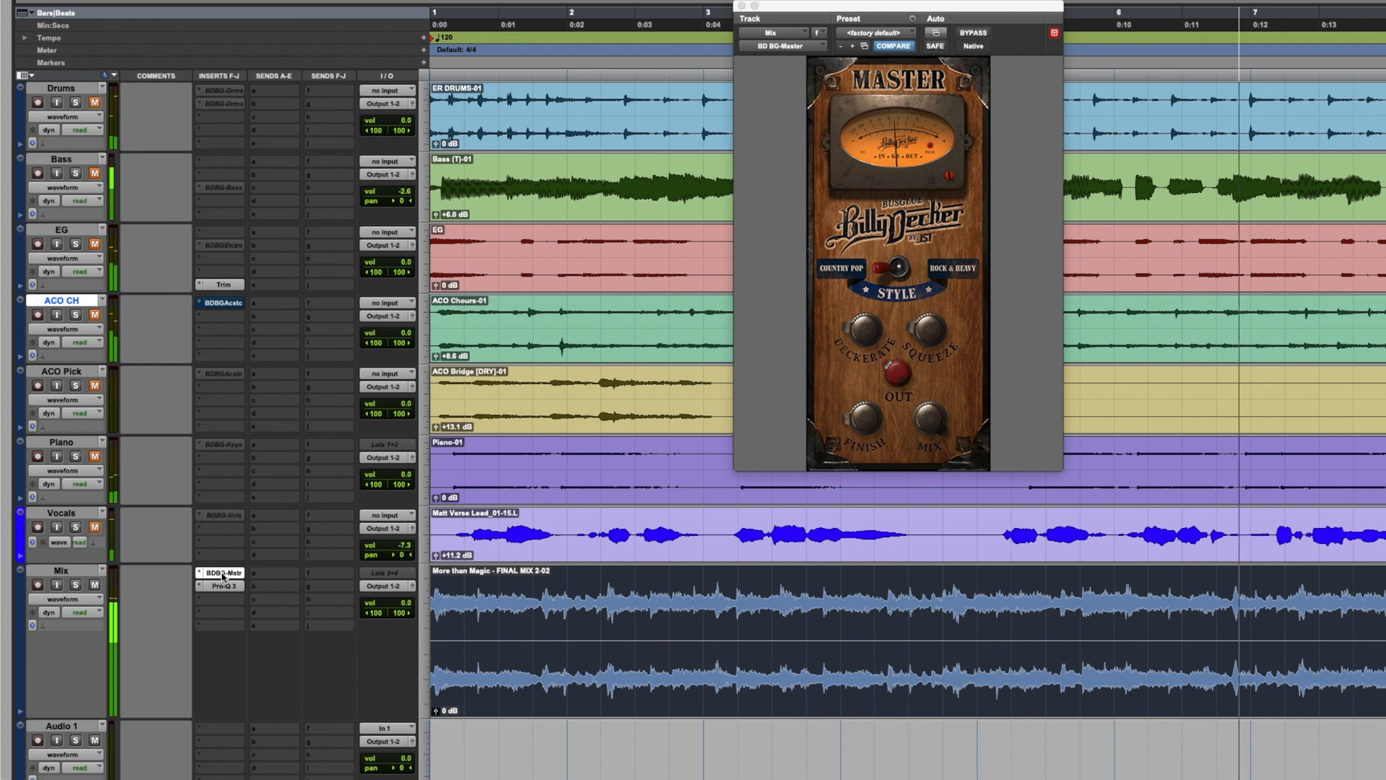
pyautogui.keyDown('super'); pyautogui.click(222, 575); pyautogui.keyUp('super')
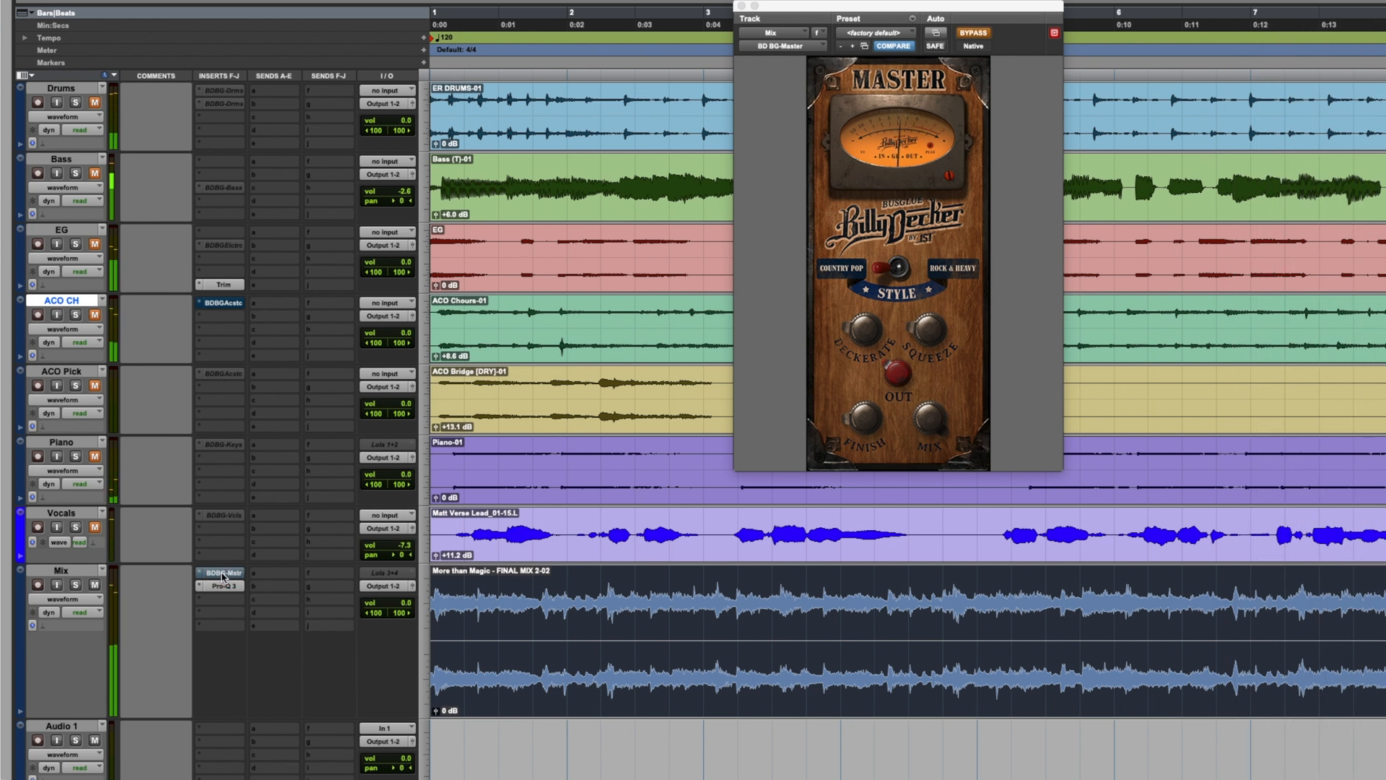
pyautogui.keyDown('super'); pyautogui.click(225, 575); pyautogui.keyUp('super')
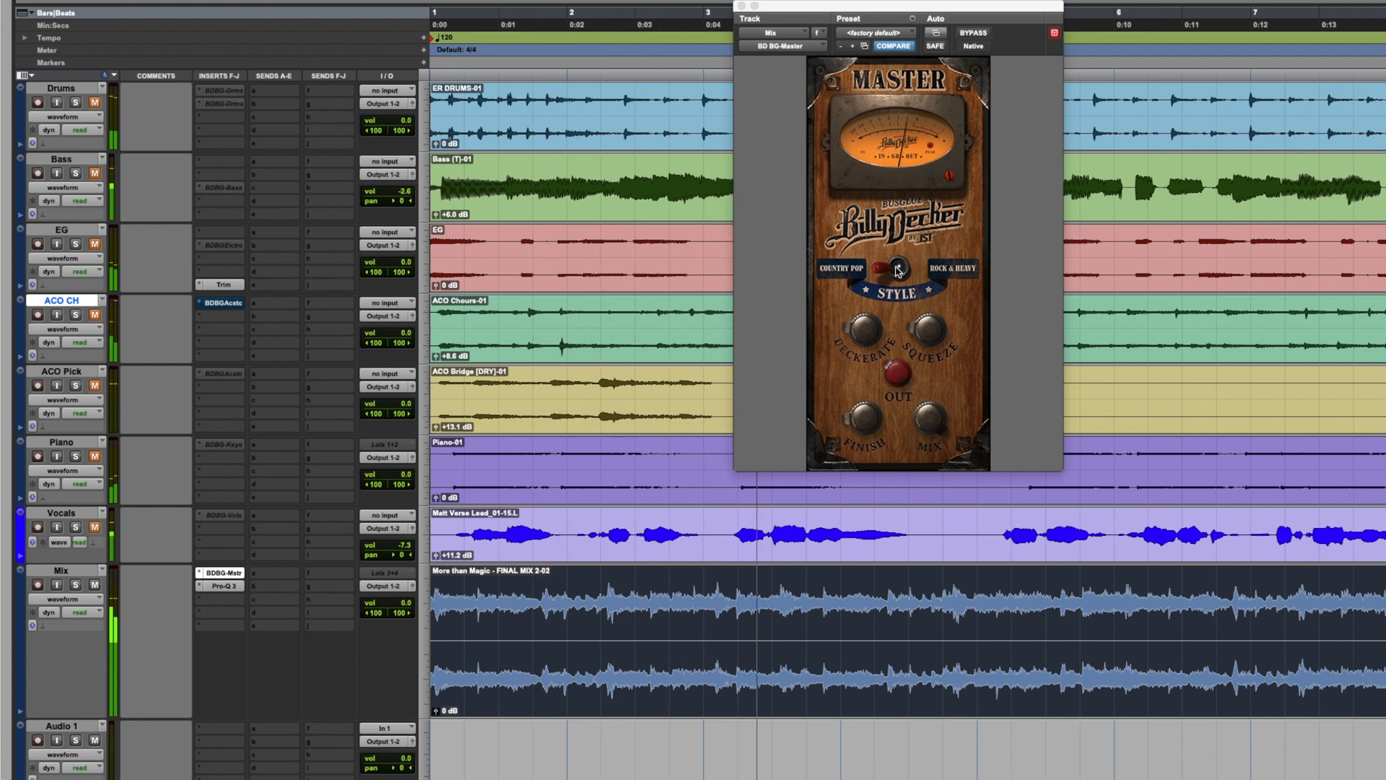
pyautogui.press('space')
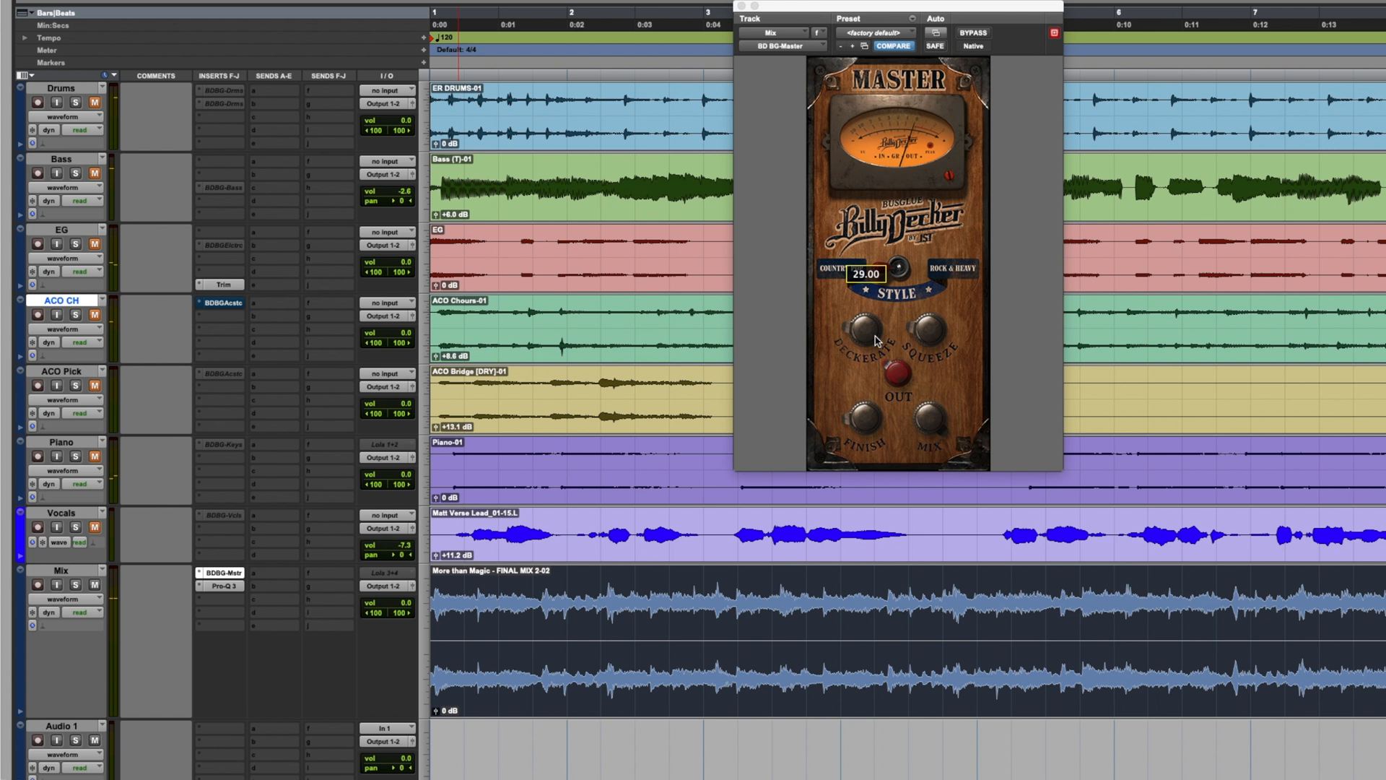
# Step: Restart playback of the mix from the beginning with the BD BG-Master plug-in active
pyautogui.press('space')
pyautogui.click(616, 570)
pyautogui.press('space')
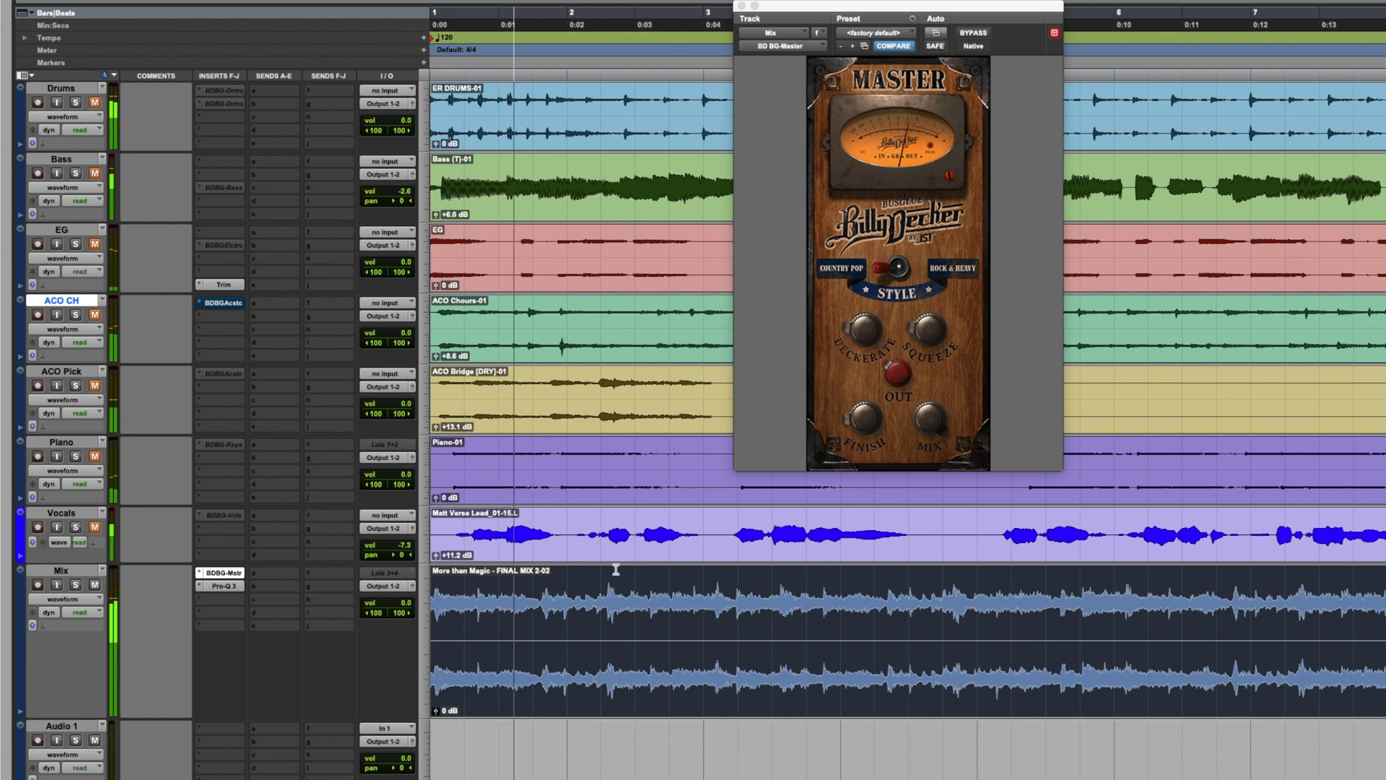
# Step: Audition different Deckerate and Squeeze amounts on the playing mix, checking the result against the bypassed sound
pyautogui.moveTo(865, 330); pyautogui.dragTo(874, 371)
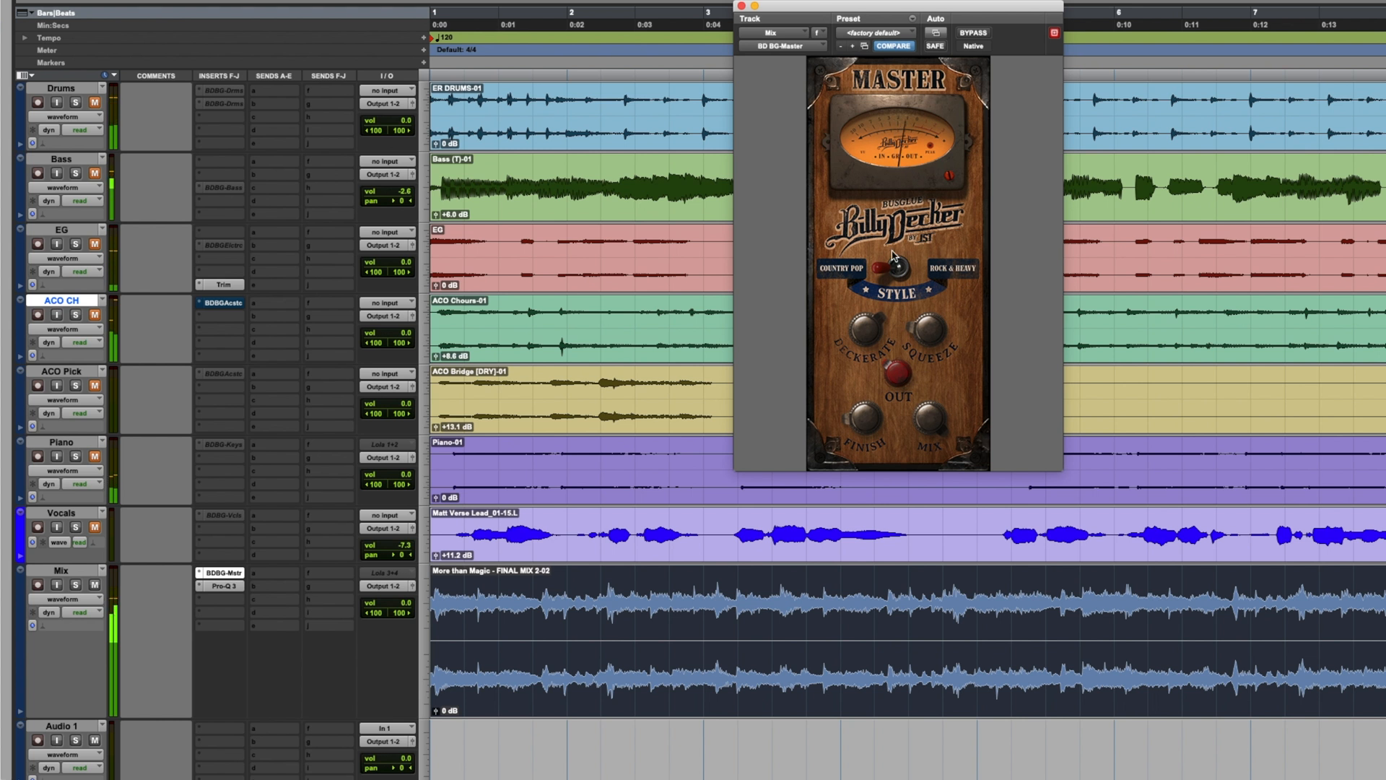
pyautogui.moveTo(870, 329); pyautogui.dragTo(871, 380)
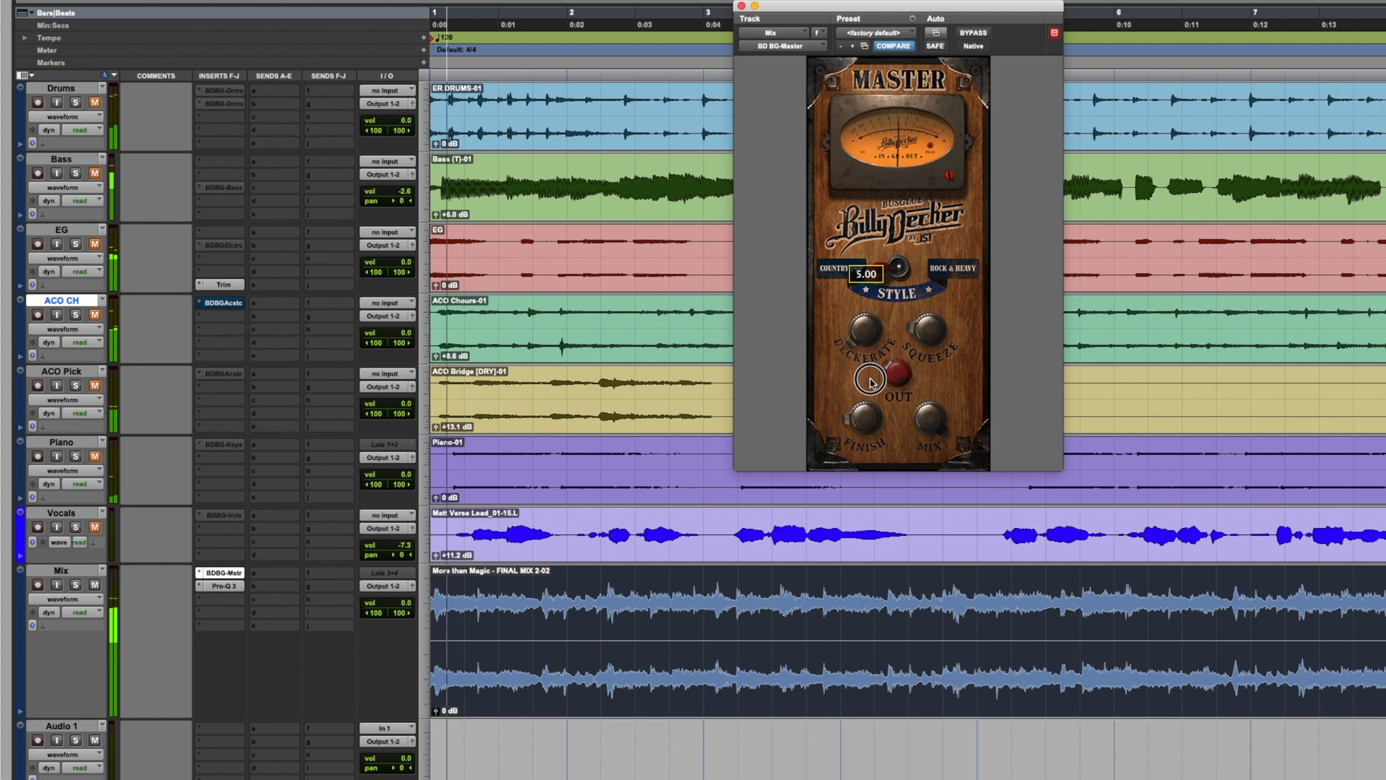
pyautogui.moveTo(930, 335); pyautogui.dragTo(935, 309)
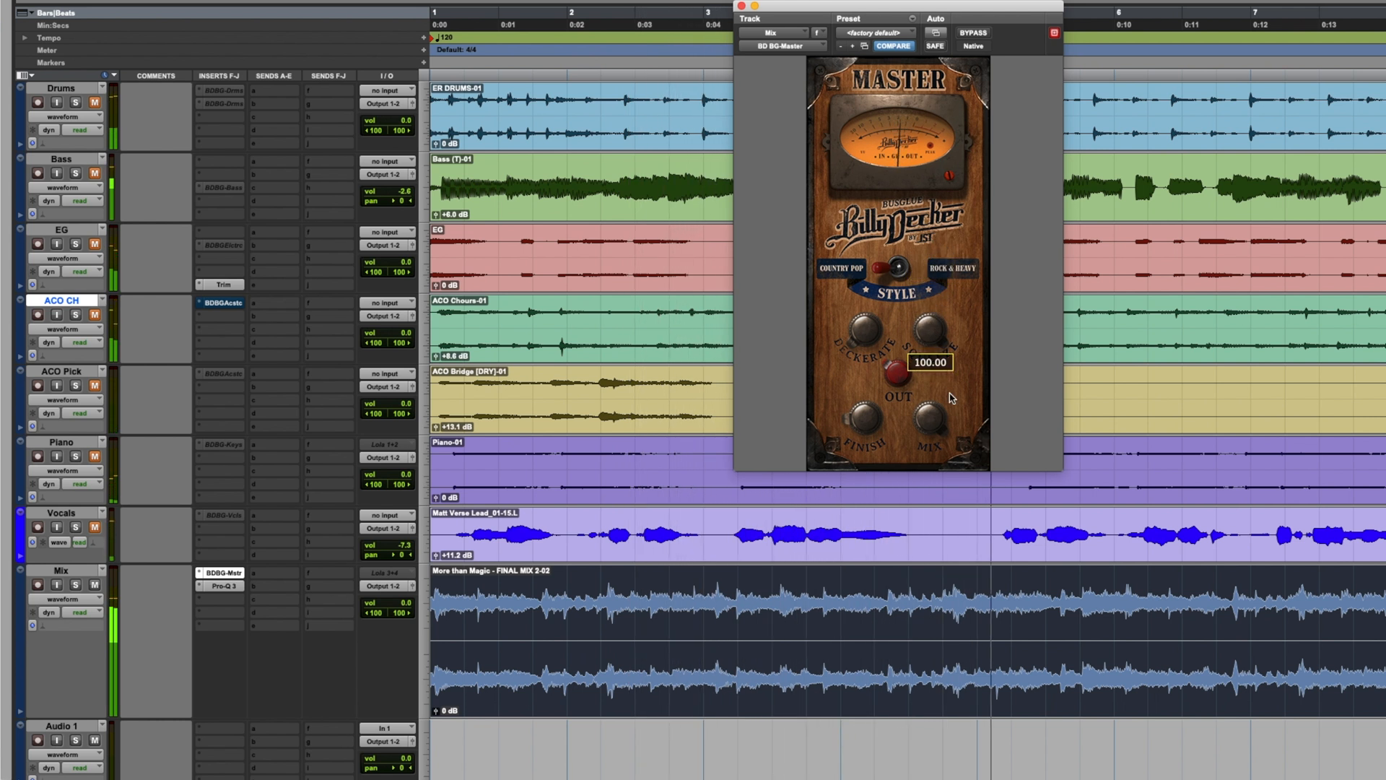
pyautogui.click(978, 33)
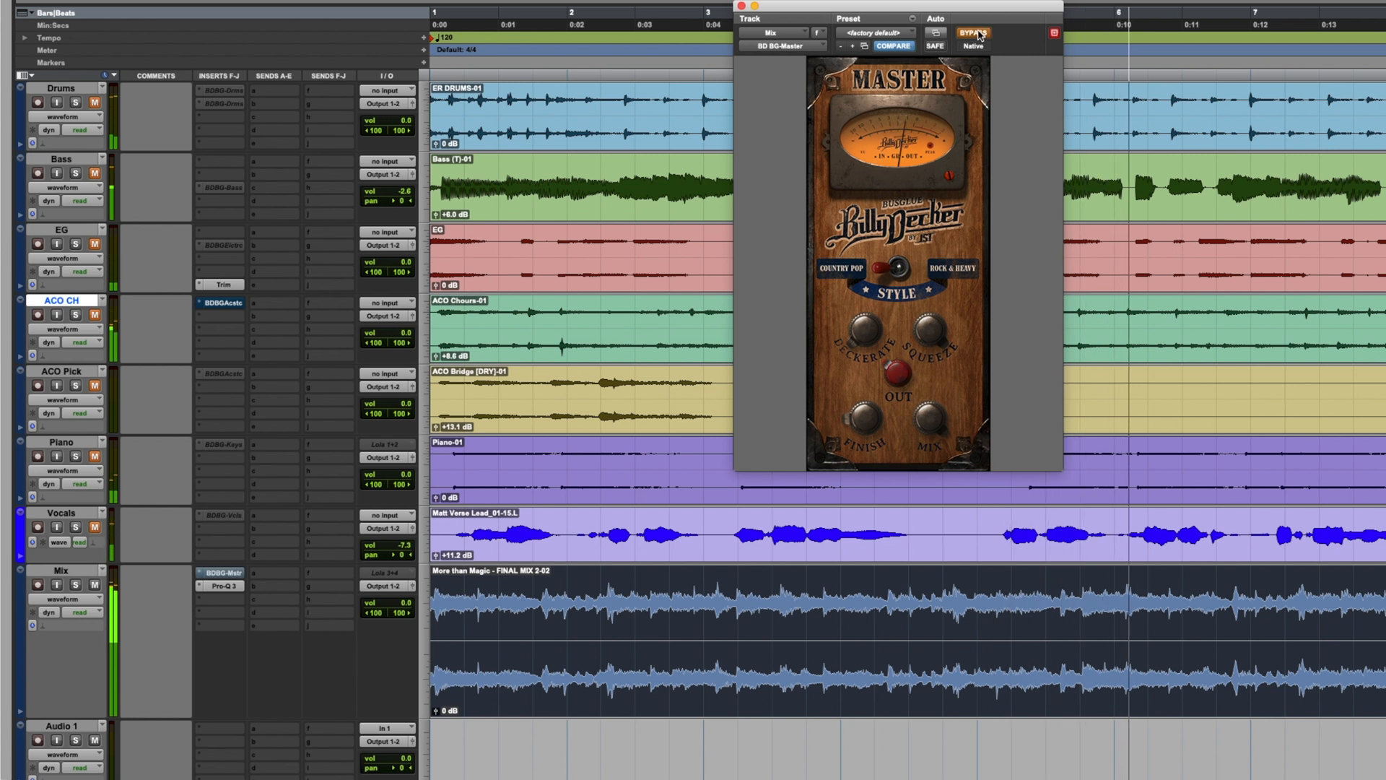
pyautogui.click(978, 33)
# Step: Readjust the master plug-in's Squeeze and Finish controls and raise Deckerate to 100 during playback
pyautogui.moveTo(942, 342)
pyautogui.moveTo(941, 342); pyautogui.dragTo(936, 490)
pyautogui.moveTo(878, 404)
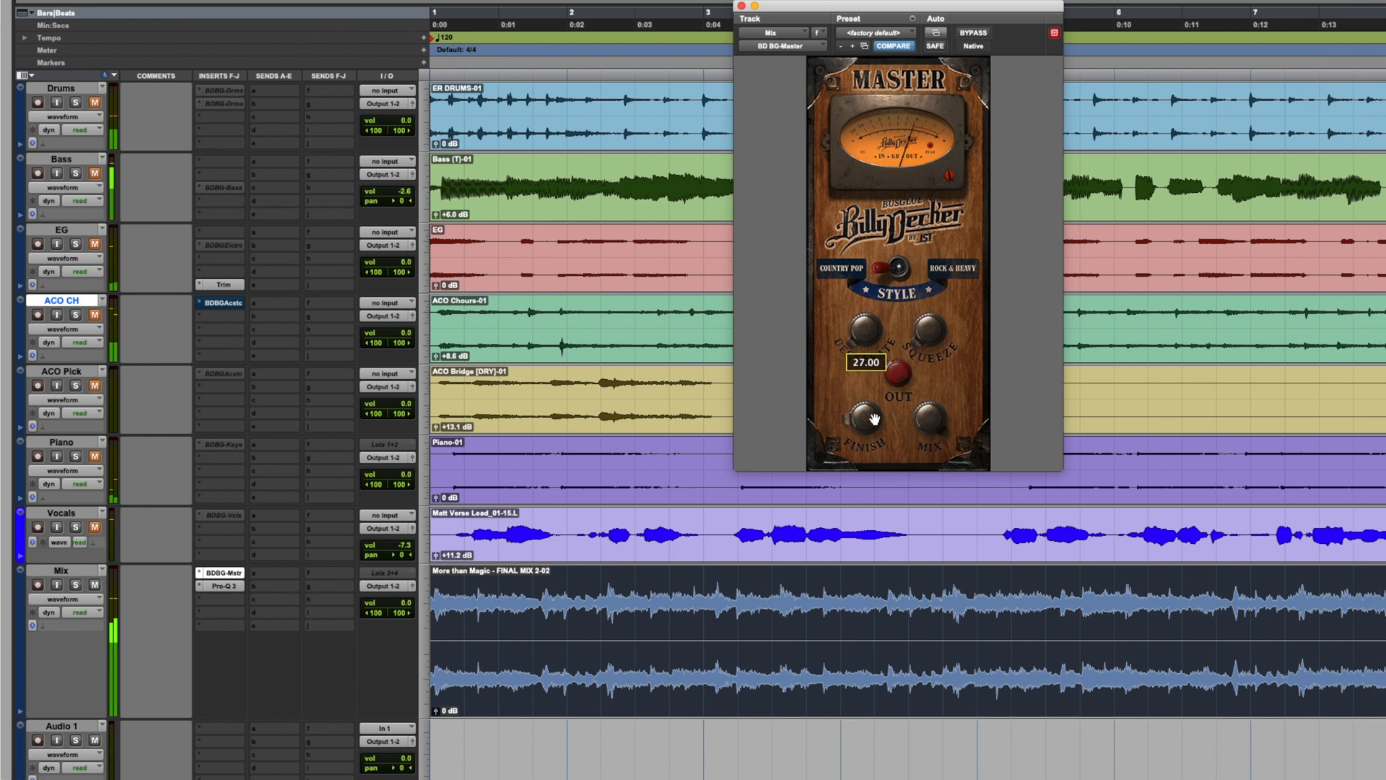
pyautogui.moveTo(881, 402)
pyautogui.mouseDown()
pyautogui.moveTo(878, 422)
pyautogui.moveTo(958, 255)
pyautogui.moveTo(874, 278)
pyautogui.moveTo(874, 318)
pyautogui.moveTo(890, 276)
pyautogui.moveTo(931, 350)
pyautogui.moveTo(895, 357)
pyautogui.moveTo(882, 323)
pyautogui.moveTo(915, 375)
pyautogui.moveTo(874, 334)
pyautogui.moveTo(868, 408)
pyautogui.moveTo(874, 391)
pyautogui.mouseUp()
pyautogui.moveTo(871, 334)
pyautogui.mouseDown()
pyautogui.moveTo(865, 395)
pyautogui.moveTo(888, 322)
pyautogui.mouseUp()
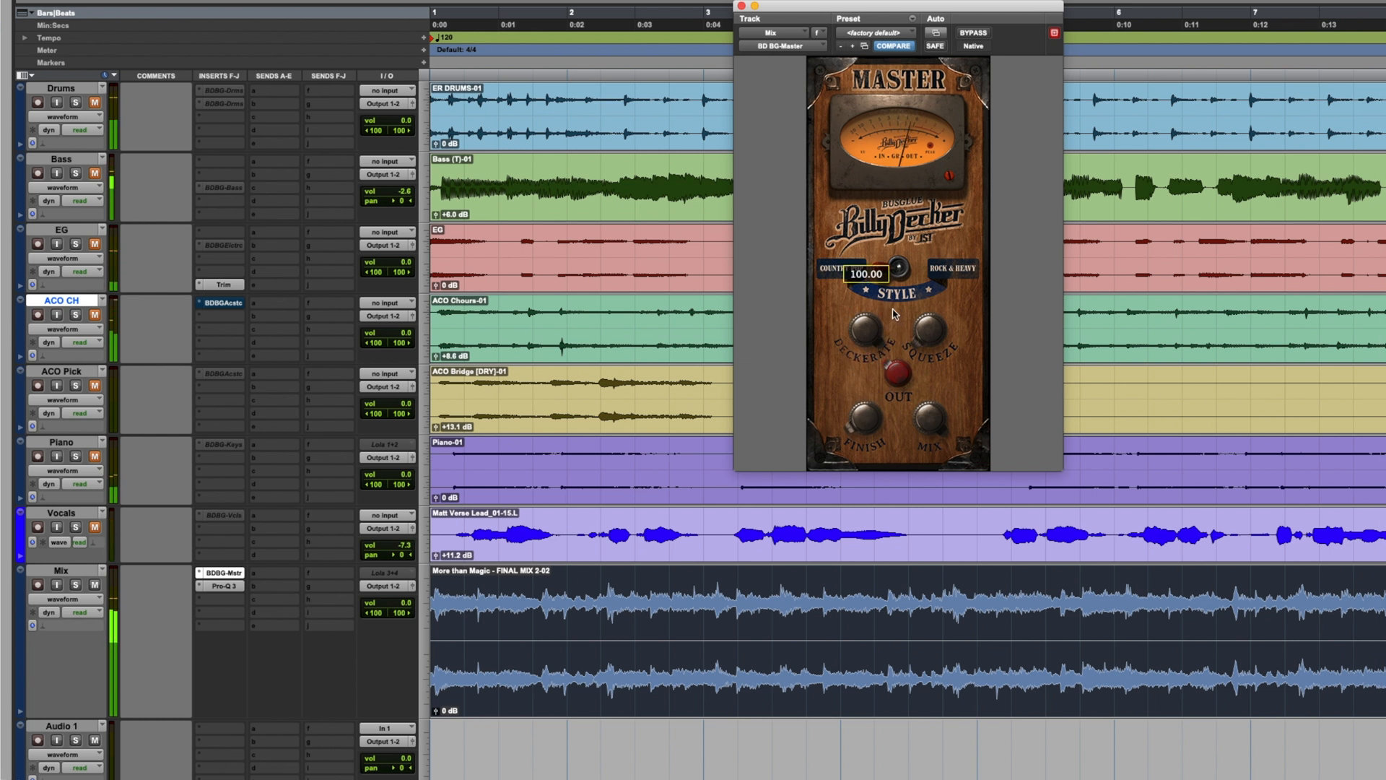
# Step: Restart the mix and compare the Rock & Heavy style with Country Pop, returning to Country Pop
pyautogui.press('space')
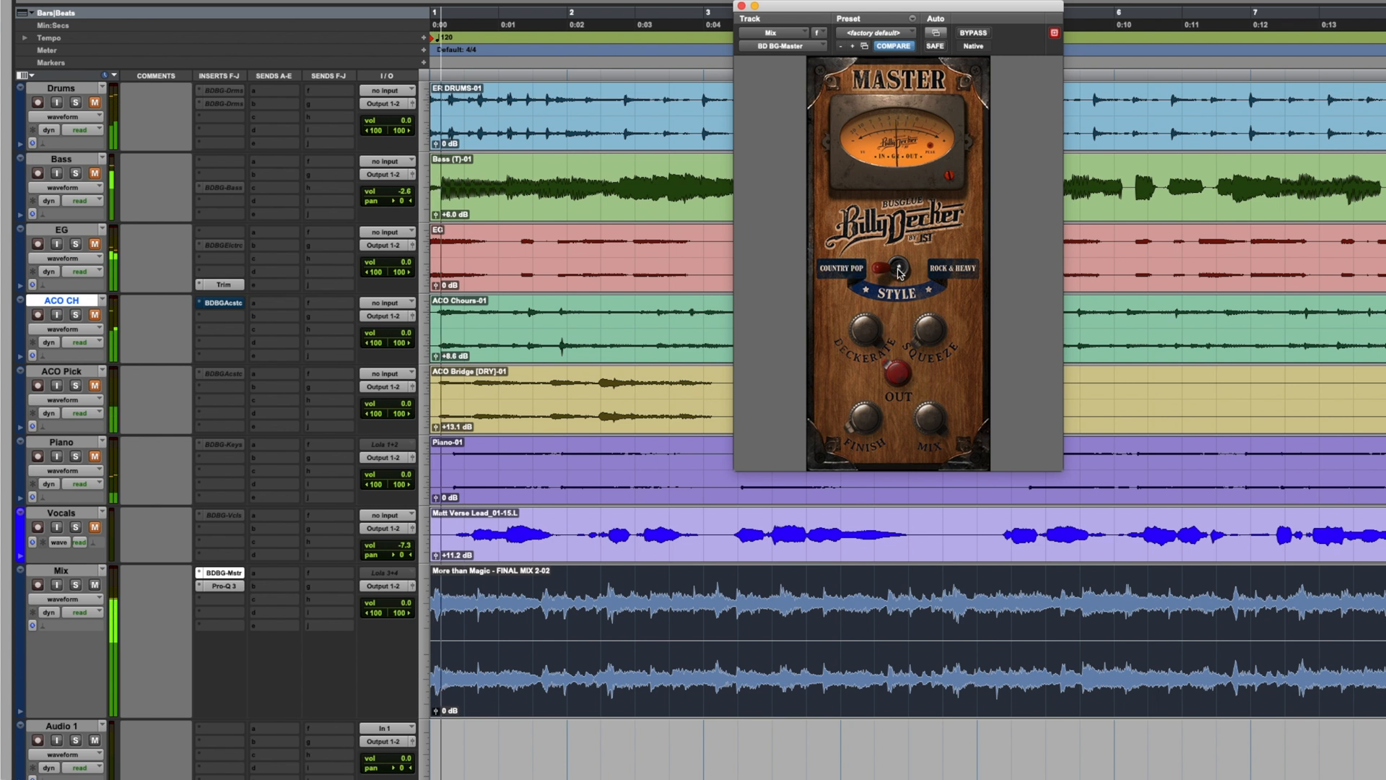
pyautogui.moveTo(899, 270); pyautogui.dragTo(901, 273)
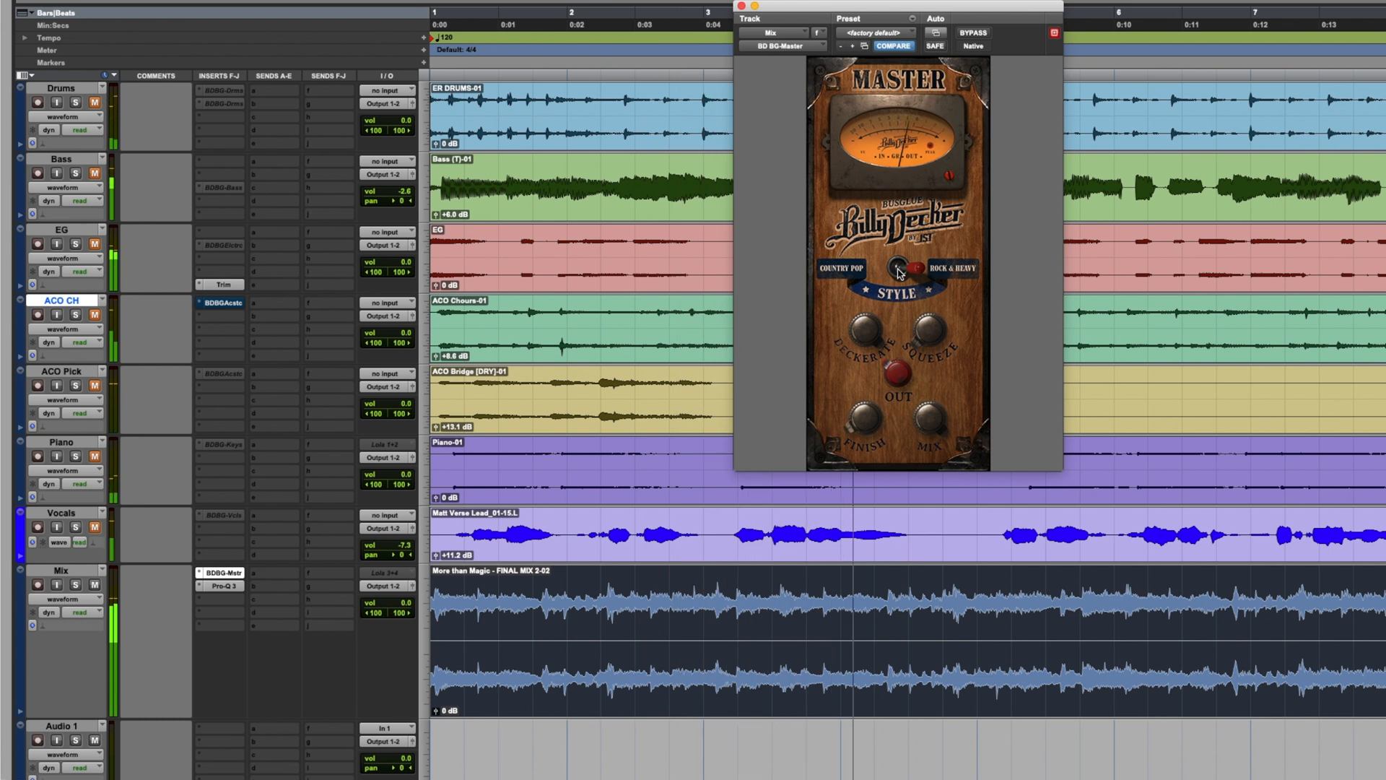
pyautogui.click(900, 272)
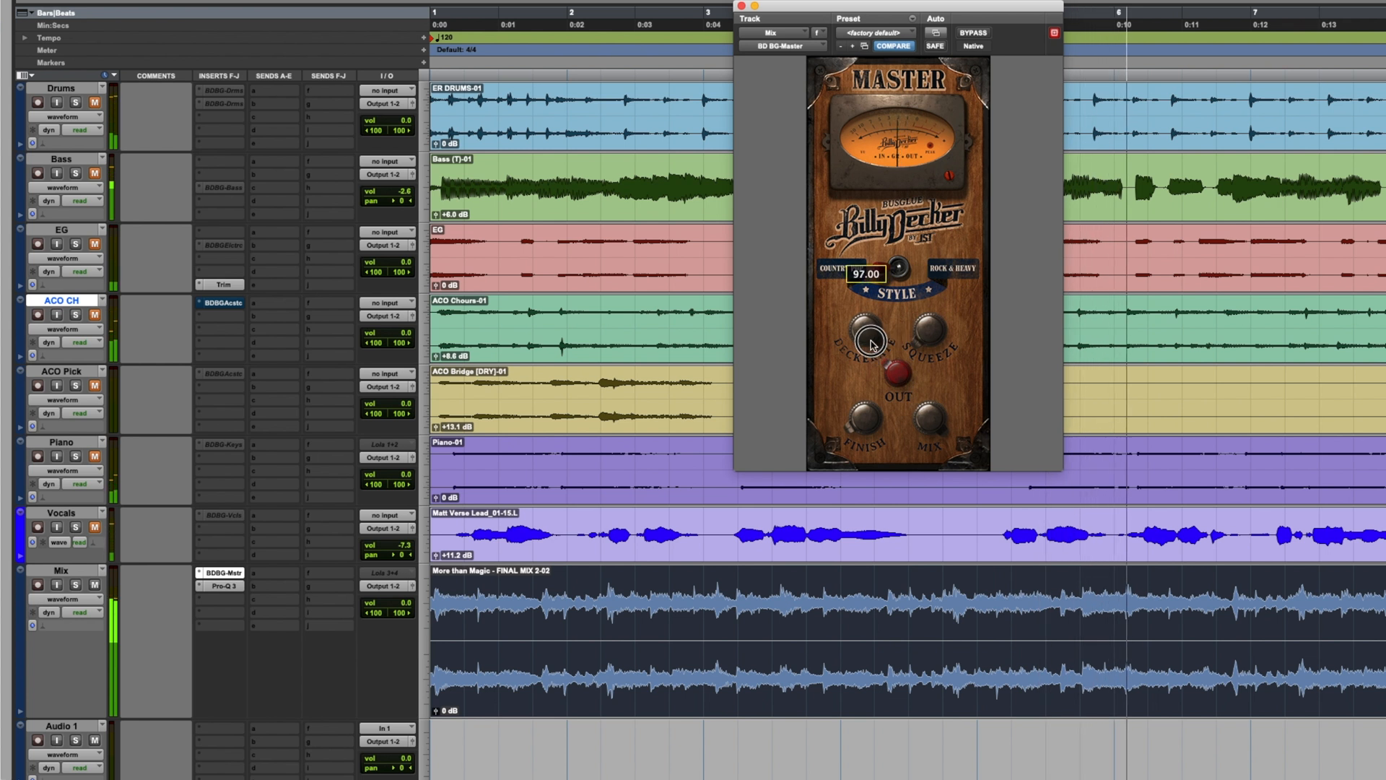
# Step: Raise Finish to about 48 and adjust Squeeze on the playing mix, and stop playback
pyautogui.moveTo(870, 424); pyautogui.dragTo(876, 400)
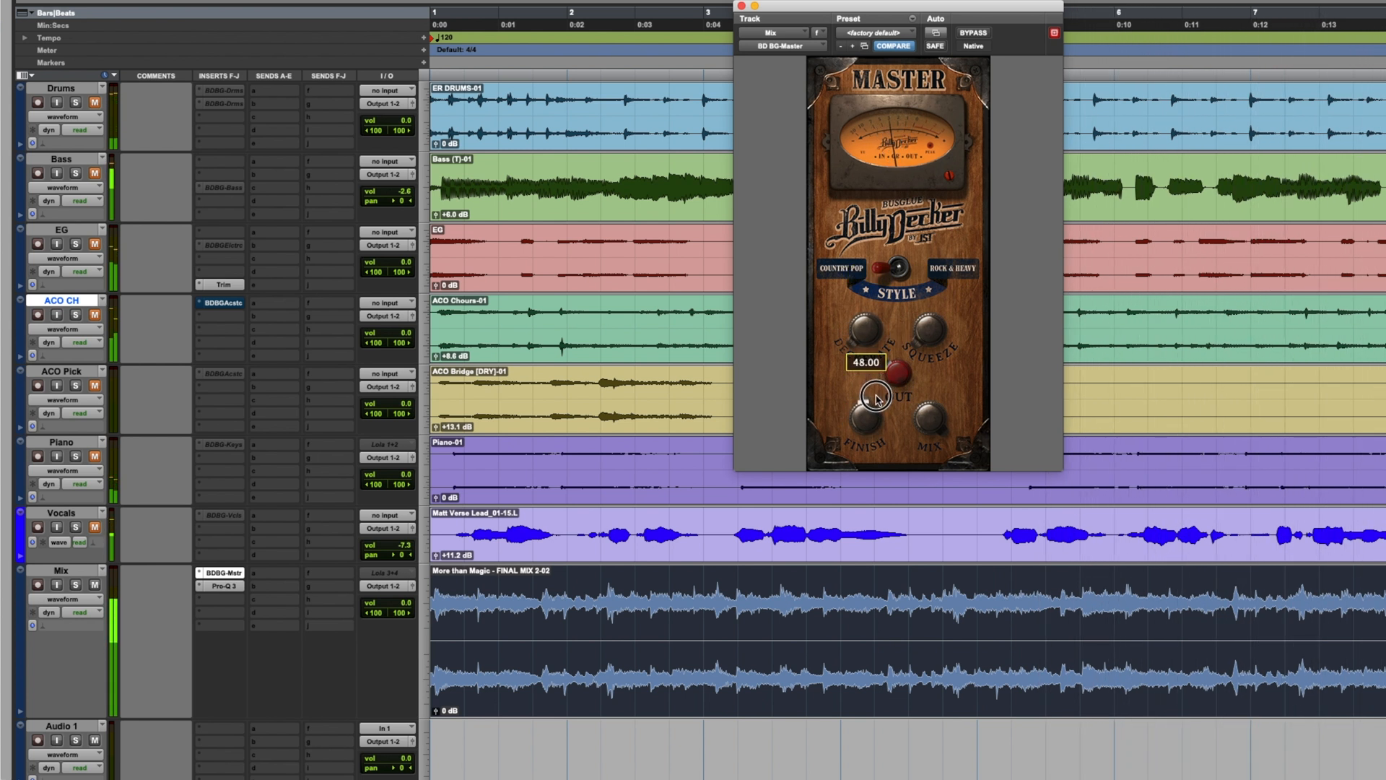
pyautogui.moveTo(928, 330); pyautogui.dragTo(933, 305)
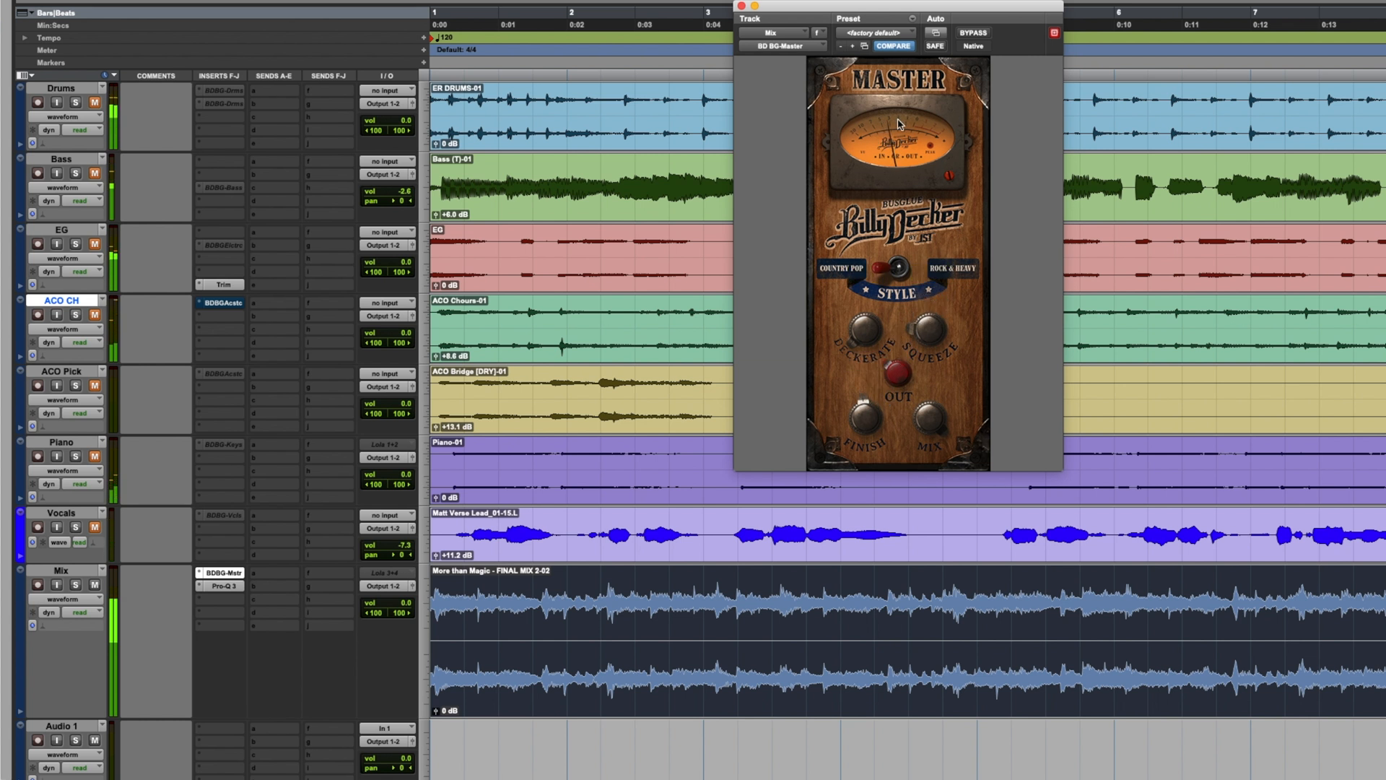
pyautogui.press('space')
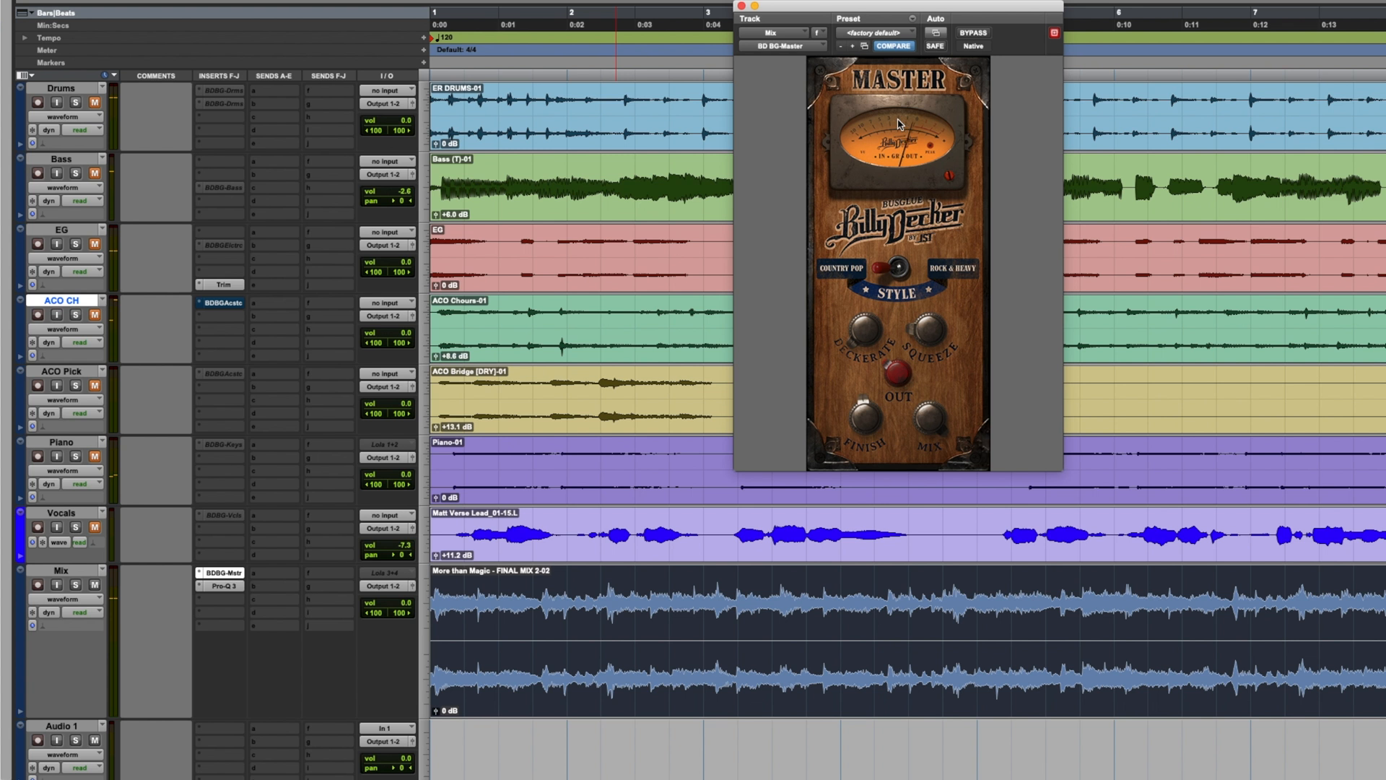
pyautogui.click(864, 406)
pyautogui.moveTo(870, 345)
pyautogui.moveTo(940, 351)
pyautogui.moveTo(860, 440)
pyautogui.moveTo(896, 270); pyautogui.dragTo(917, 341)
# Step: Select and play the final mix clip, and audition the master plug-in's Finish control at about 45
pyautogui.doubleClick(499, 611)
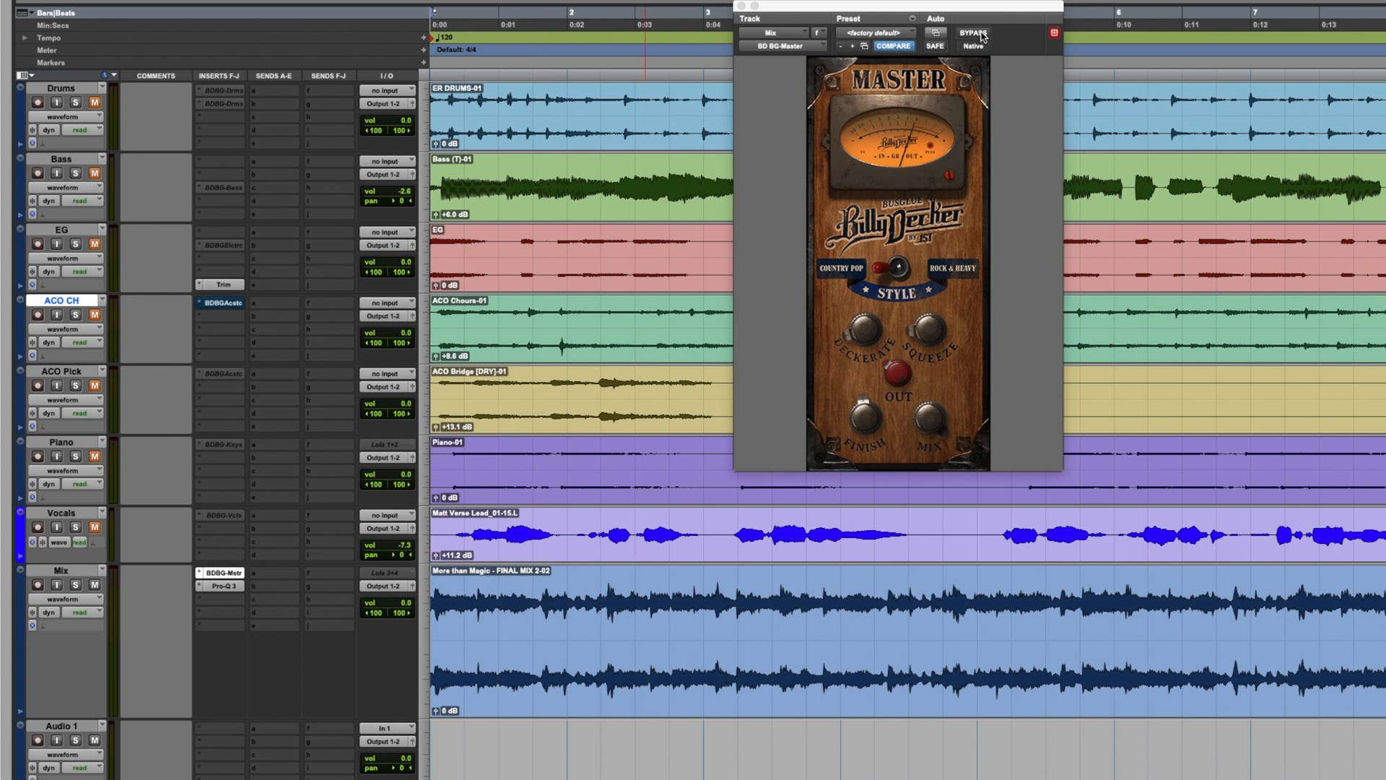
pyautogui.press('space')
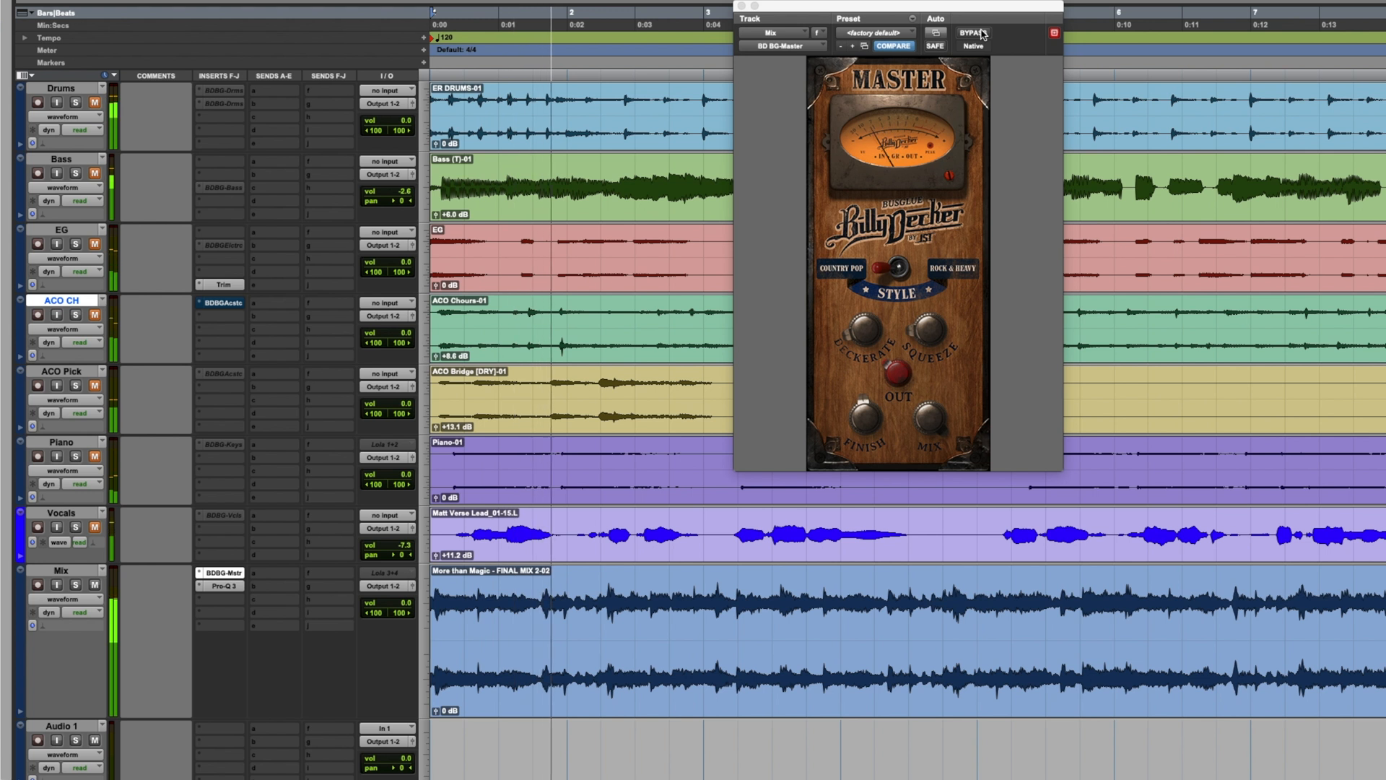
pyautogui.click(868, 421)
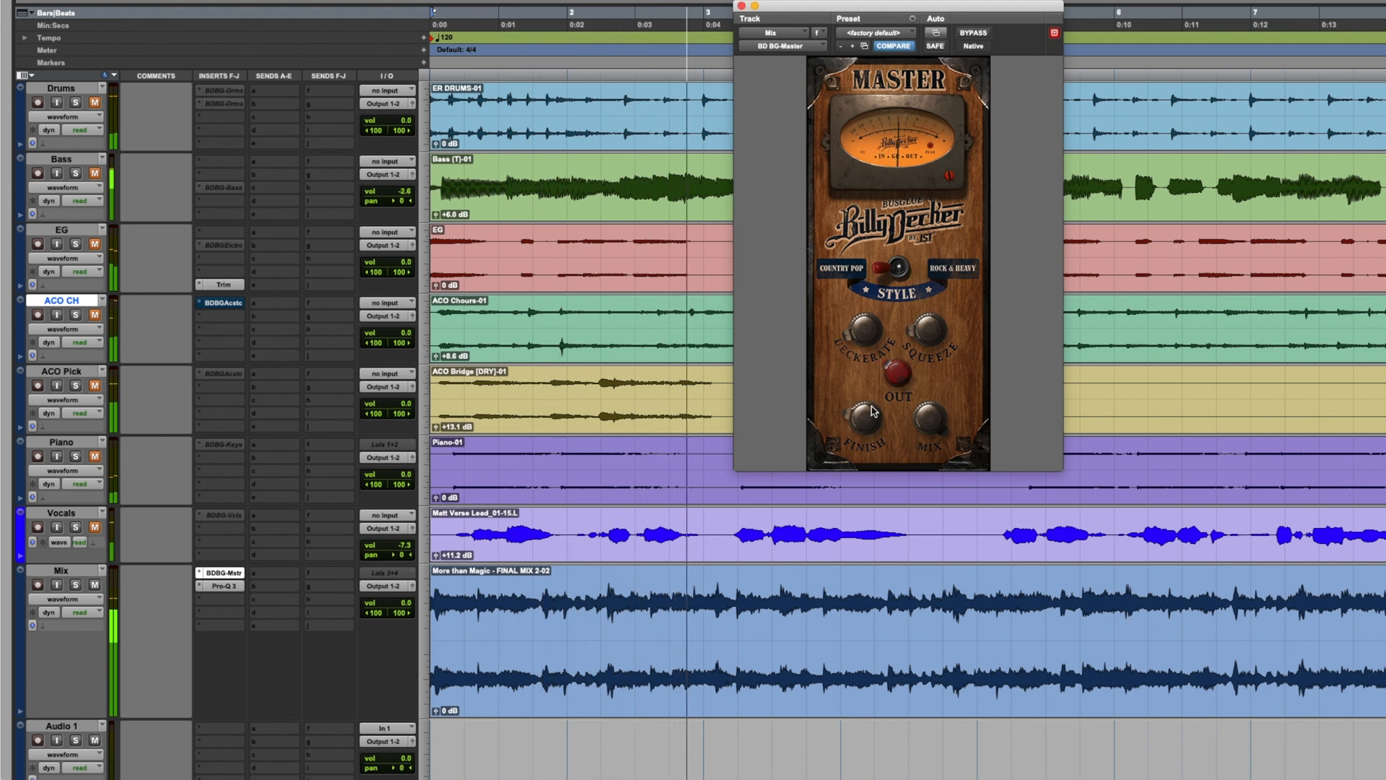
pyautogui.moveTo(870, 415)
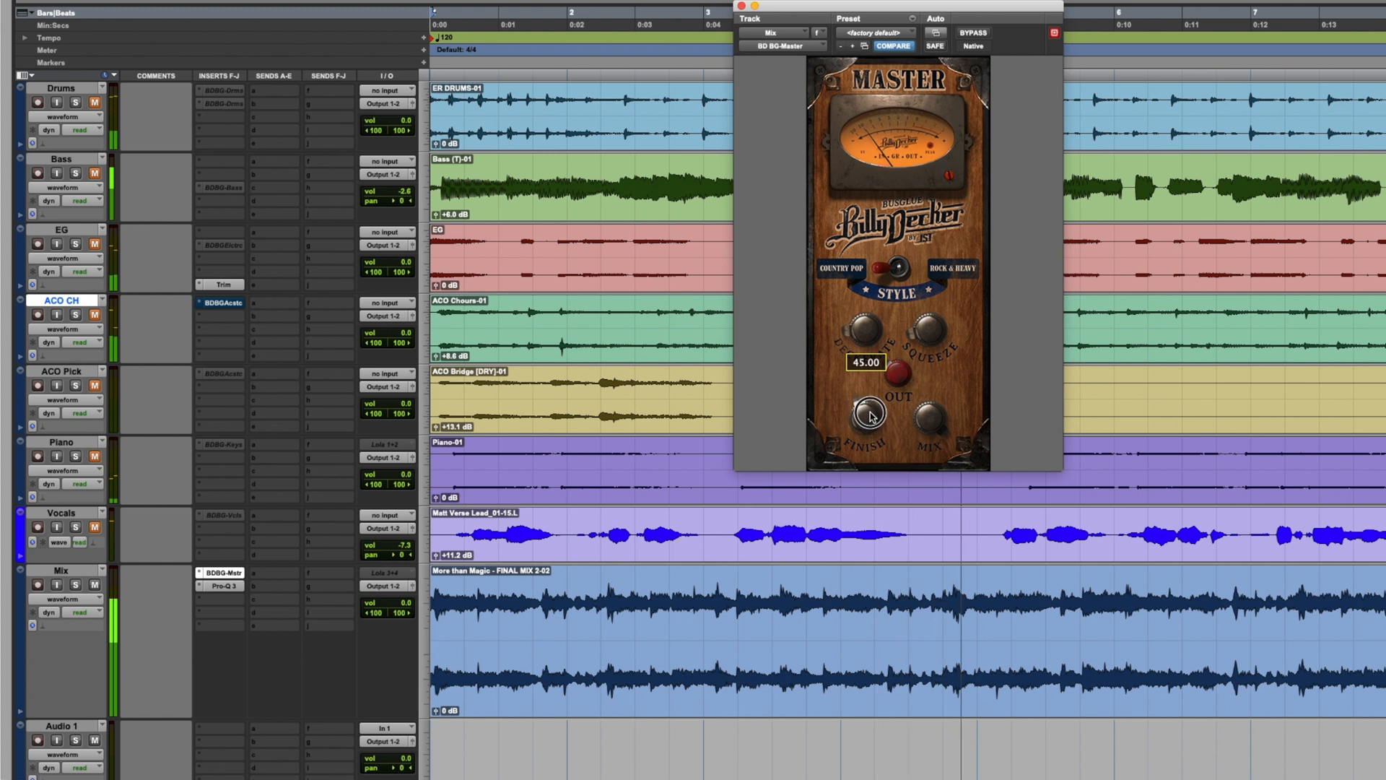
# Step: Audition Deckerate settings up to about 48 together with small Finish changes, and stop playback
pyautogui.moveTo(864, 336); pyautogui.dragTo(924, 332)
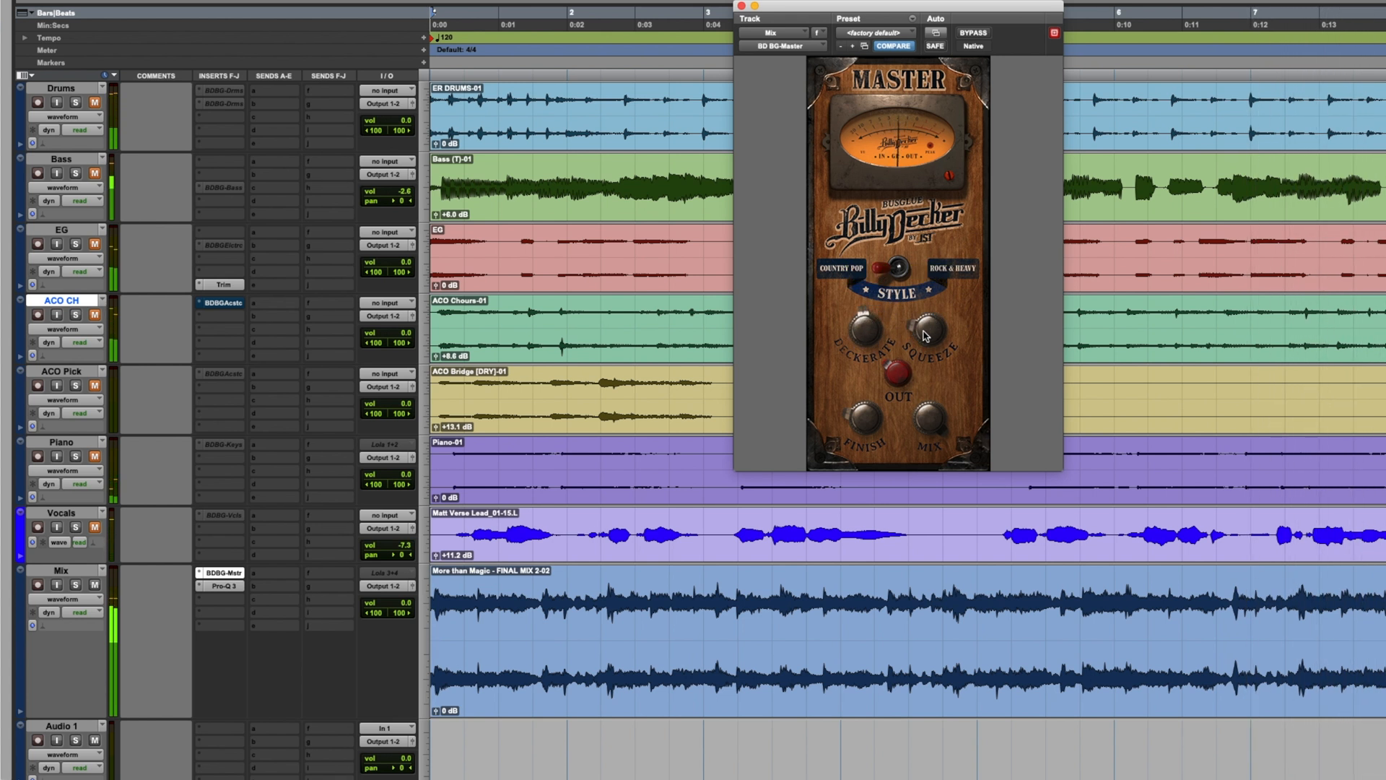
pyautogui.moveTo(870, 408); pyautogui.dragTo(872, 410)
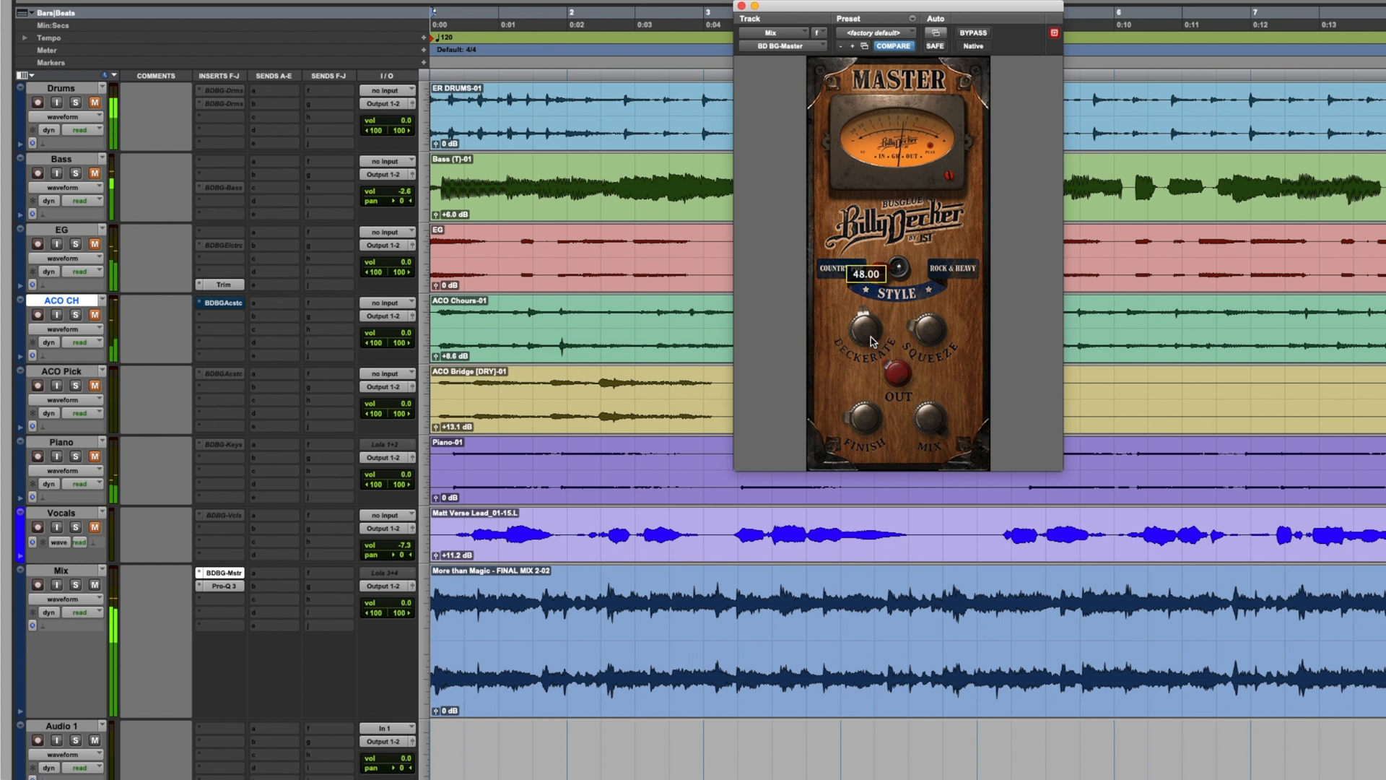
pyautogui.moveTo(869, 336); pyautogui.dragTo(919, 331)
pyautogui.press('space')
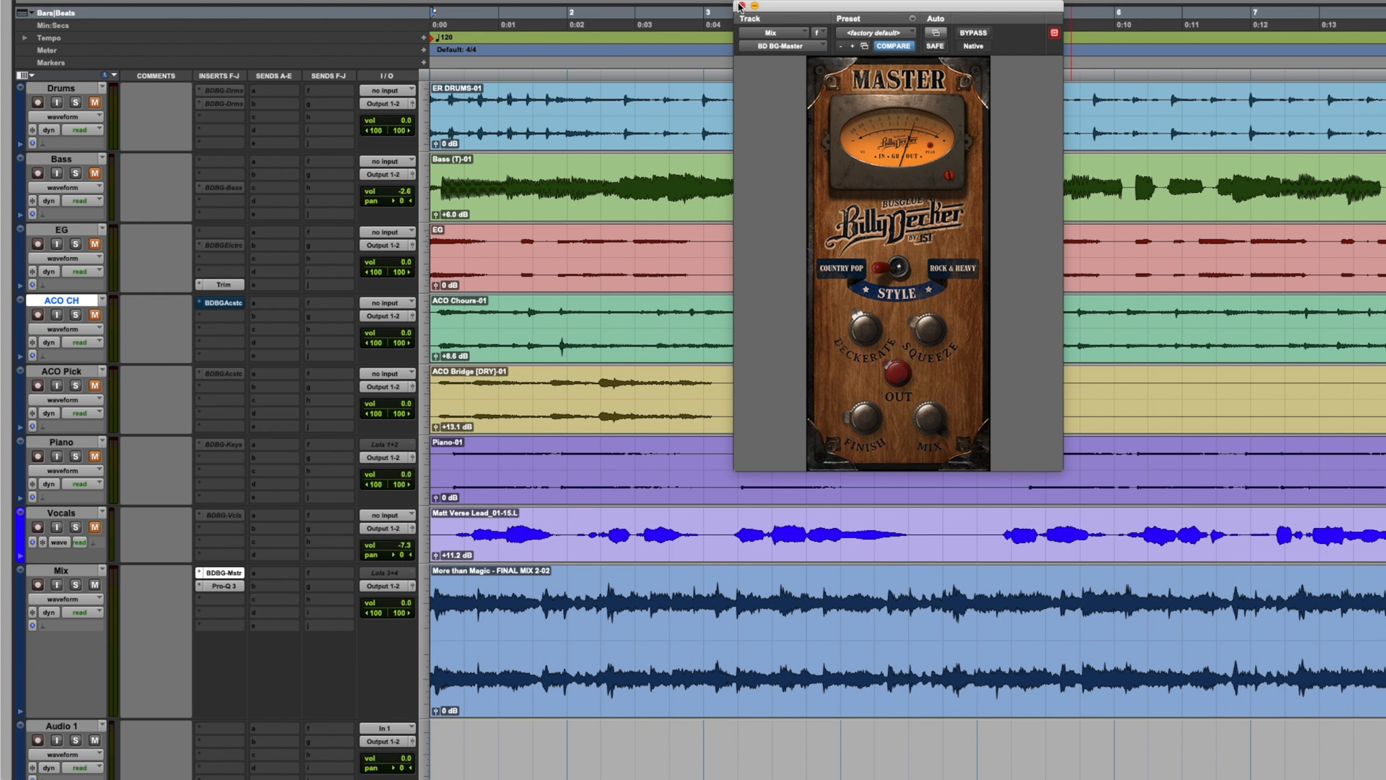
# Step: Switch the BD BG-Master style to Rock & Heavy and place the edit cursor at bar 2
pyautogui.press('super+z')
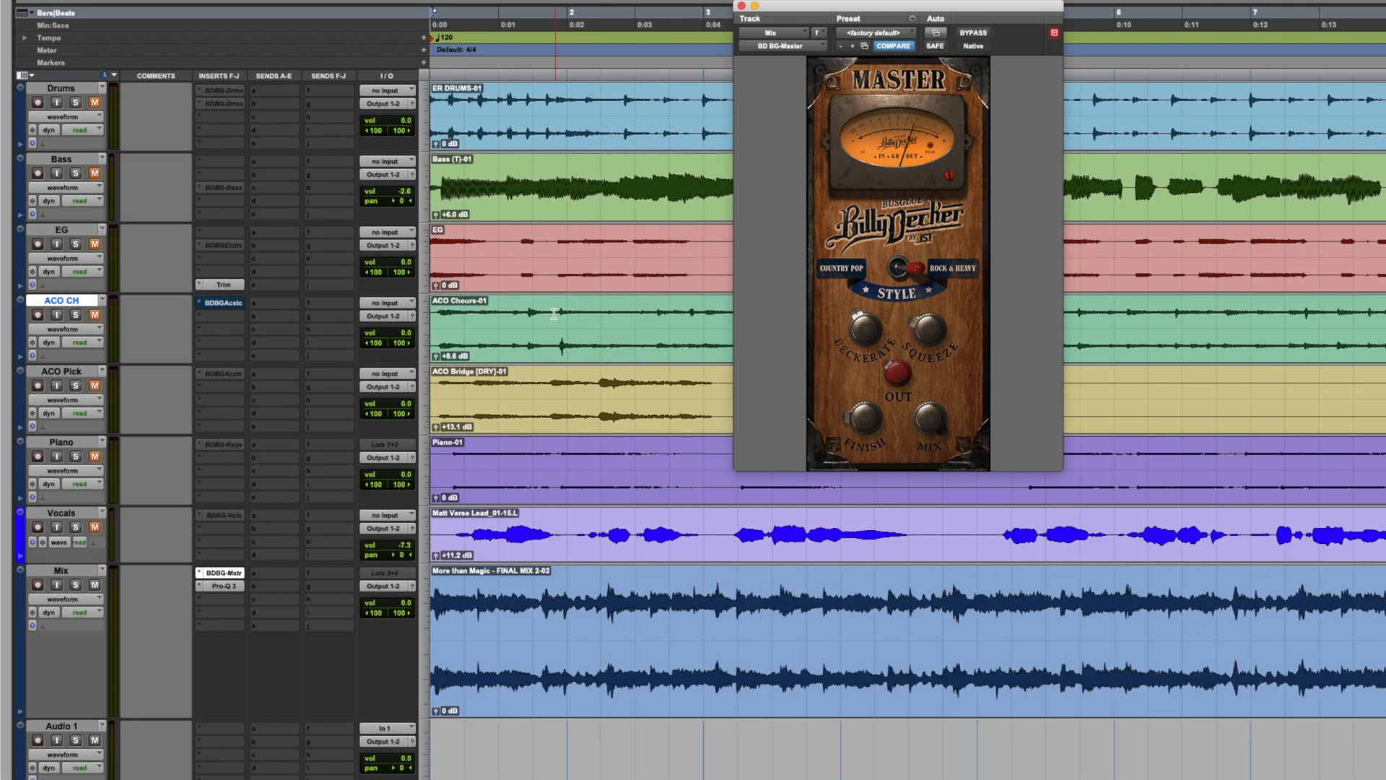
pyautogui.click(553, 313)
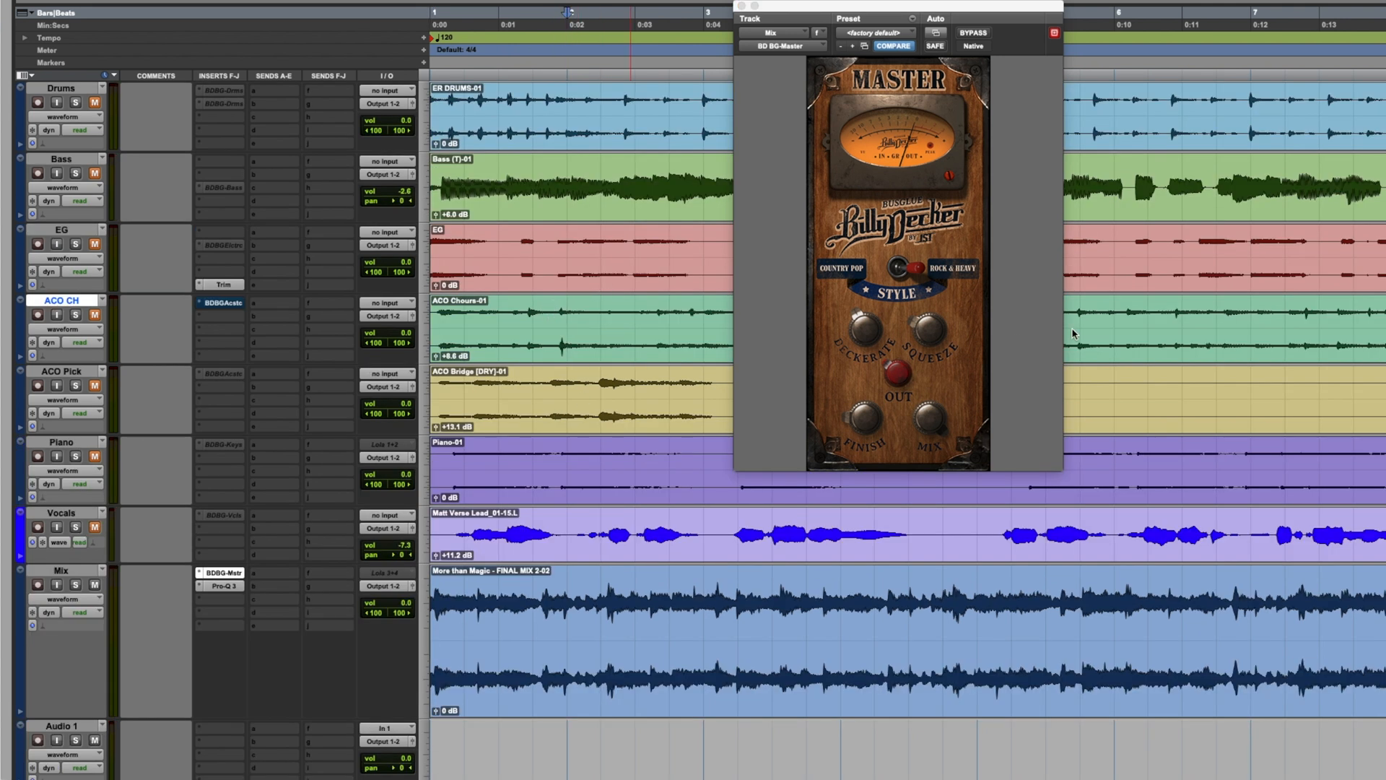
# Step: Close the BD BG-Master window and open the inactive BD BG-Vocals plug-in on the Vocals track
pyautogui.click(742, 6)
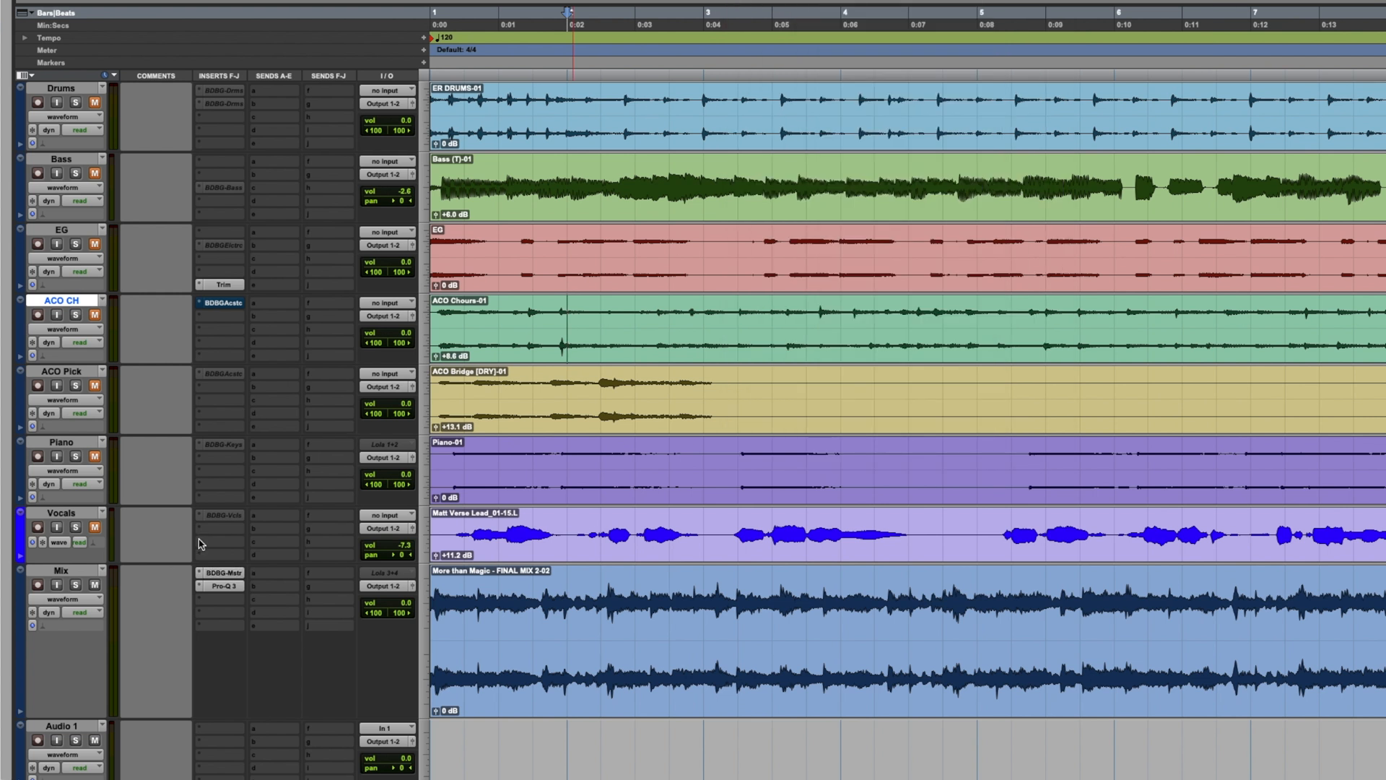
pyautogui.click(214, 515)
pyautogui.rightClick(213, 517)
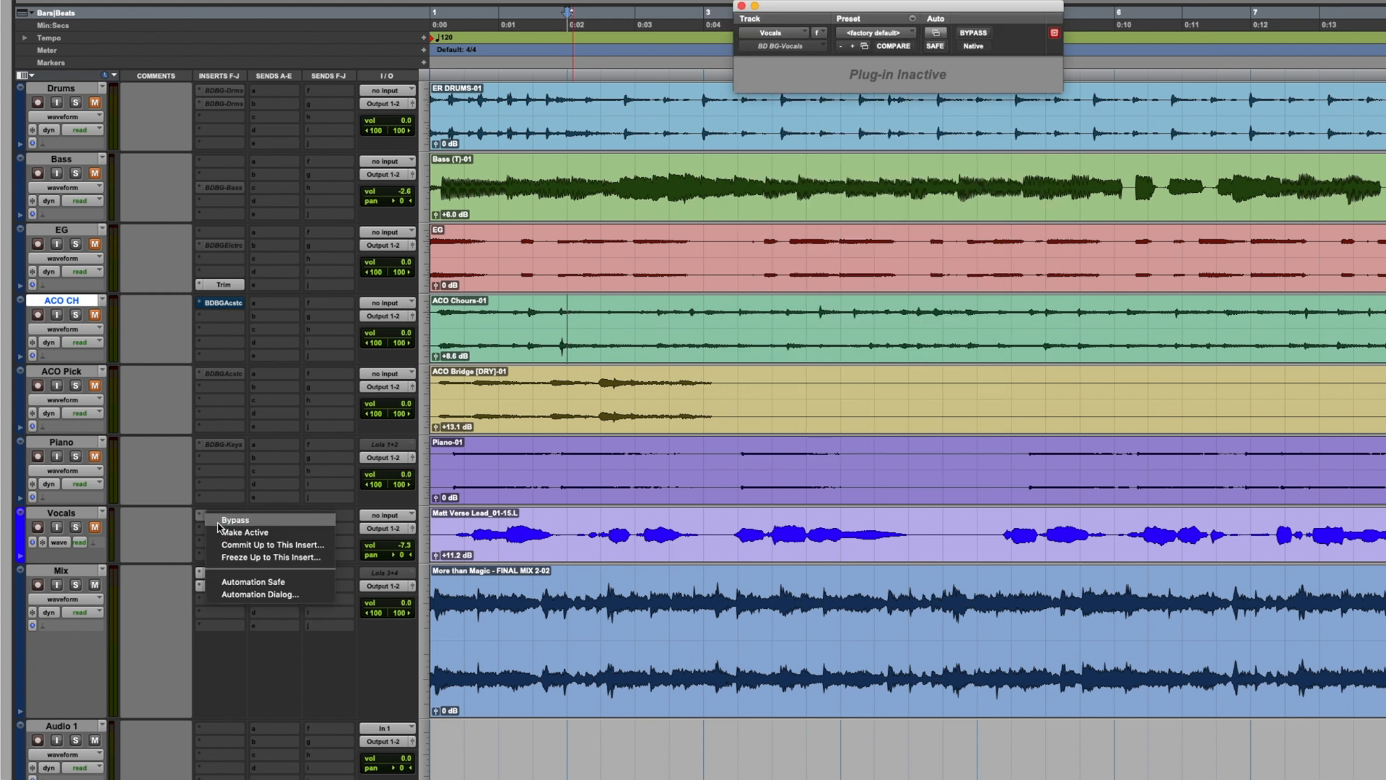
pyautogui.click(165, 494)
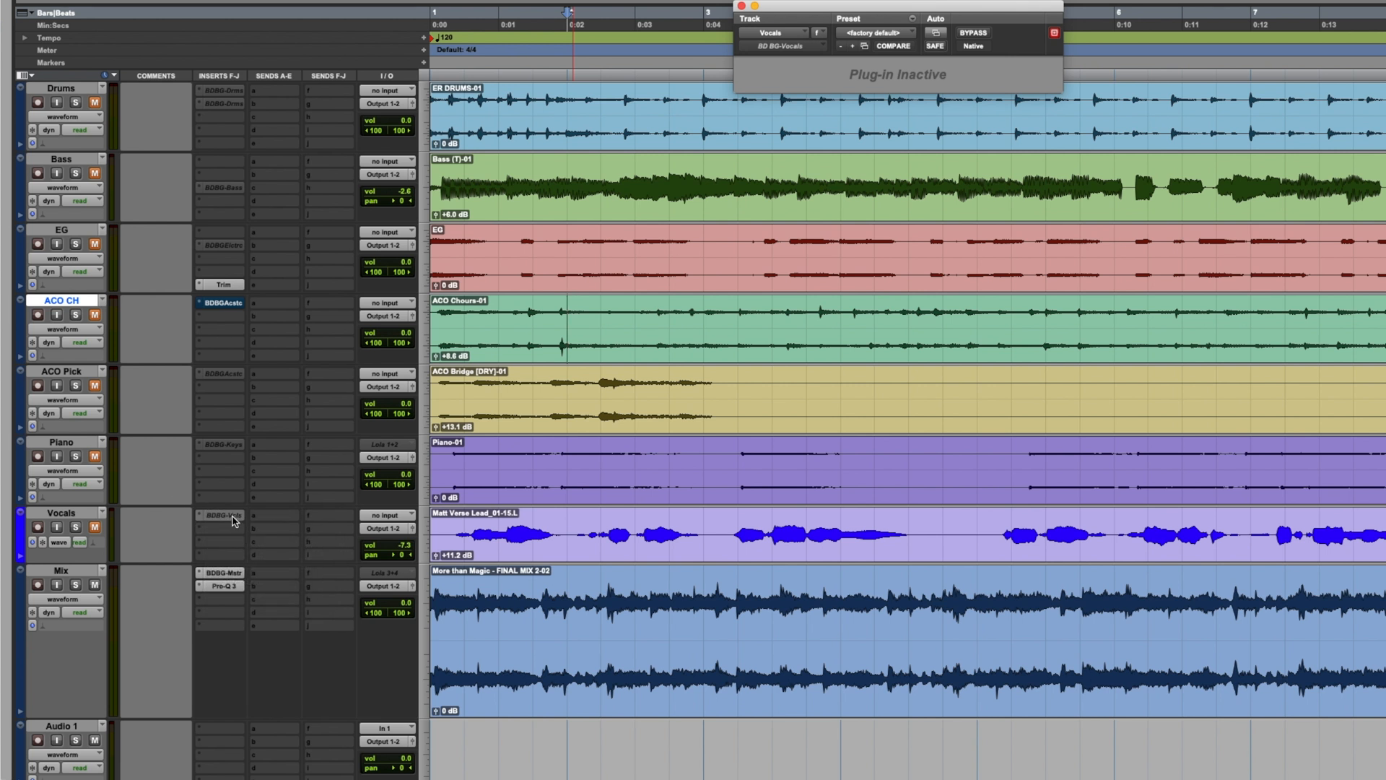